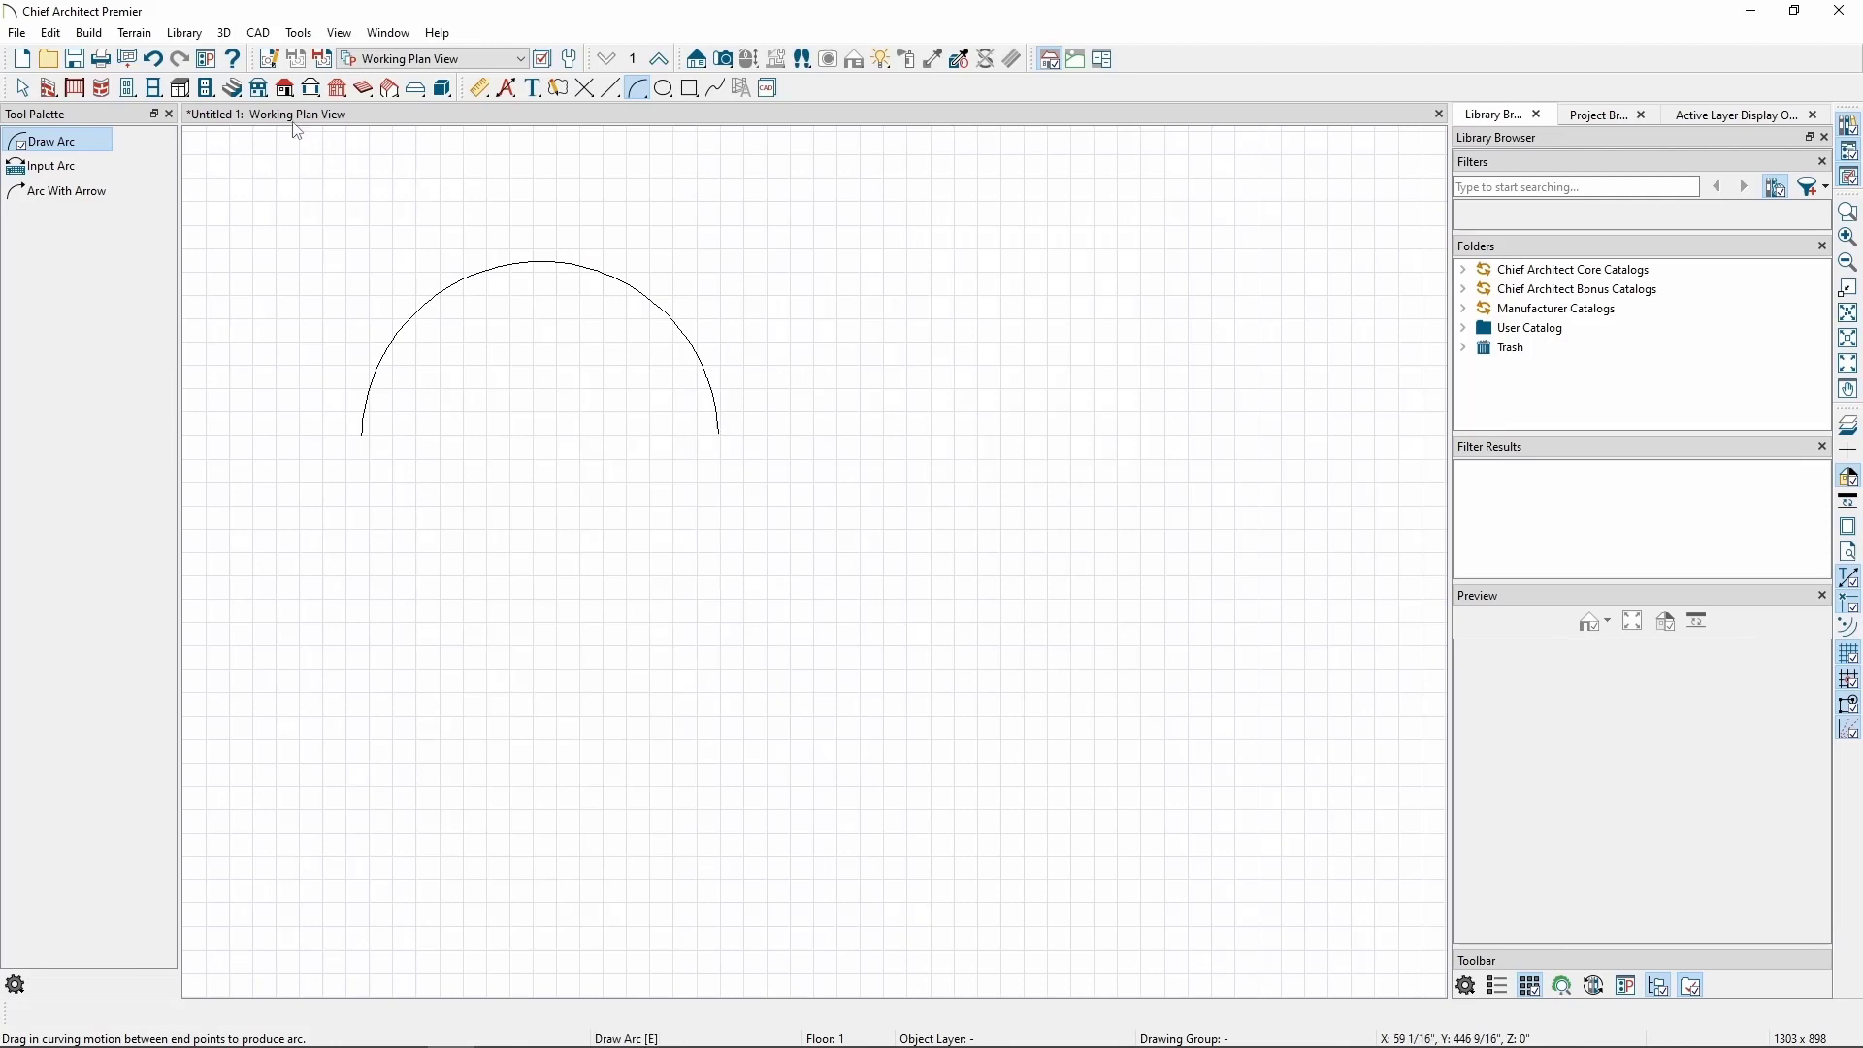
# - Draw a horizontal CAD line about 13'-6" long to the right of the existing arc
pyautogui.click(259, 33)
pyautogui.moveTo(298, 114)
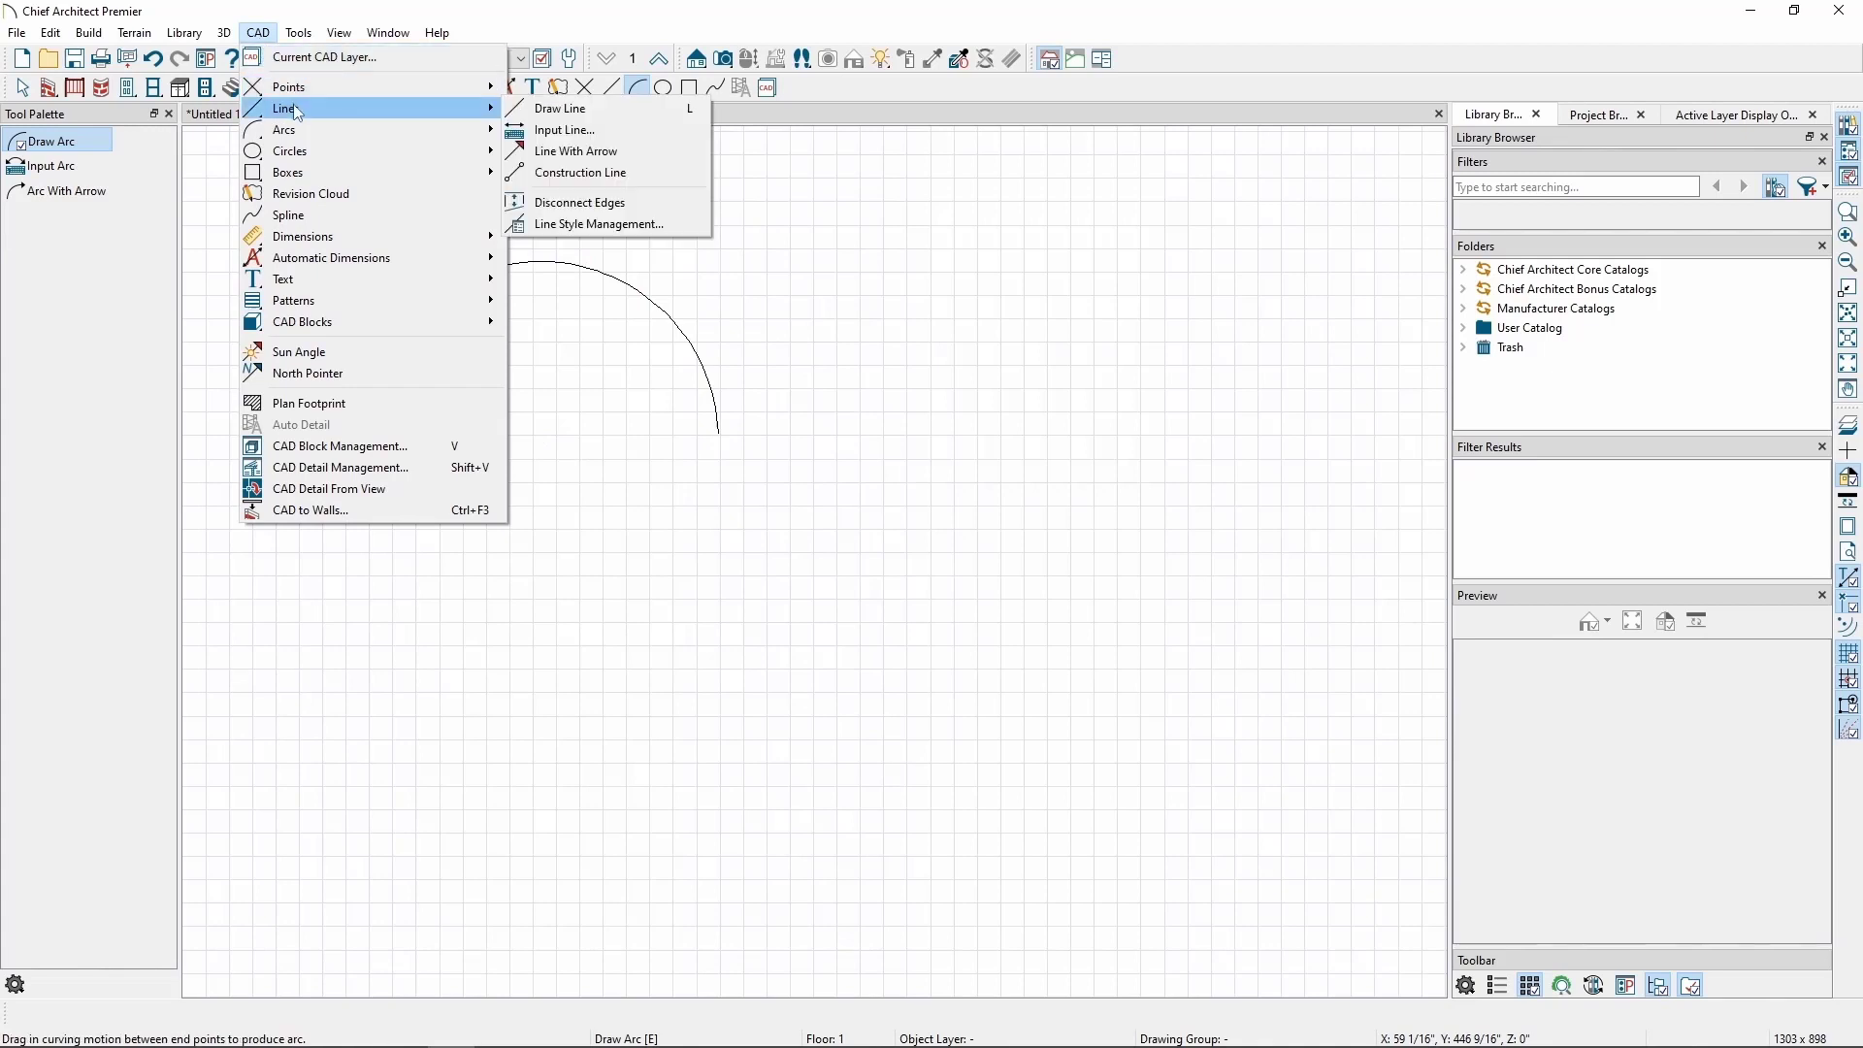
pyautogui.click(561, 109)
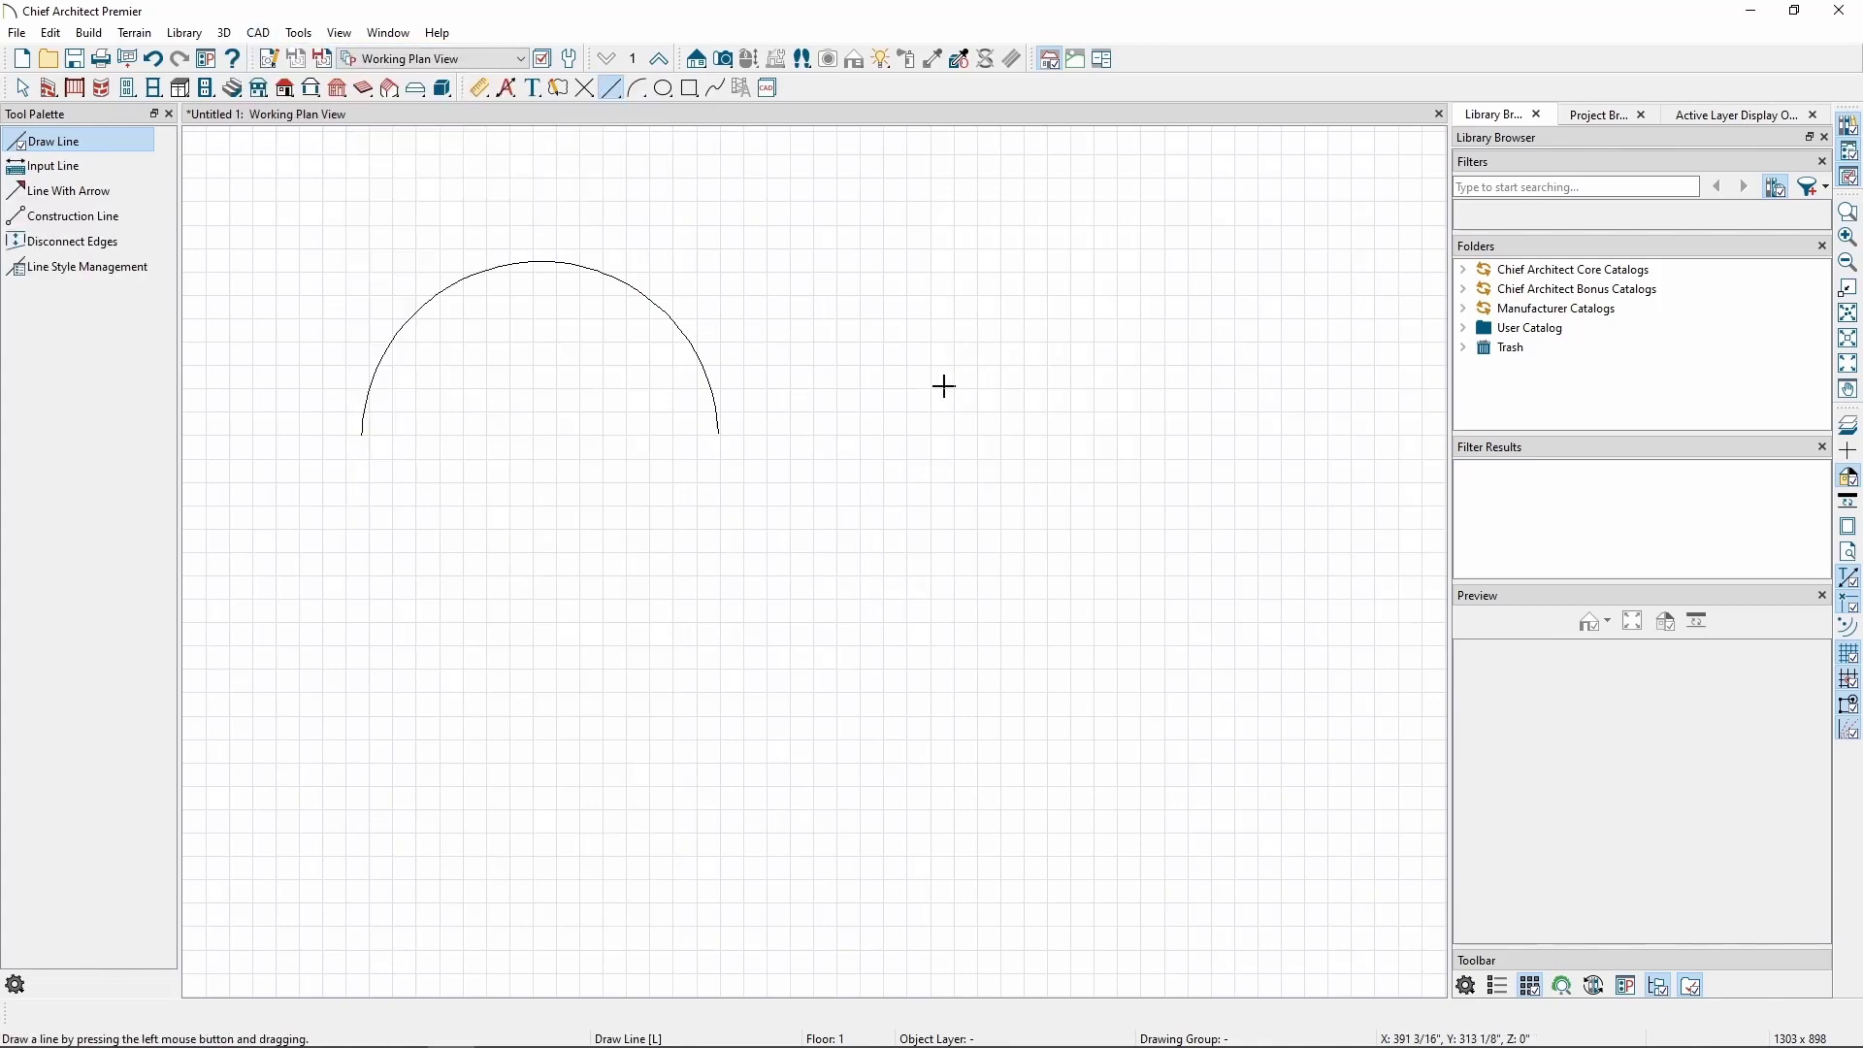
pyautogui.moveTo(943, 387); pyautogui.dragTo(1253, 381)
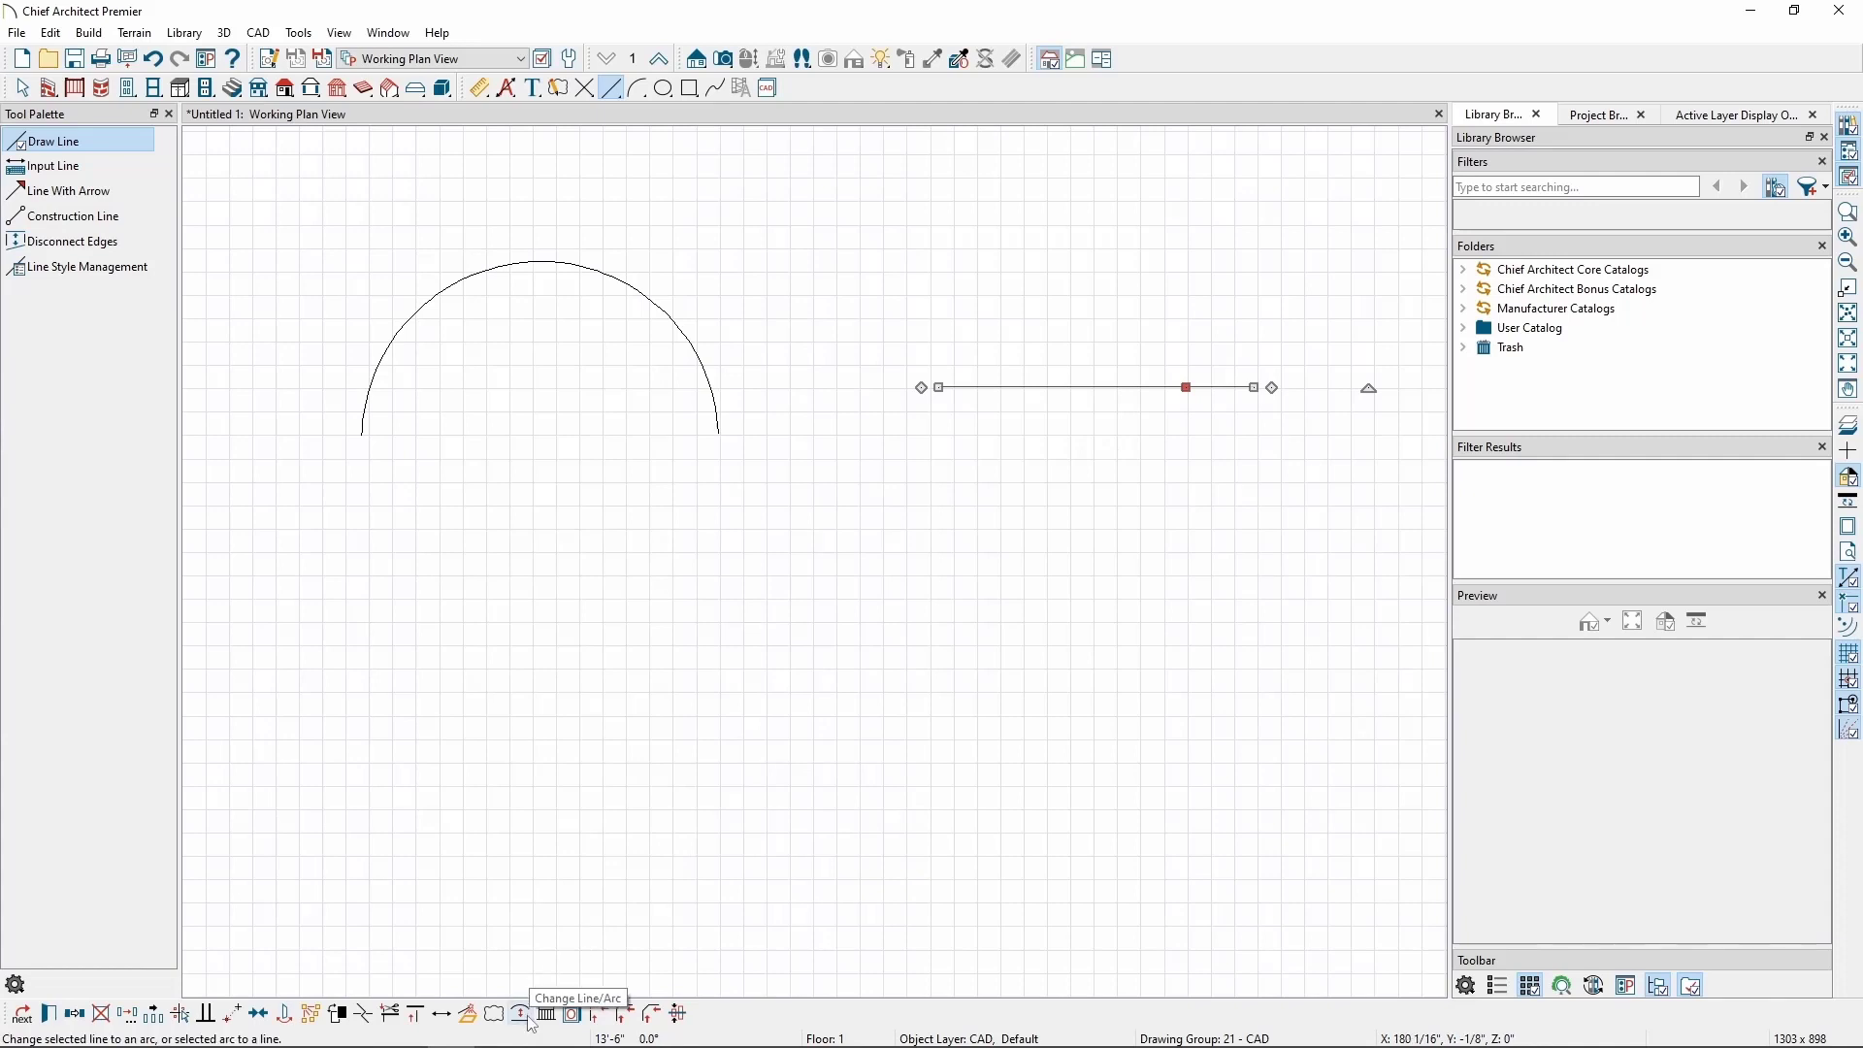
# - Convert the new line to an arc and change it back to a straight line
pyautogui.click(522, 1015)
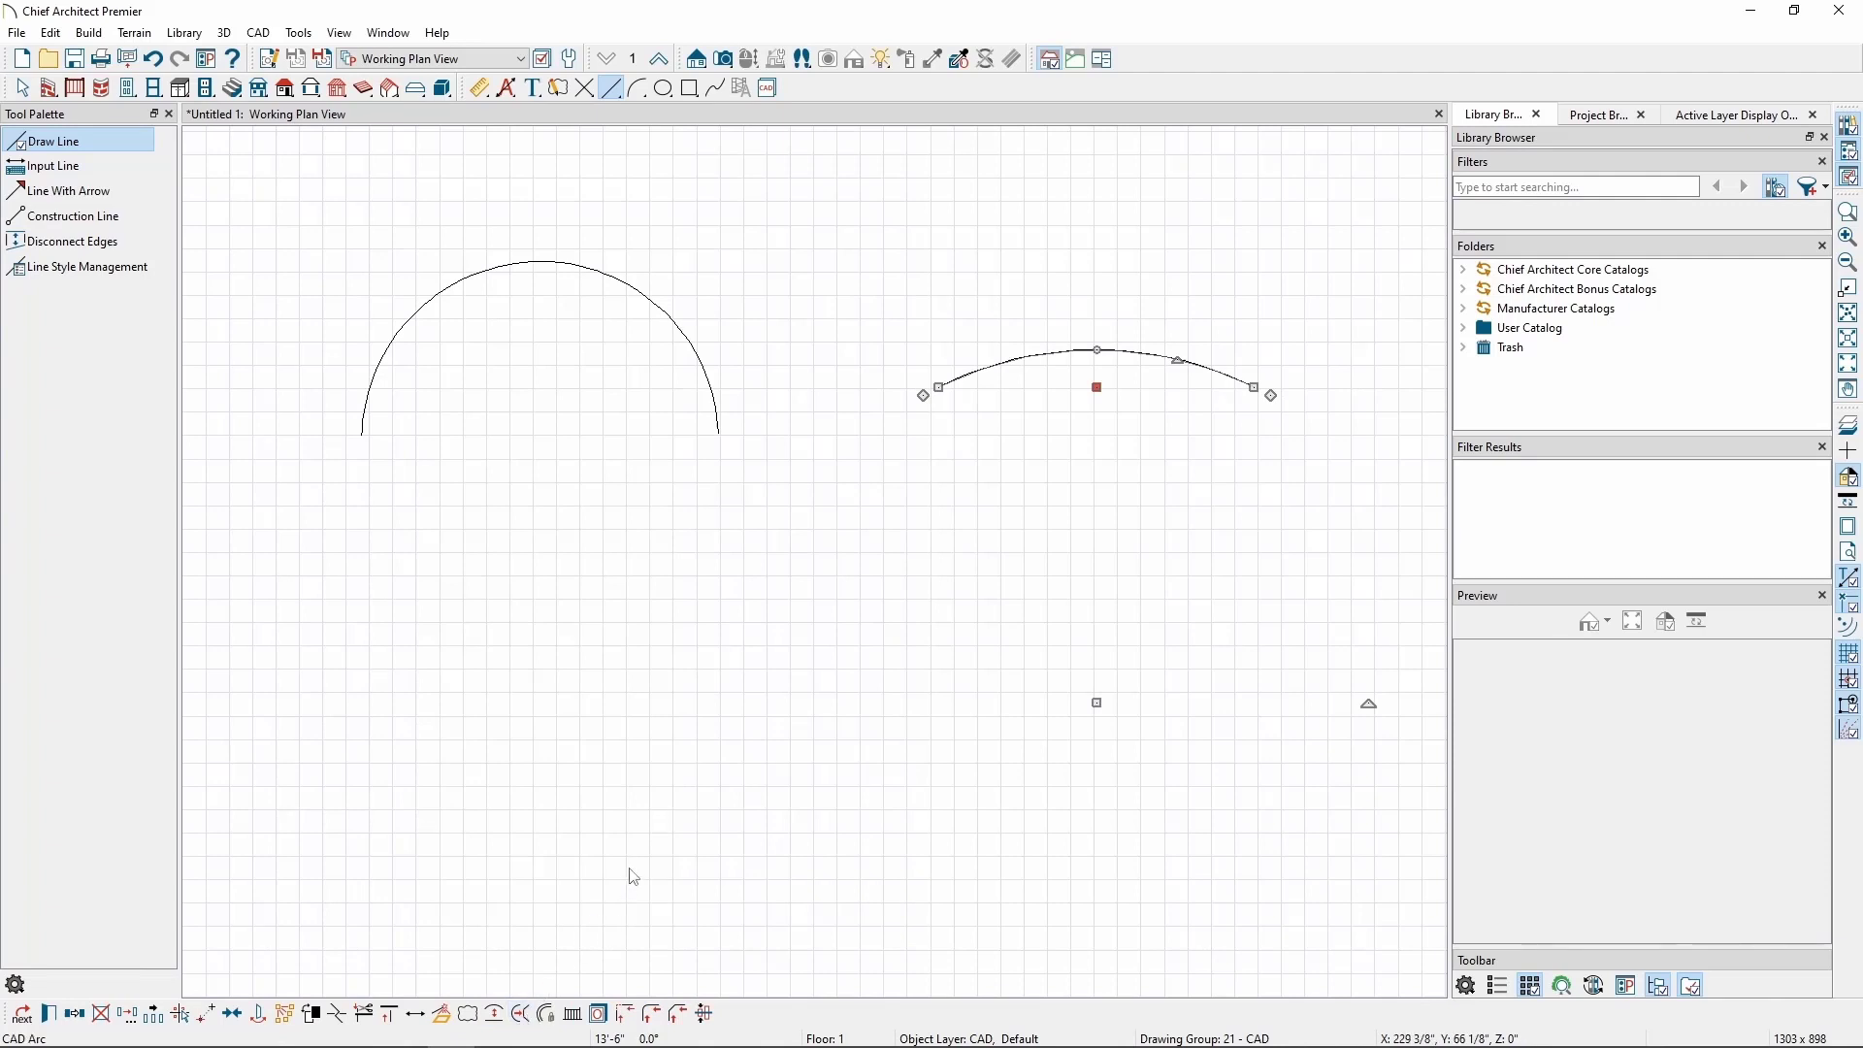
pyautogui.click(495, 1015)
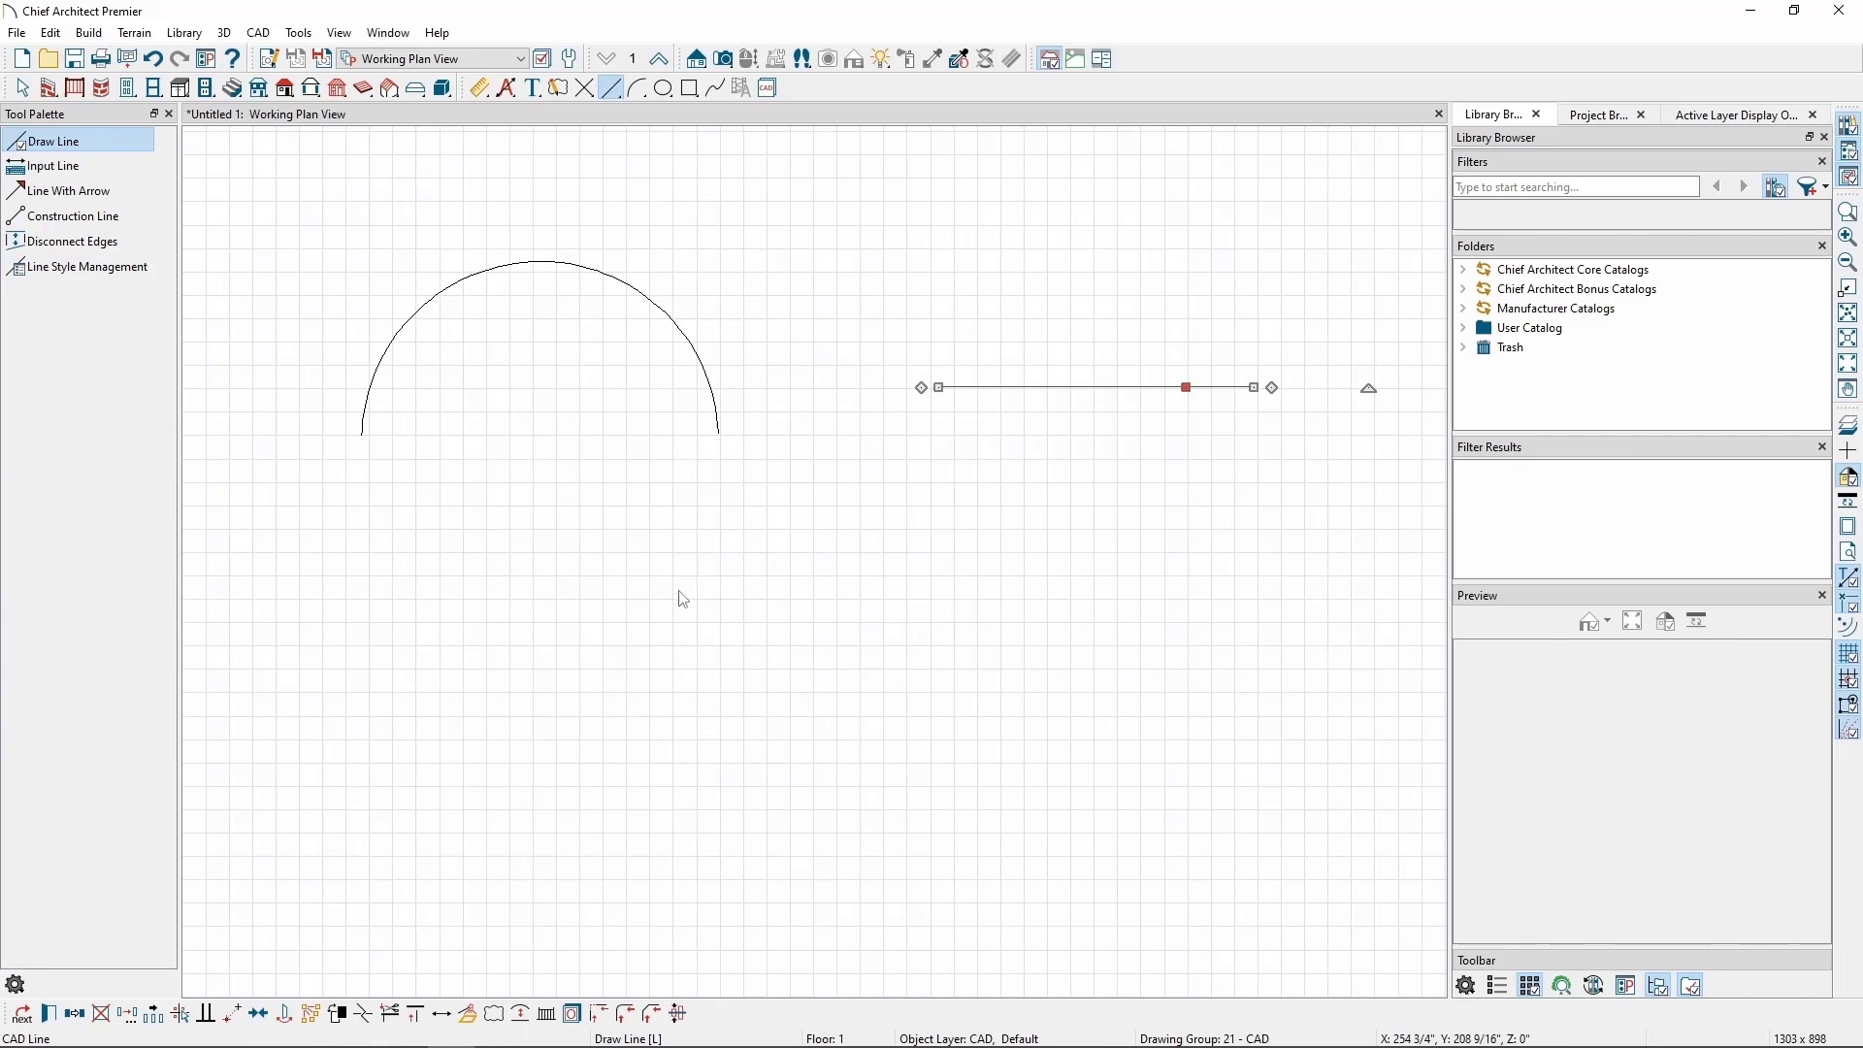
# - Move the original arc slightly up and to the left, and rotate it slightly about its center
pyautogui.click(716, 394)
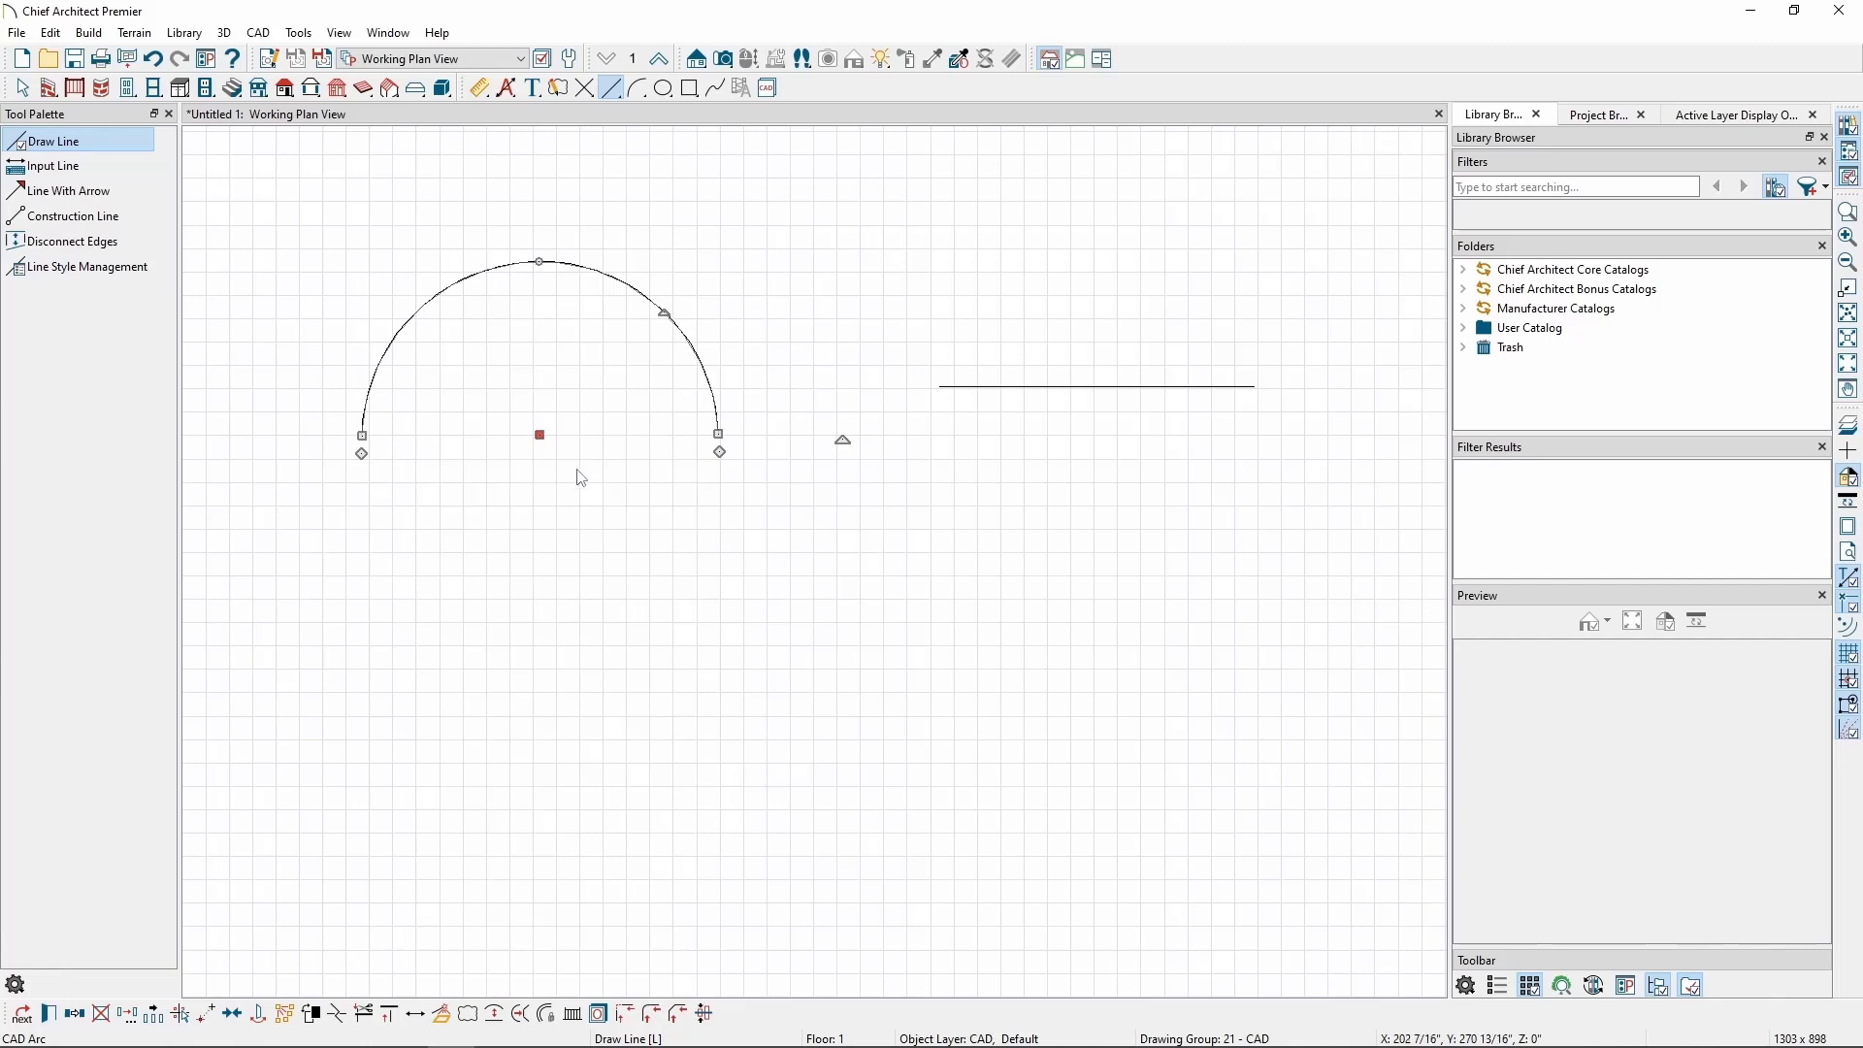
pyautogui.scroll(1, 584, 478)
pyautogui.scroll(-1, 583, 478)
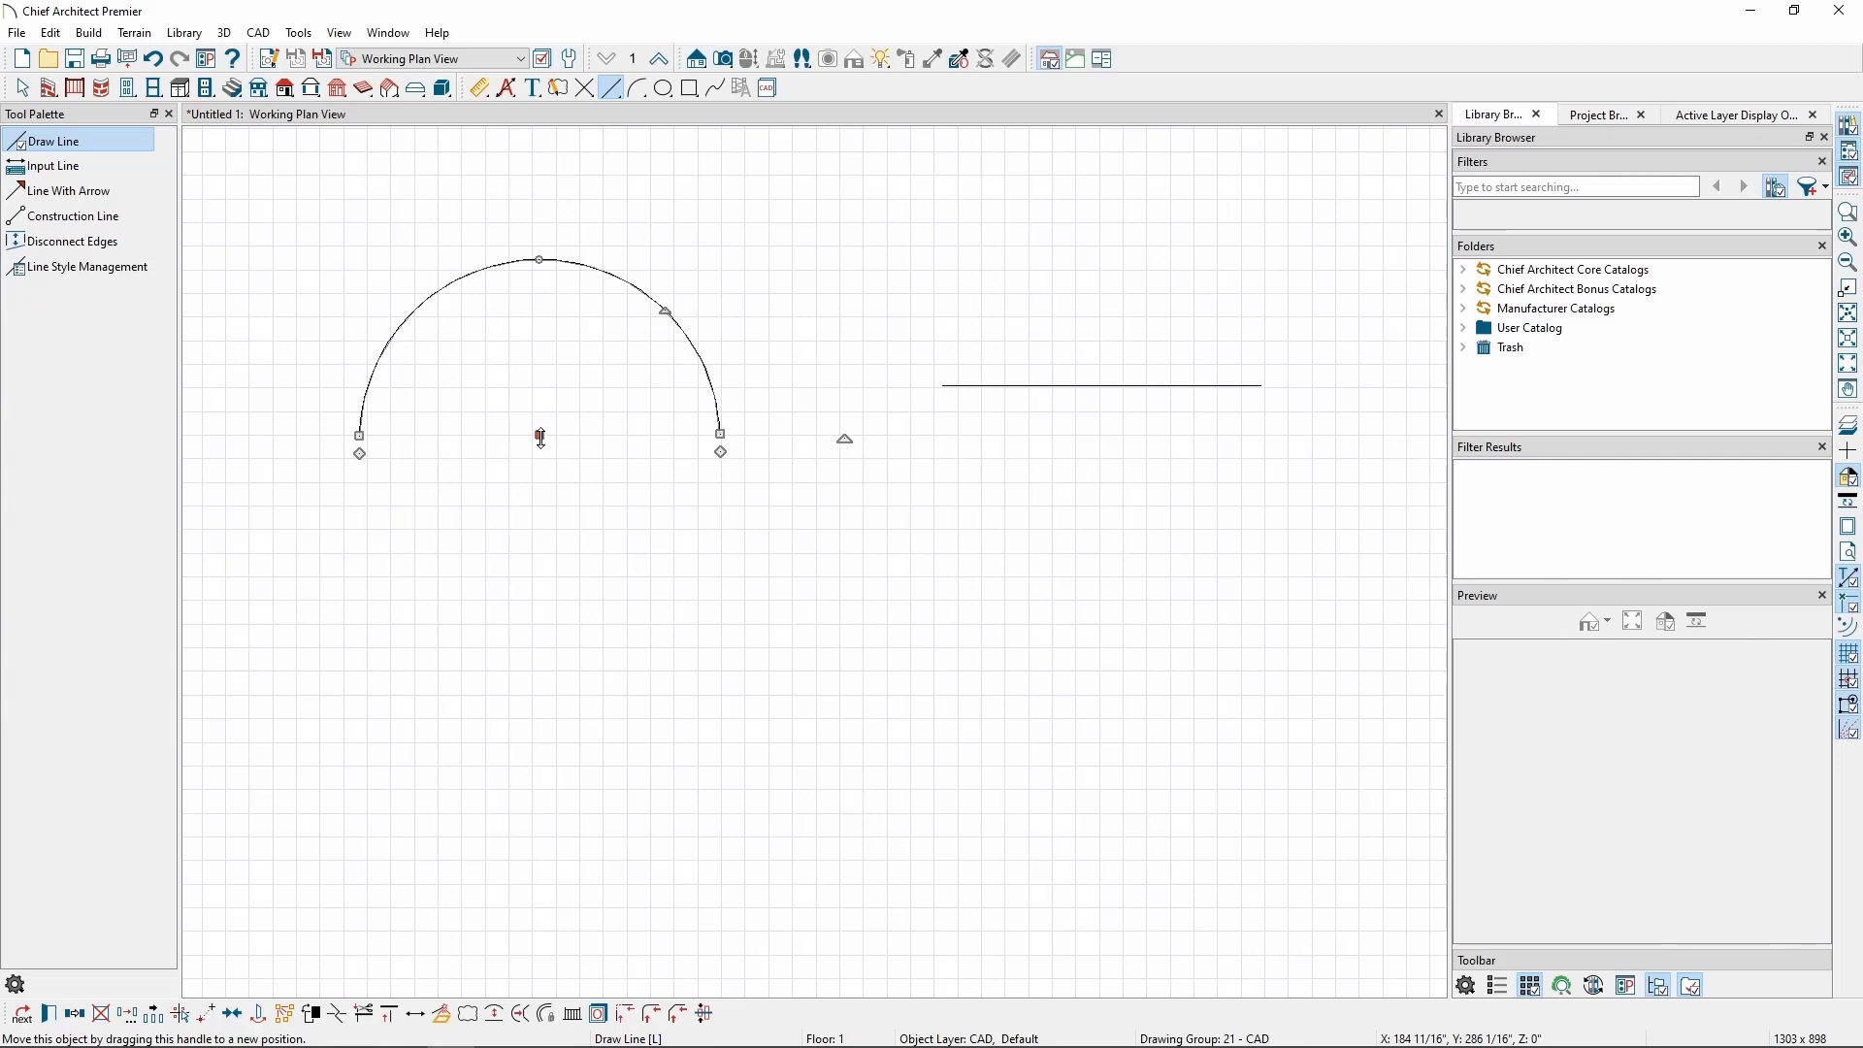
pyautogui.moveTo(541, 439); pyautogui.dragTo(602, 352)
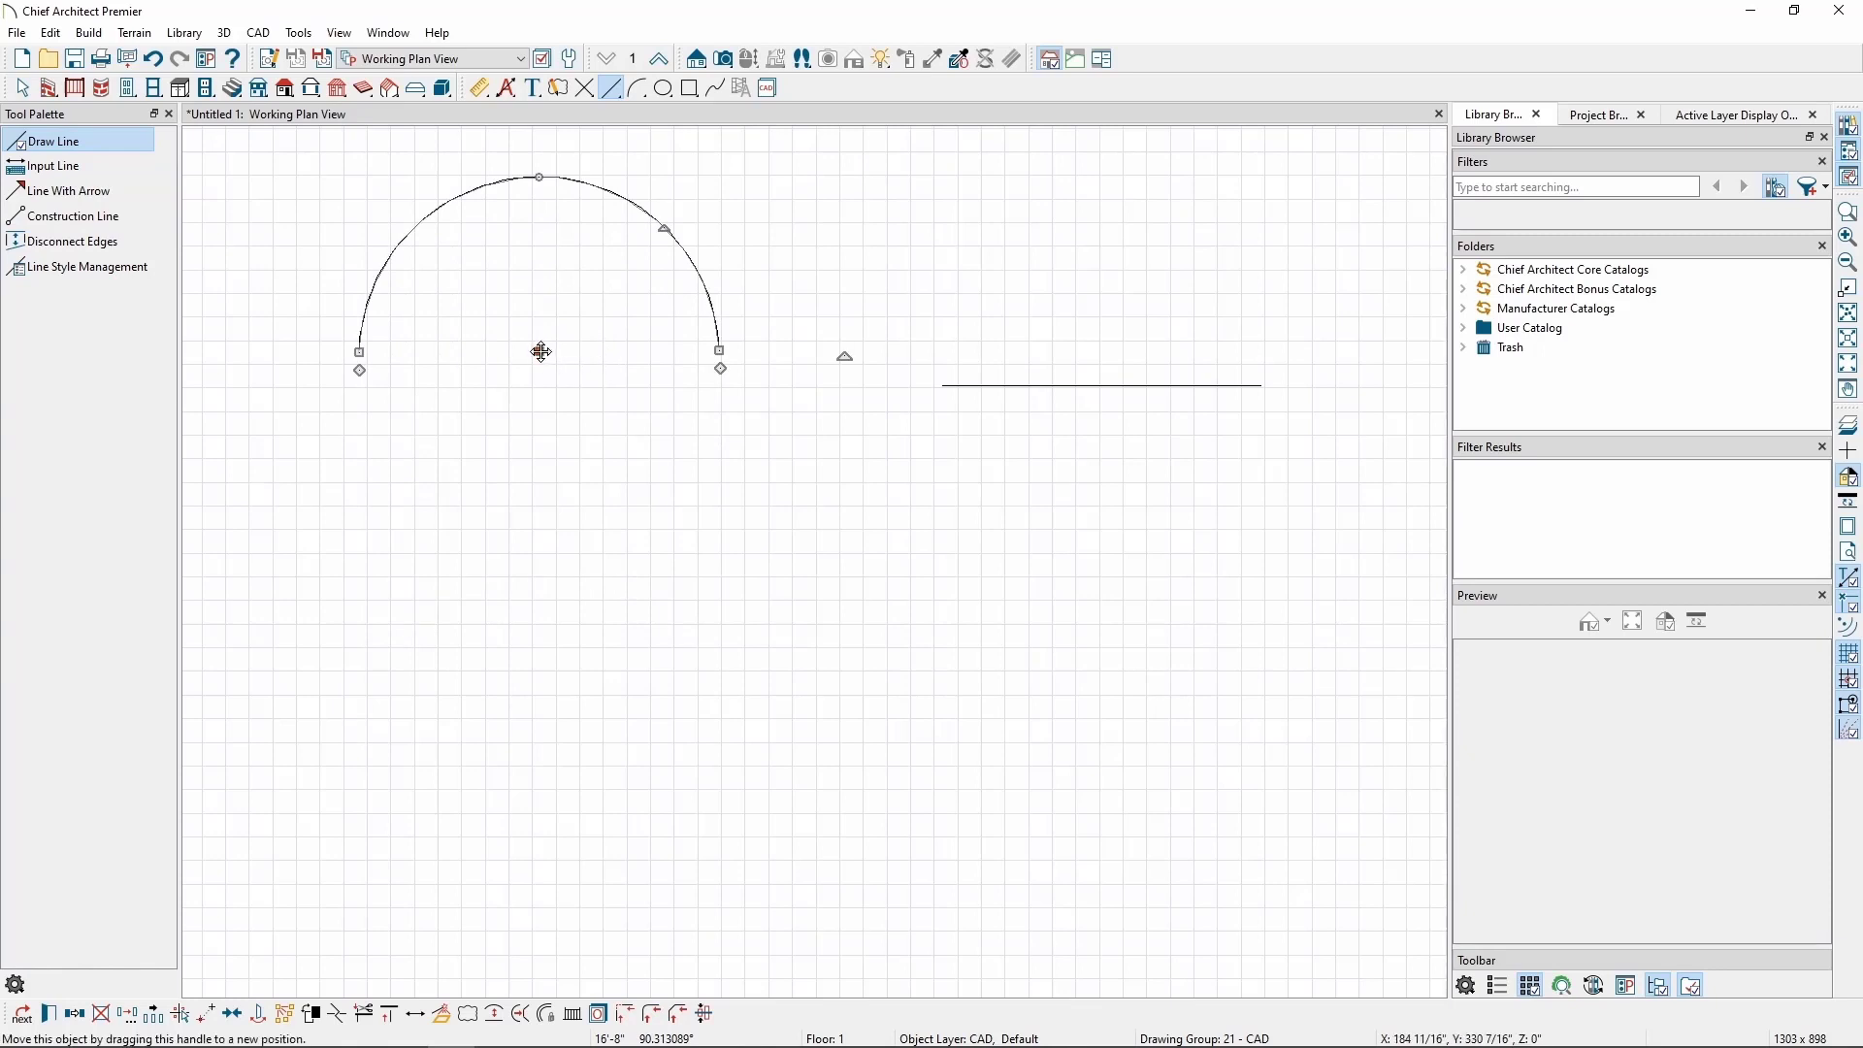
pyautogui.moveTo(542, 352); pyautogui.dragTo(514, 390)
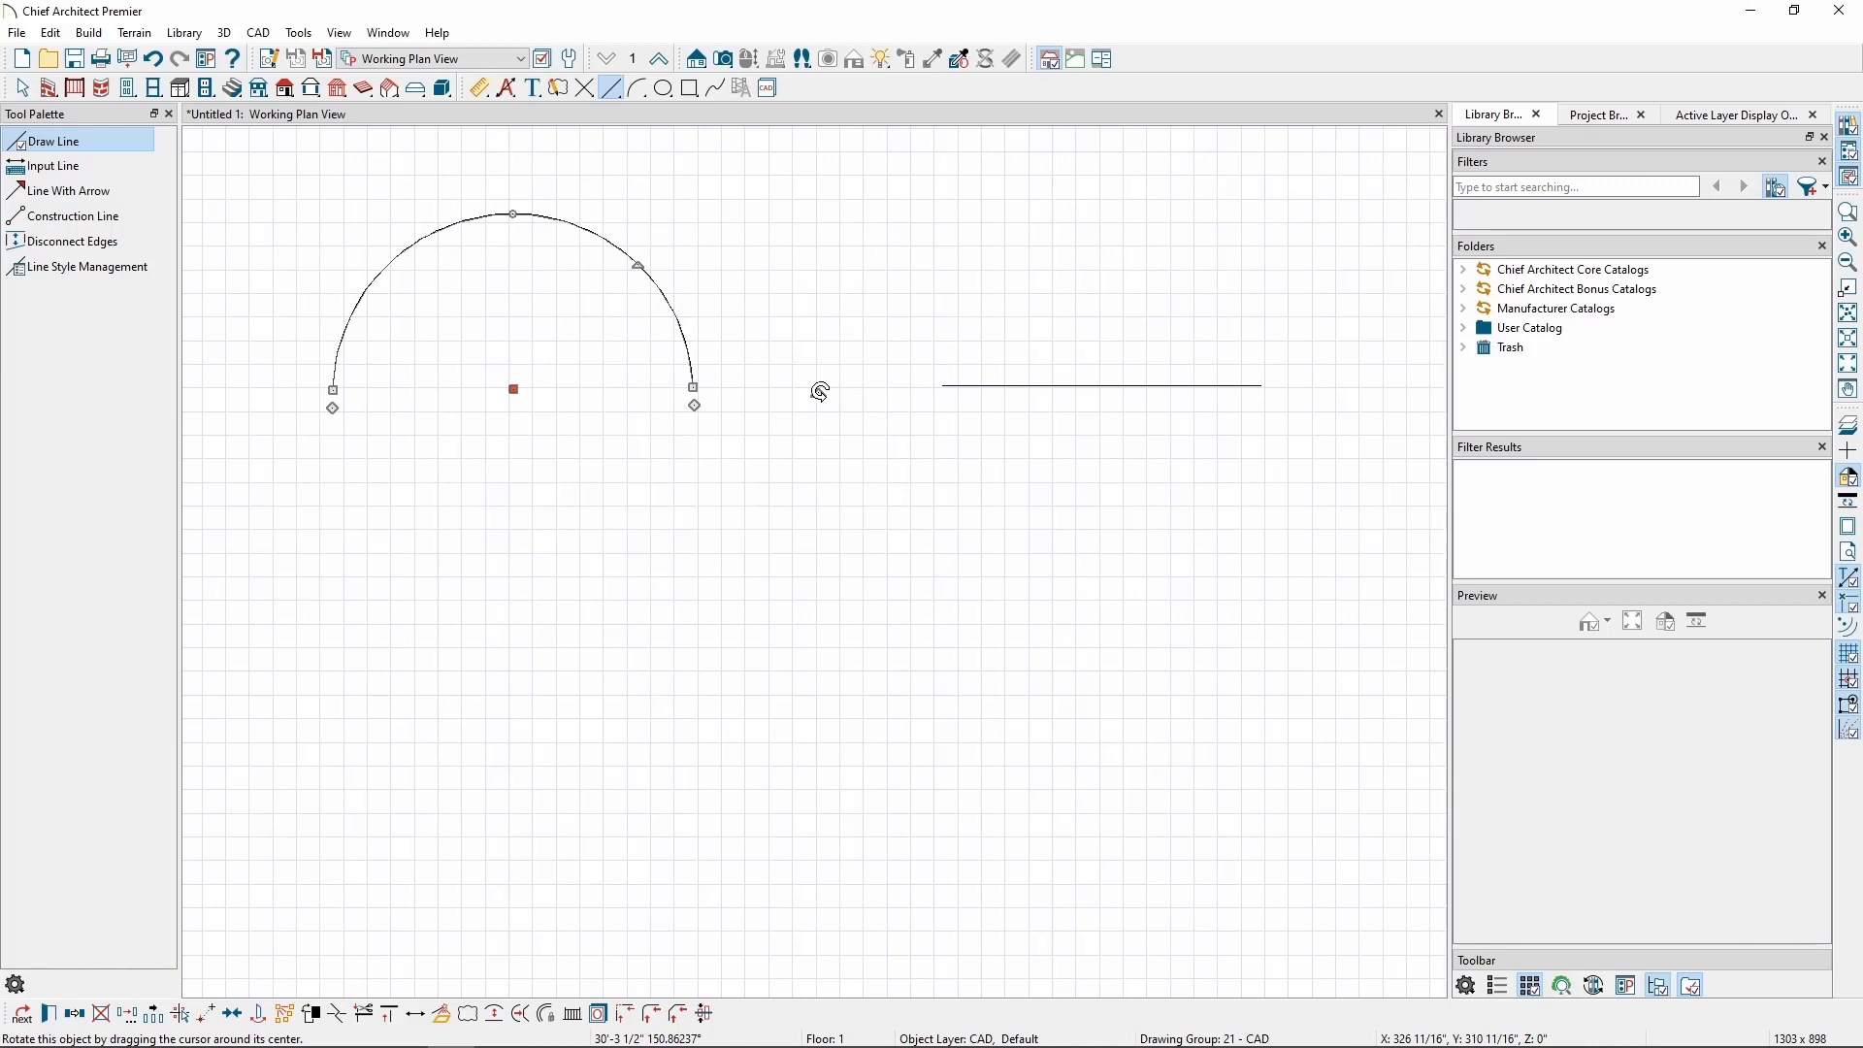
pyautogui.moveTo(820, 391); pyautogui.dragTo(782, 391)
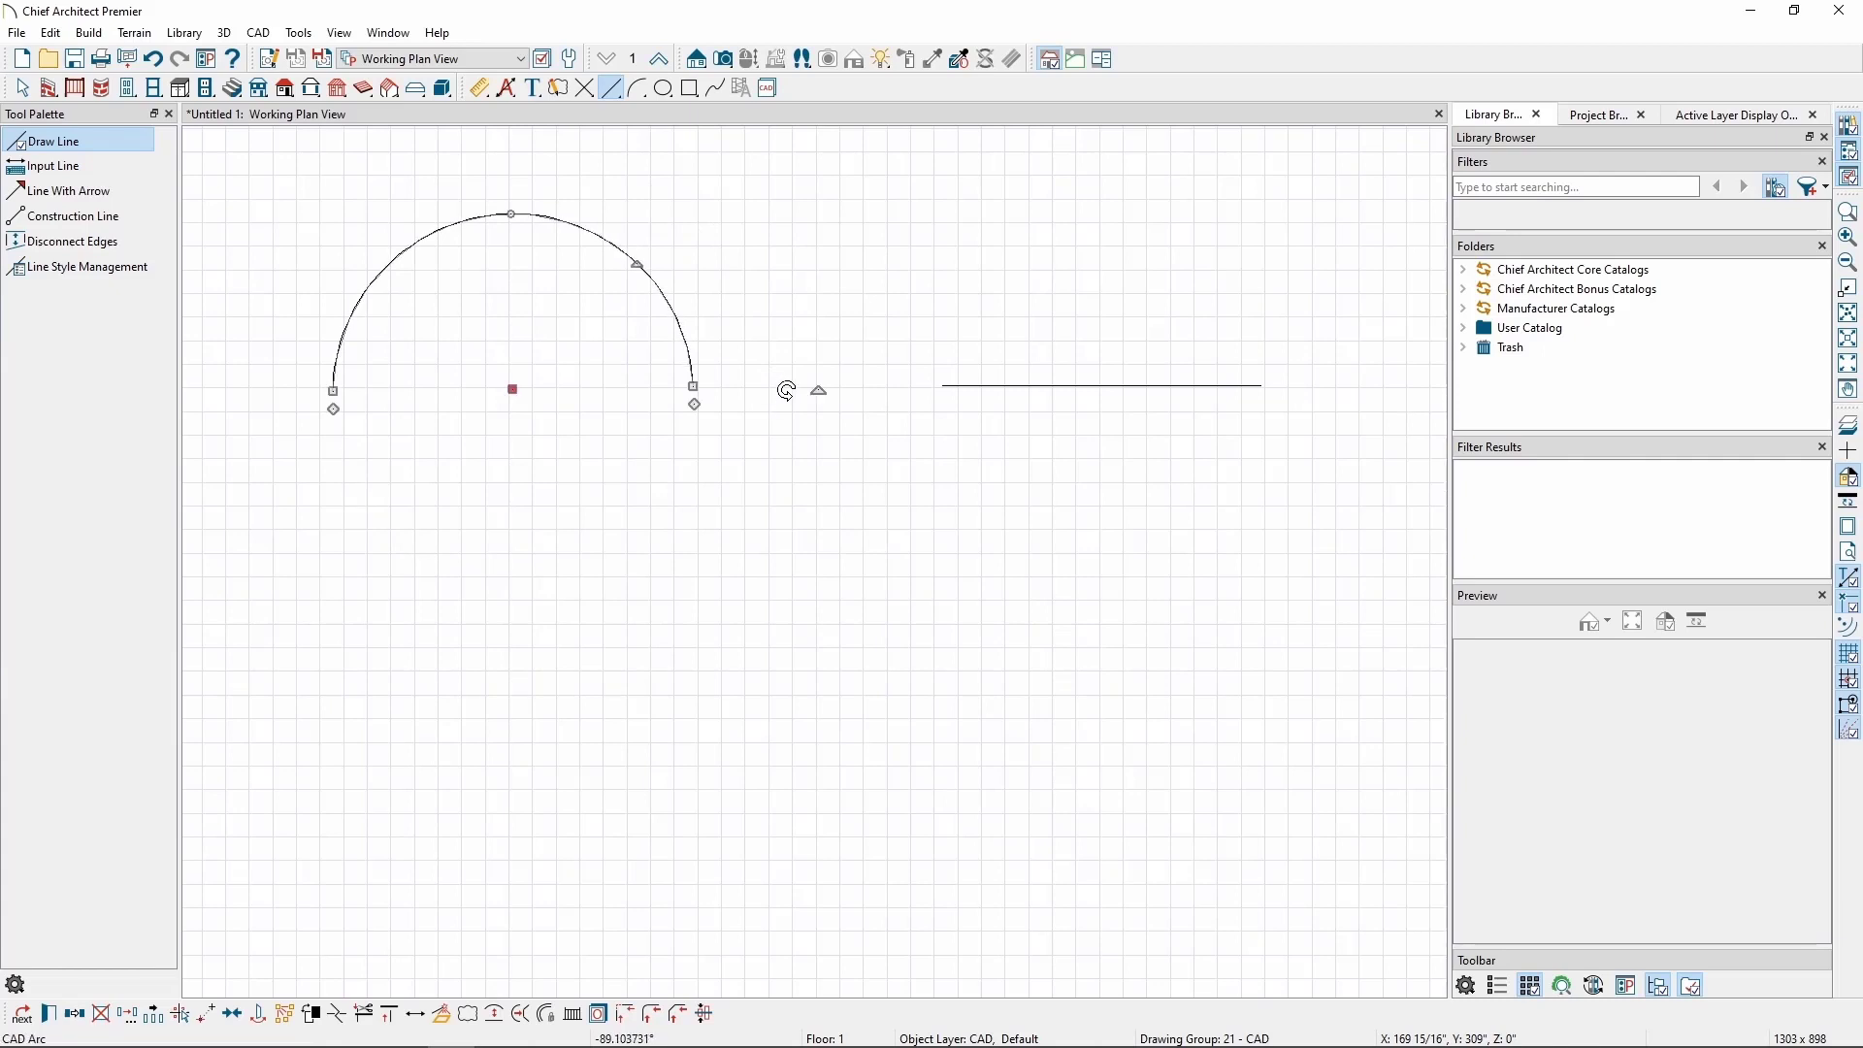
# - Enlarge the arc, adjust its curvature, and pull in its left endpoint to form a near half circle of about 96 1/2" radius
pyautogui.moveTo(512, 215); pyautogui.dragTo(558, 176)
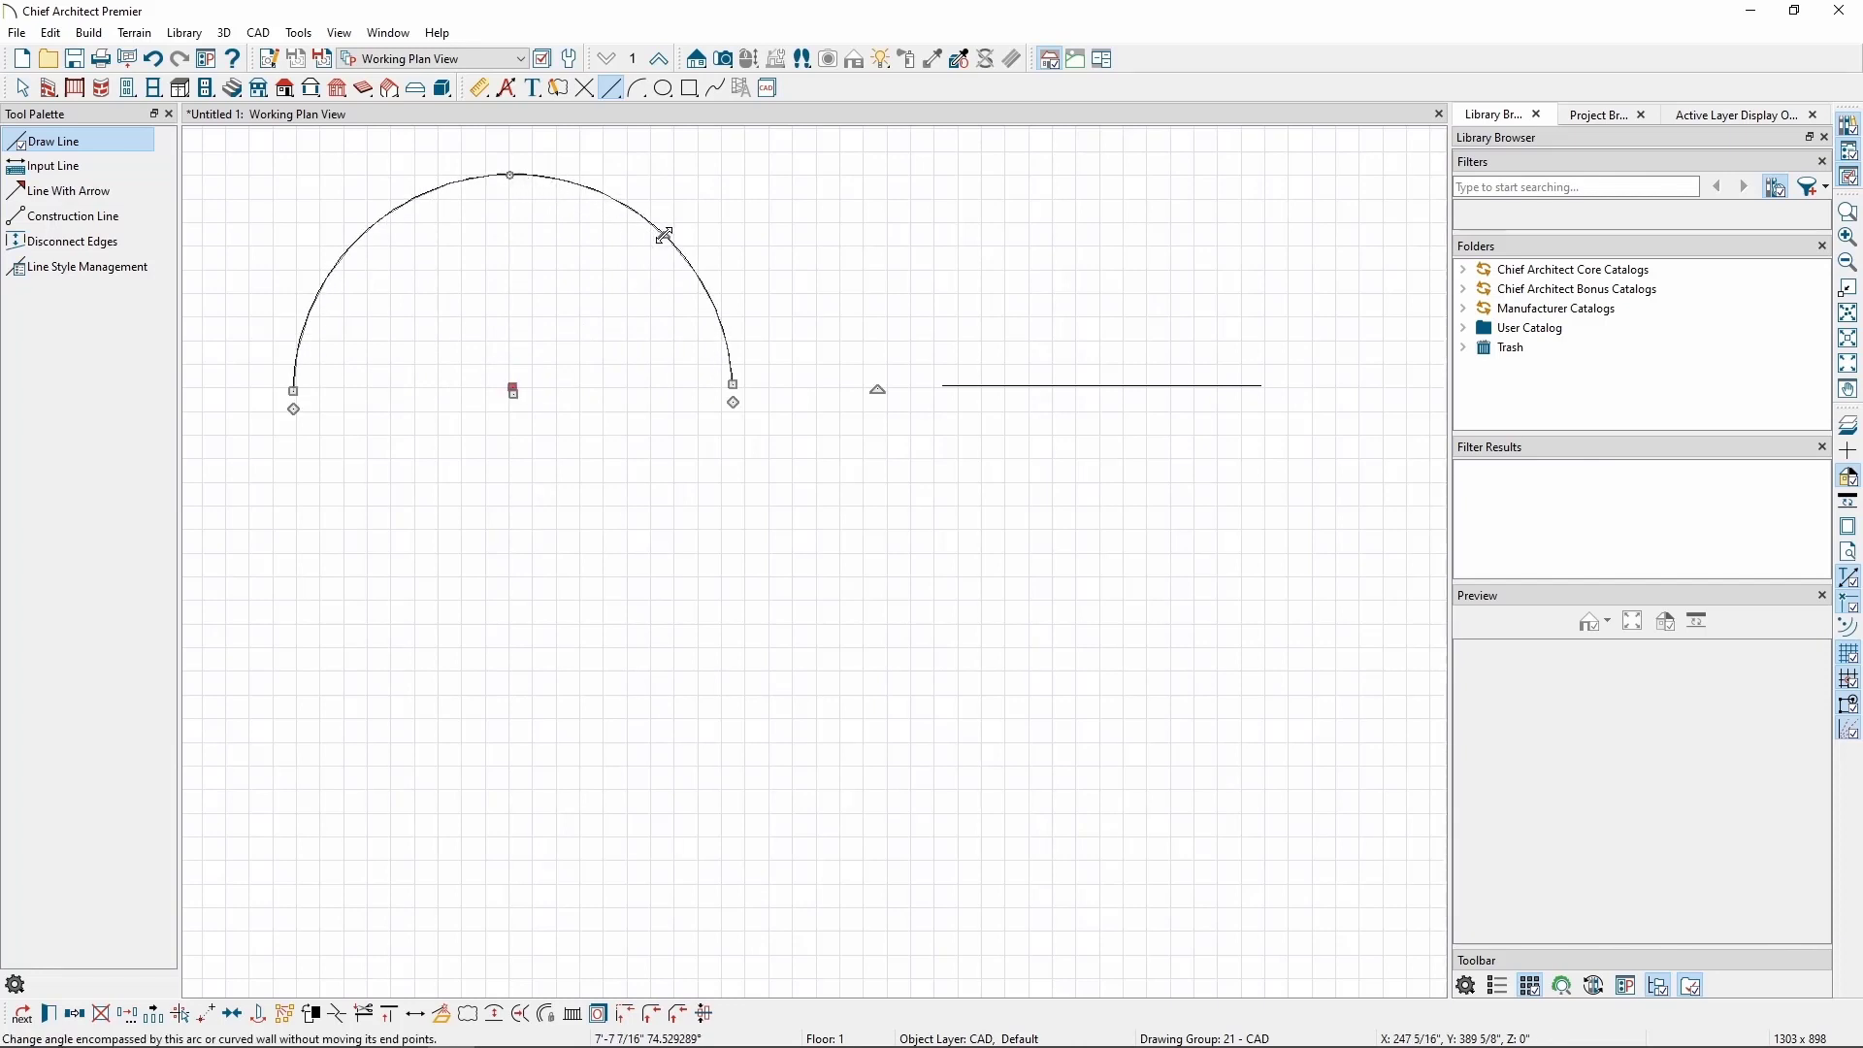
pyautogui.moveTo(657, 237)
pyautogui.mouseDown()
pyautogui.moveTo(611, 304)
pyautogui.moveTo(626, 341)
pyautogui.moveTo(689, 262)
pyautogui.moveTo(677, 241)
pyautogui.mouseUp()
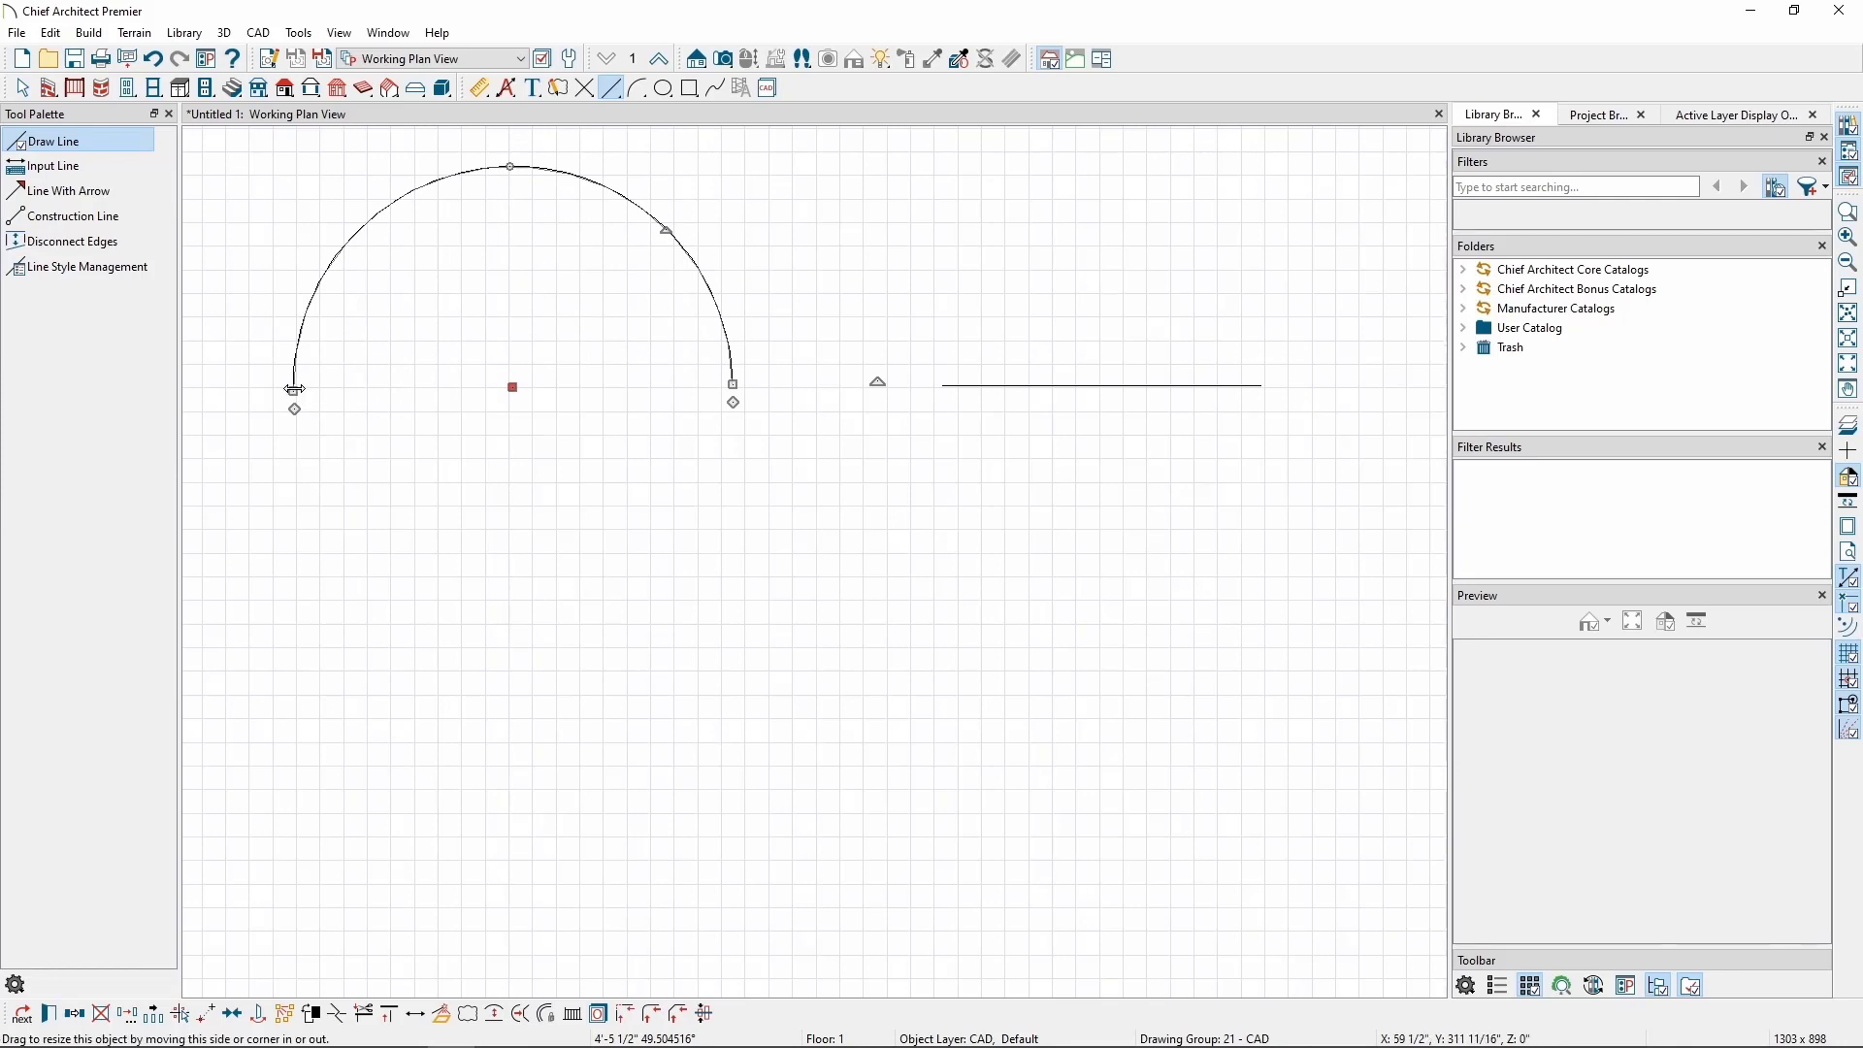
pyautogui.moveTo(296, 389); pyautogui.dragTo(457, 597)
pyautogui.moveTo(334, 389)
pyautogui.mouseDown()
pyautogui.moveTo(346, 265)
pyautogui.moveTo(317, 376)
pyautogui.moveTo(293, 386)
pyautogui.moveTo(589, 394)
pyautogui.moveTo(208, 353)
pyautogui.moveTo(211, 385)
pyautogui.moveTo(352, 388)
pyautogui.mouseUp()
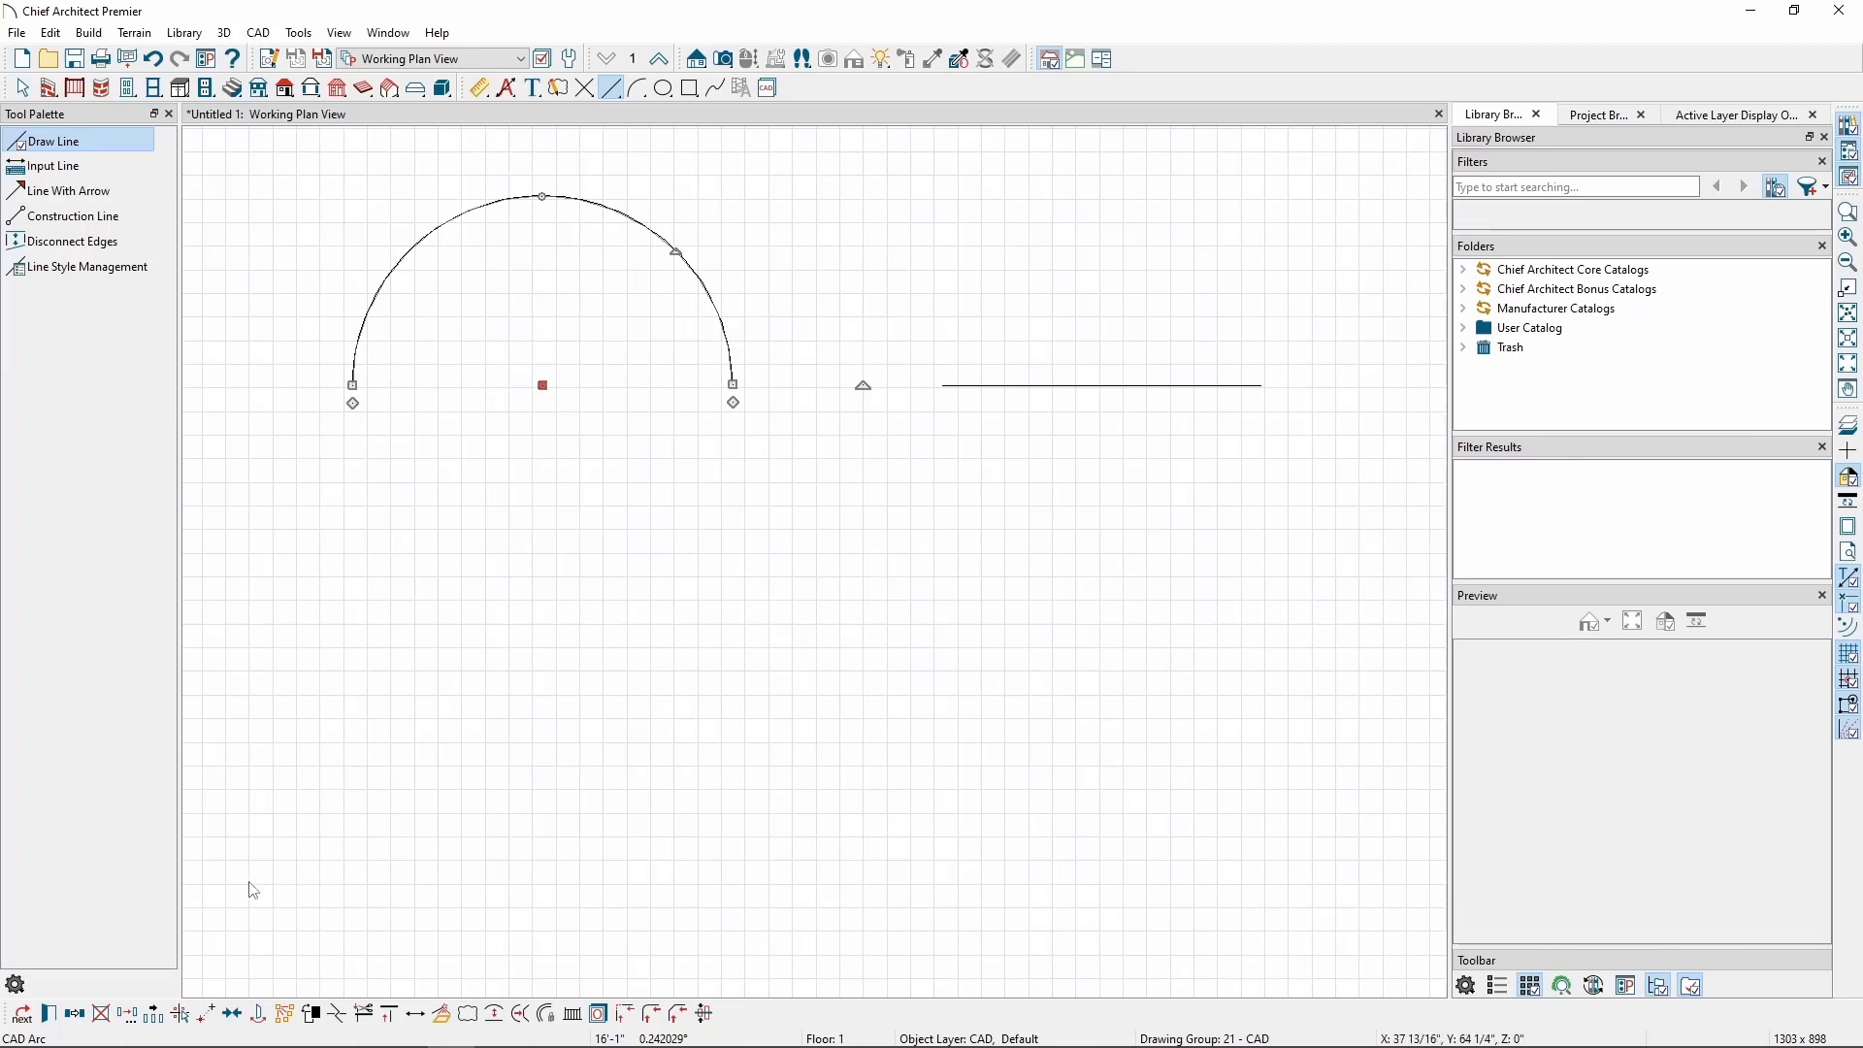
# - Lock the arc's center and set its radius to 50" in the arc specification
pyautogui.click(49, 1015)
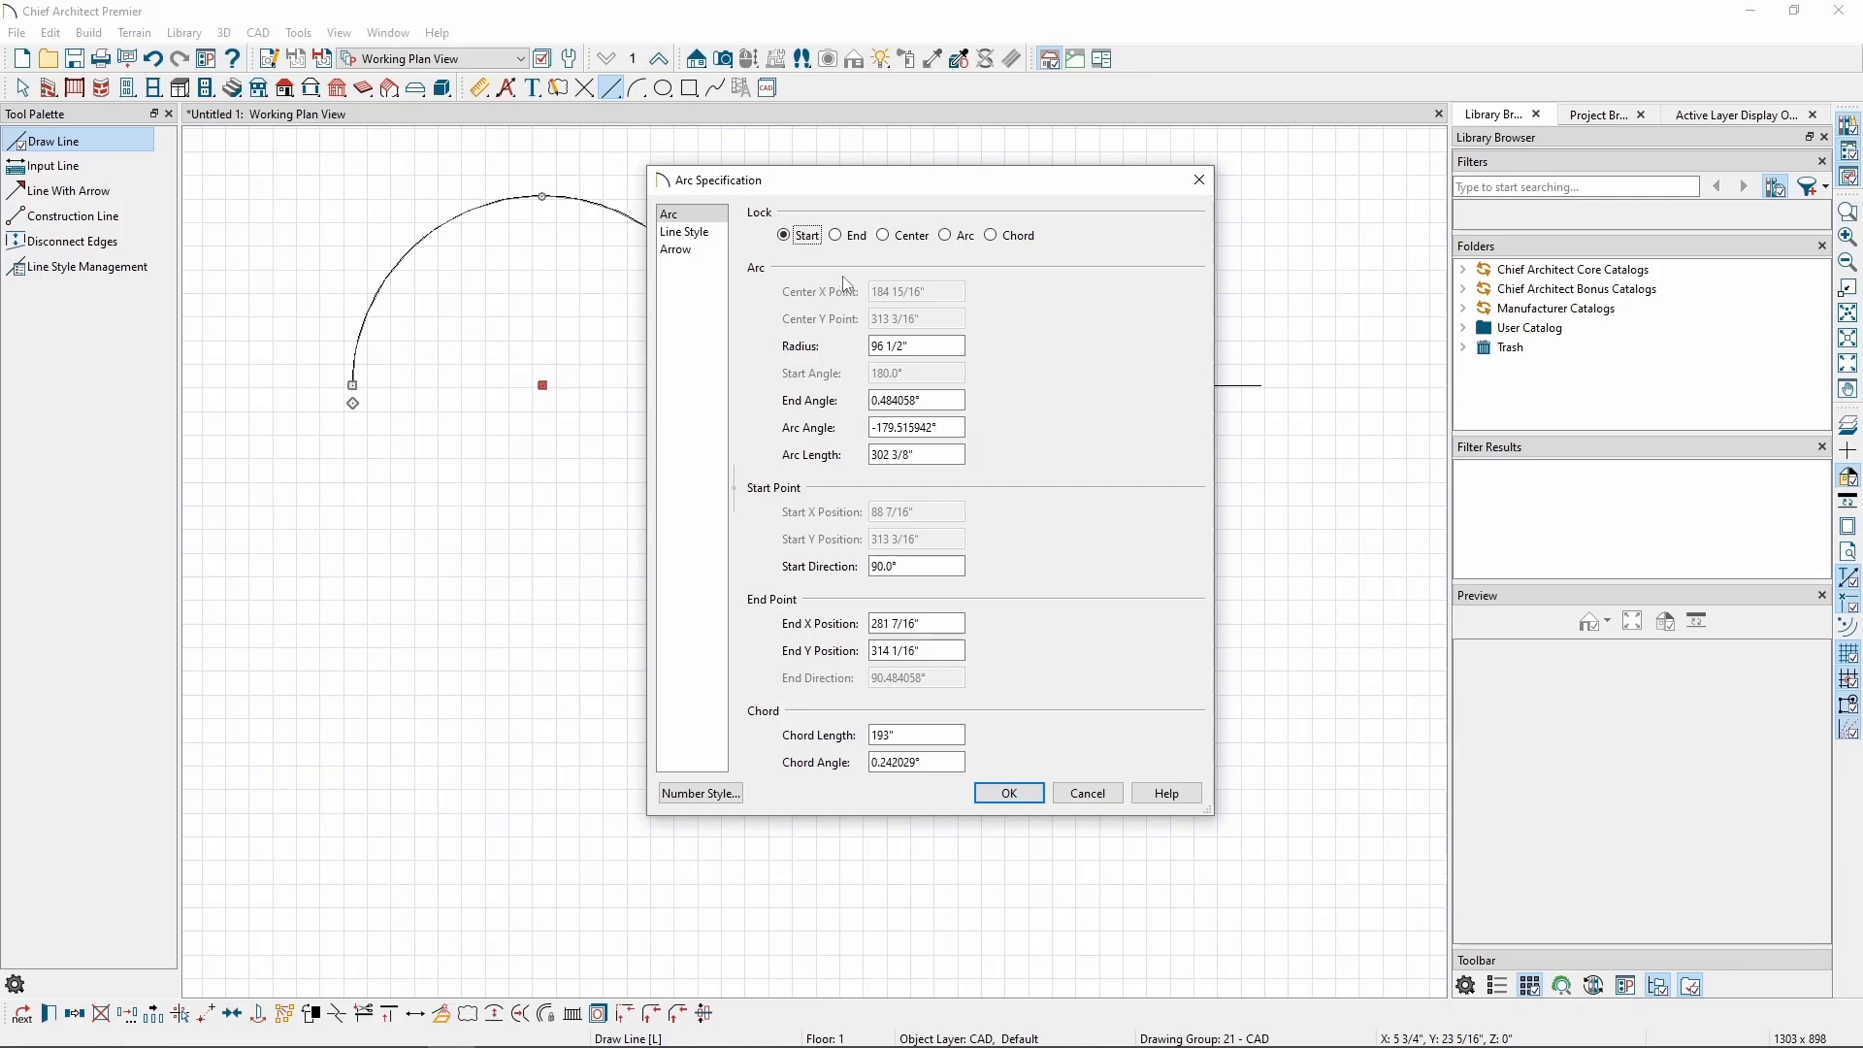
pyautogui.click(884, 236)
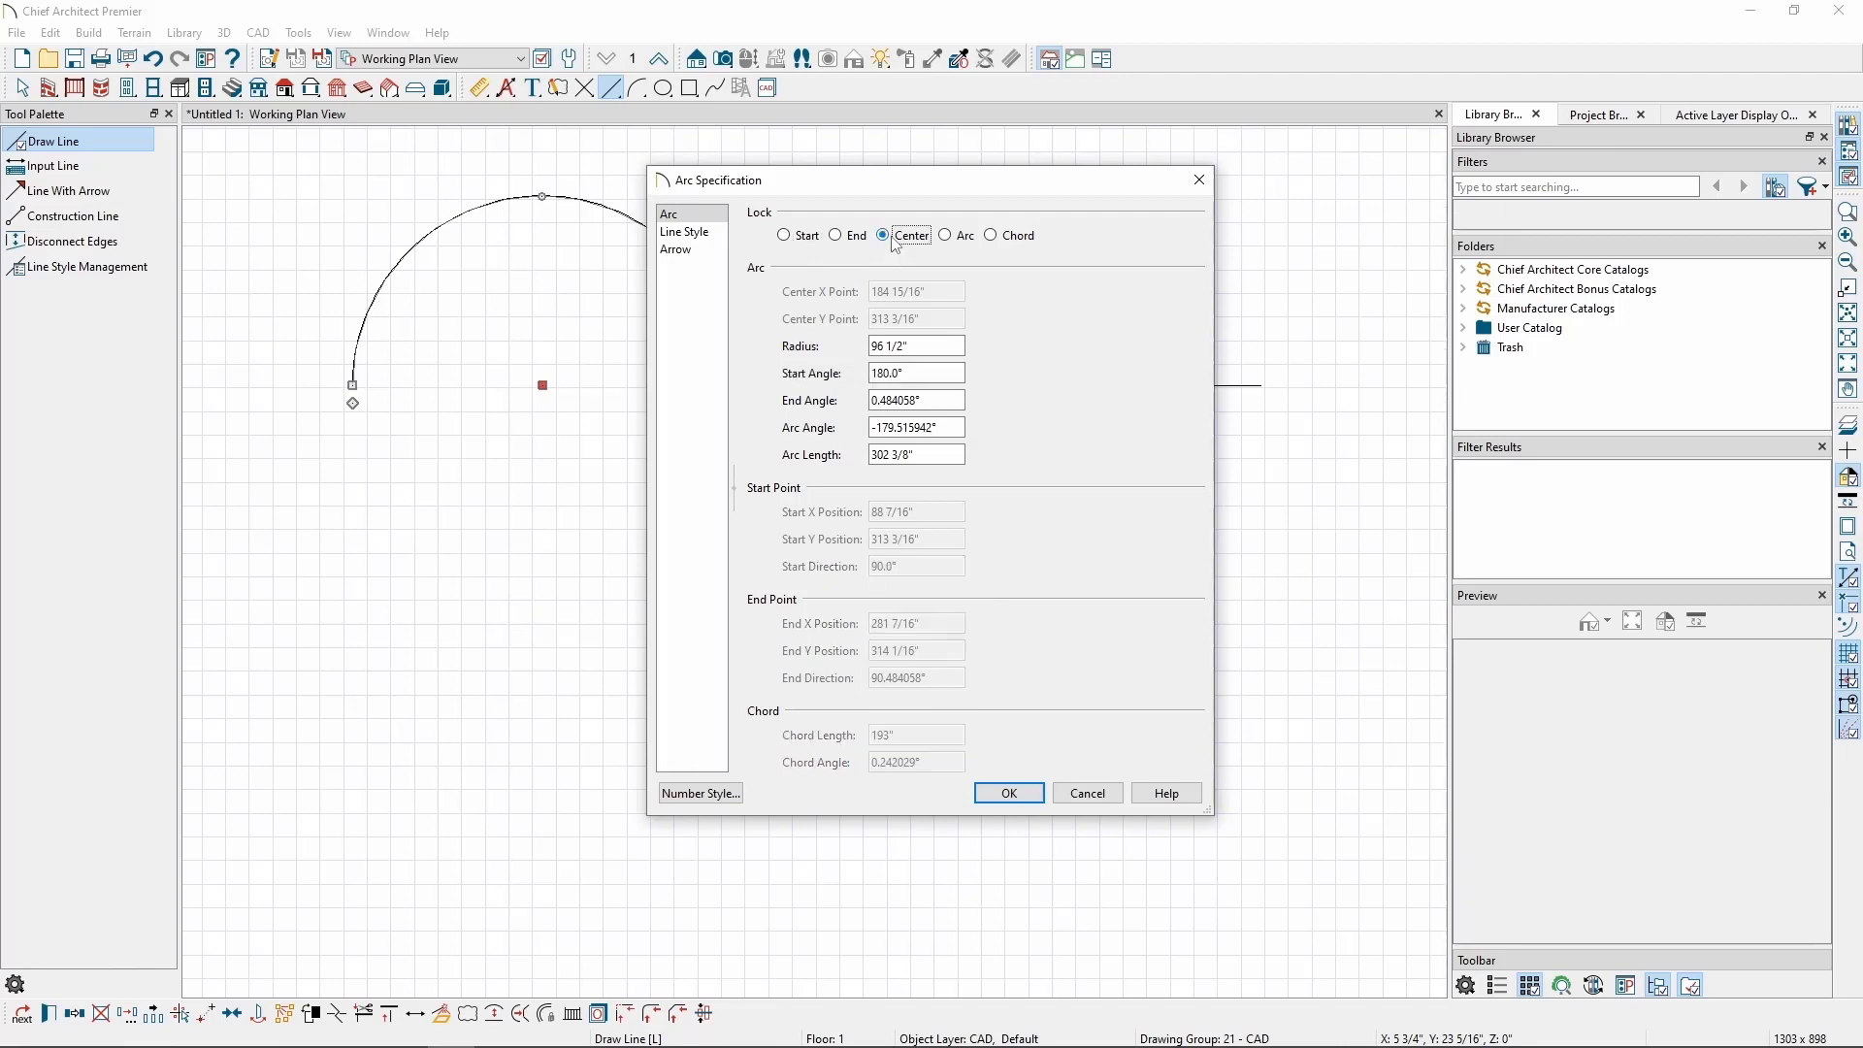
pyautogui.moveTo(932, 345); pyautogui.dragTo(854, 342)
pyautogui.write('50')
pyautogui.press('Tab')
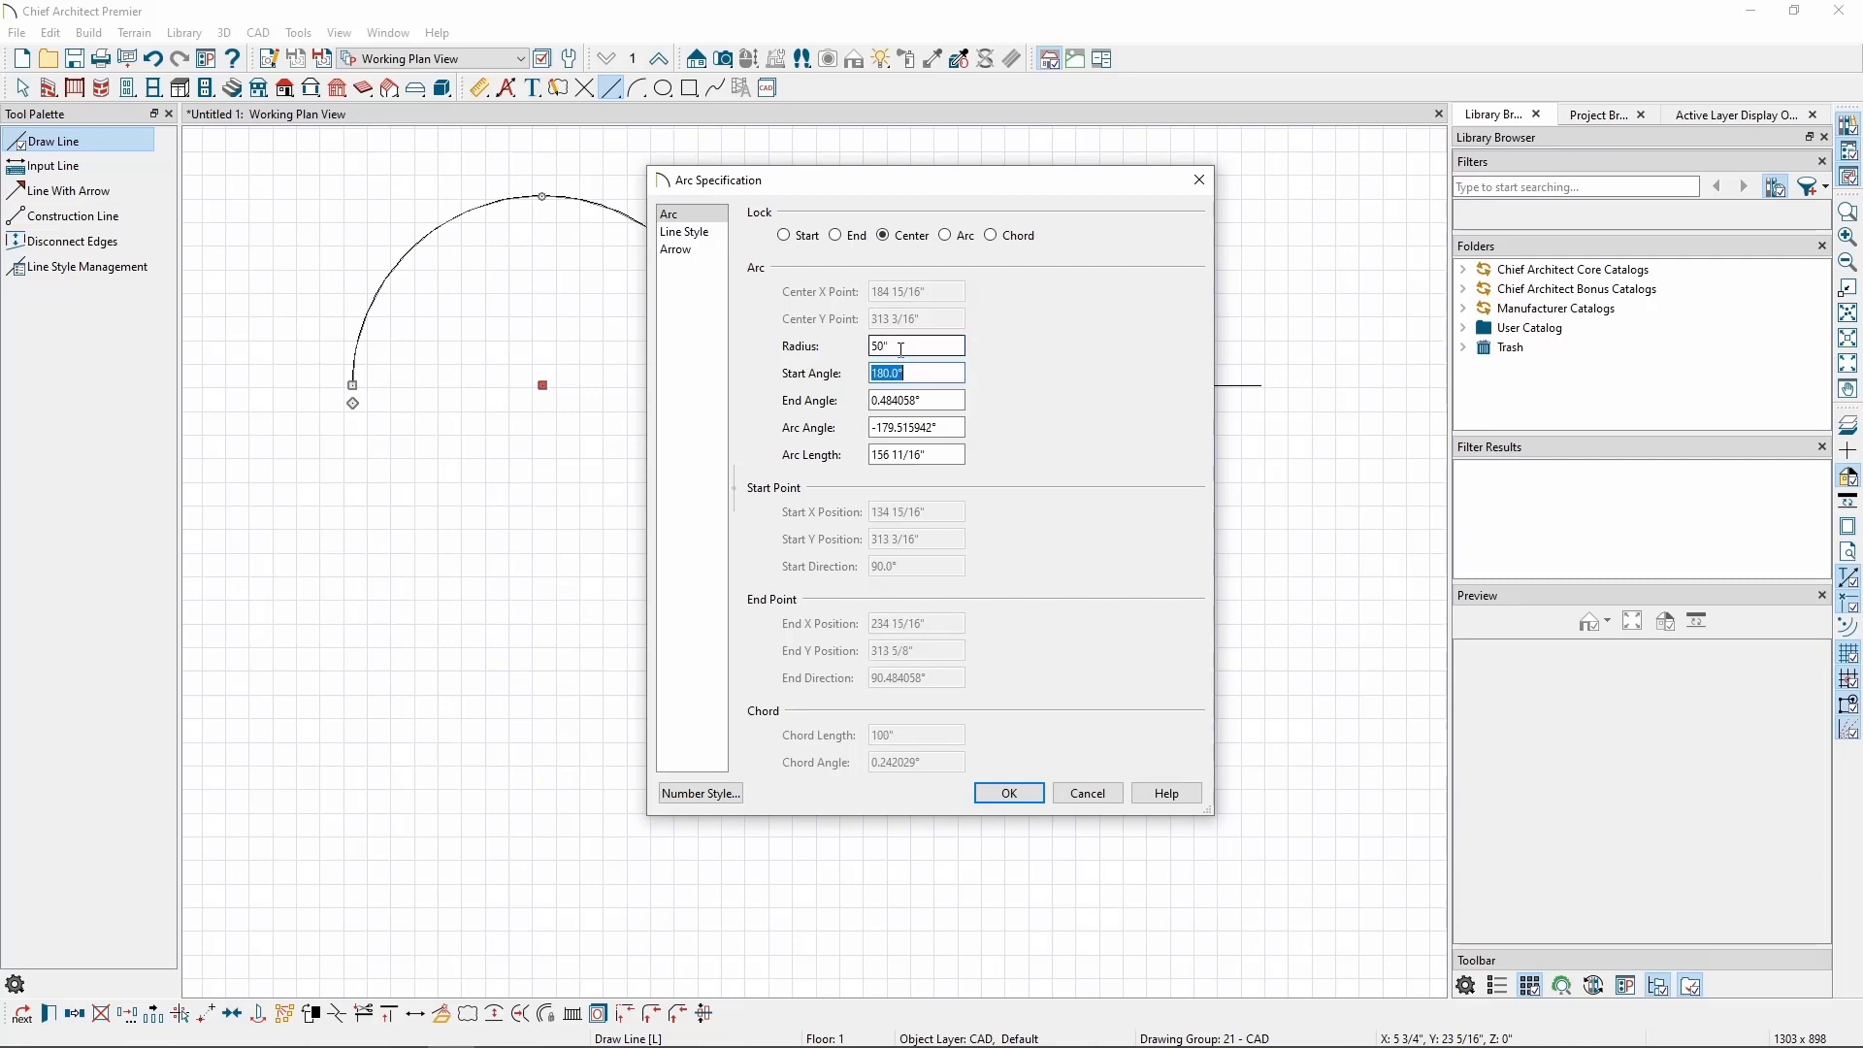
pyautogui.click(932, 399)
pyautogui.click(1010, 794)
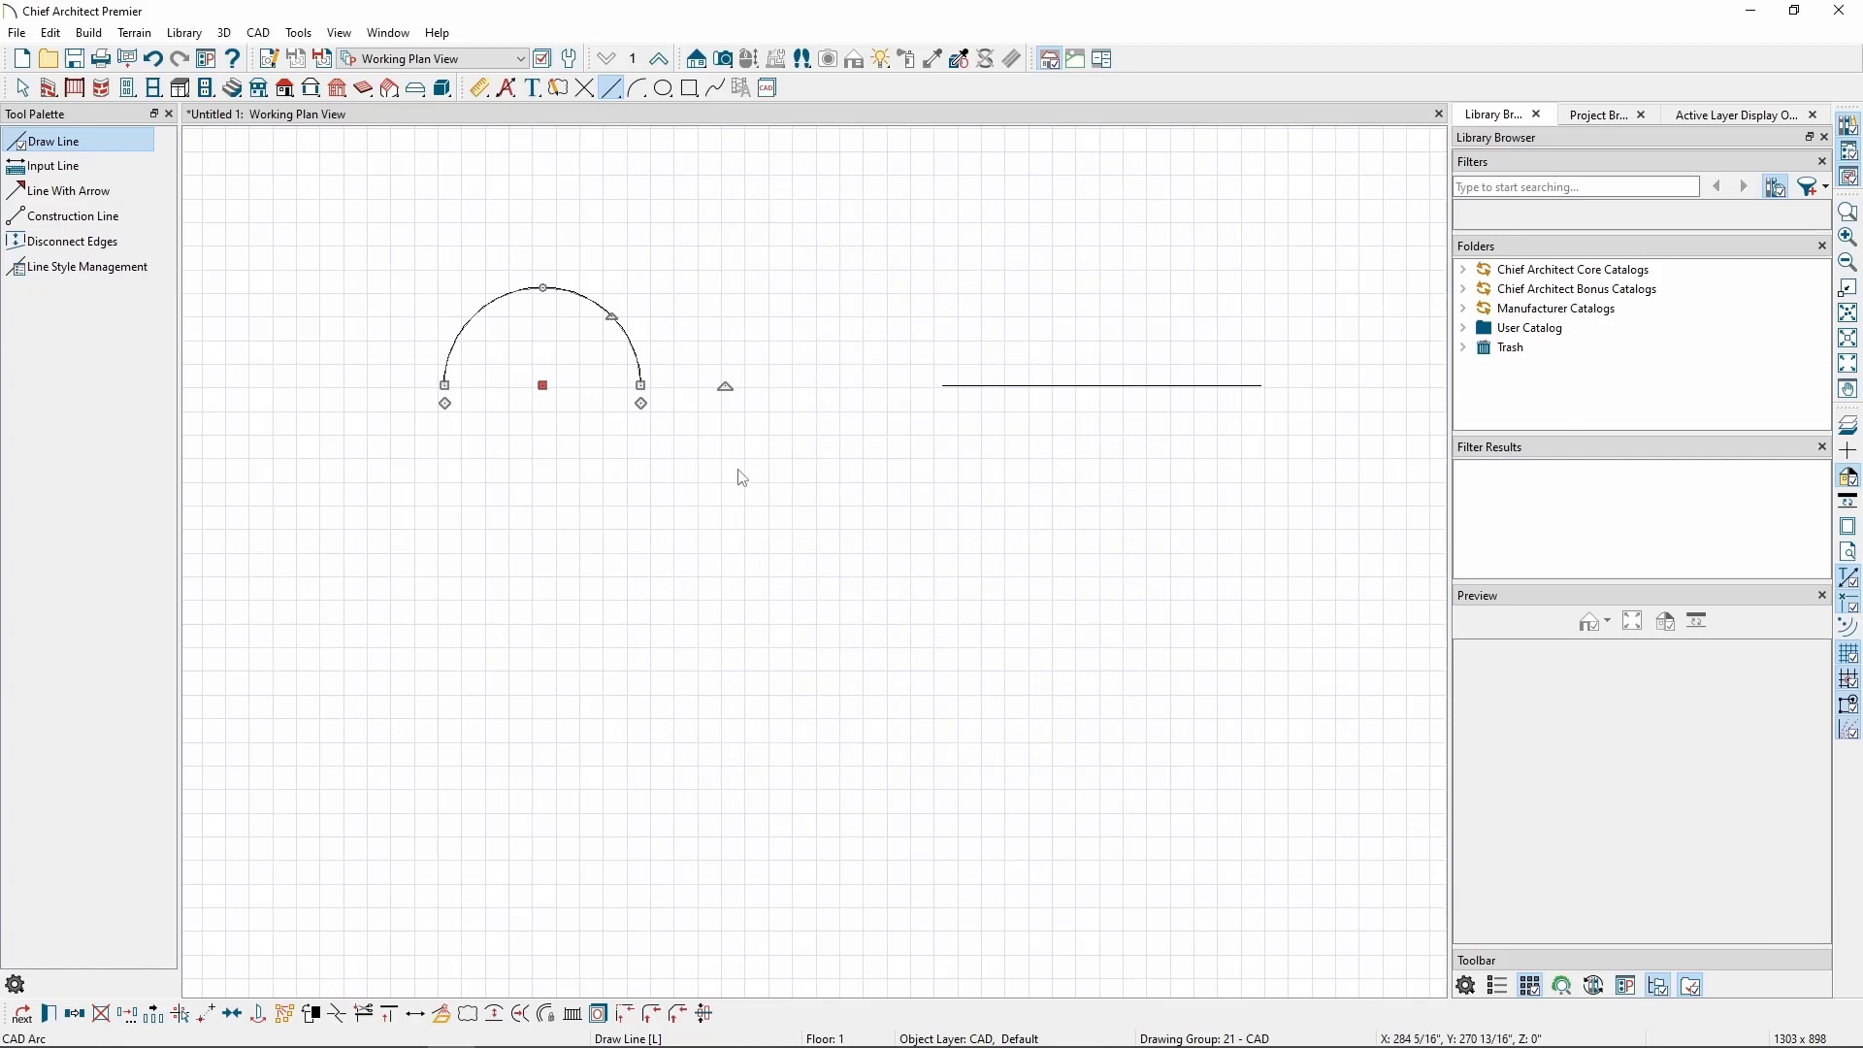
# - Give the arc a dashed line style instead of the layer's style, and display its length and angle
pyautogui.click(74, 1013)
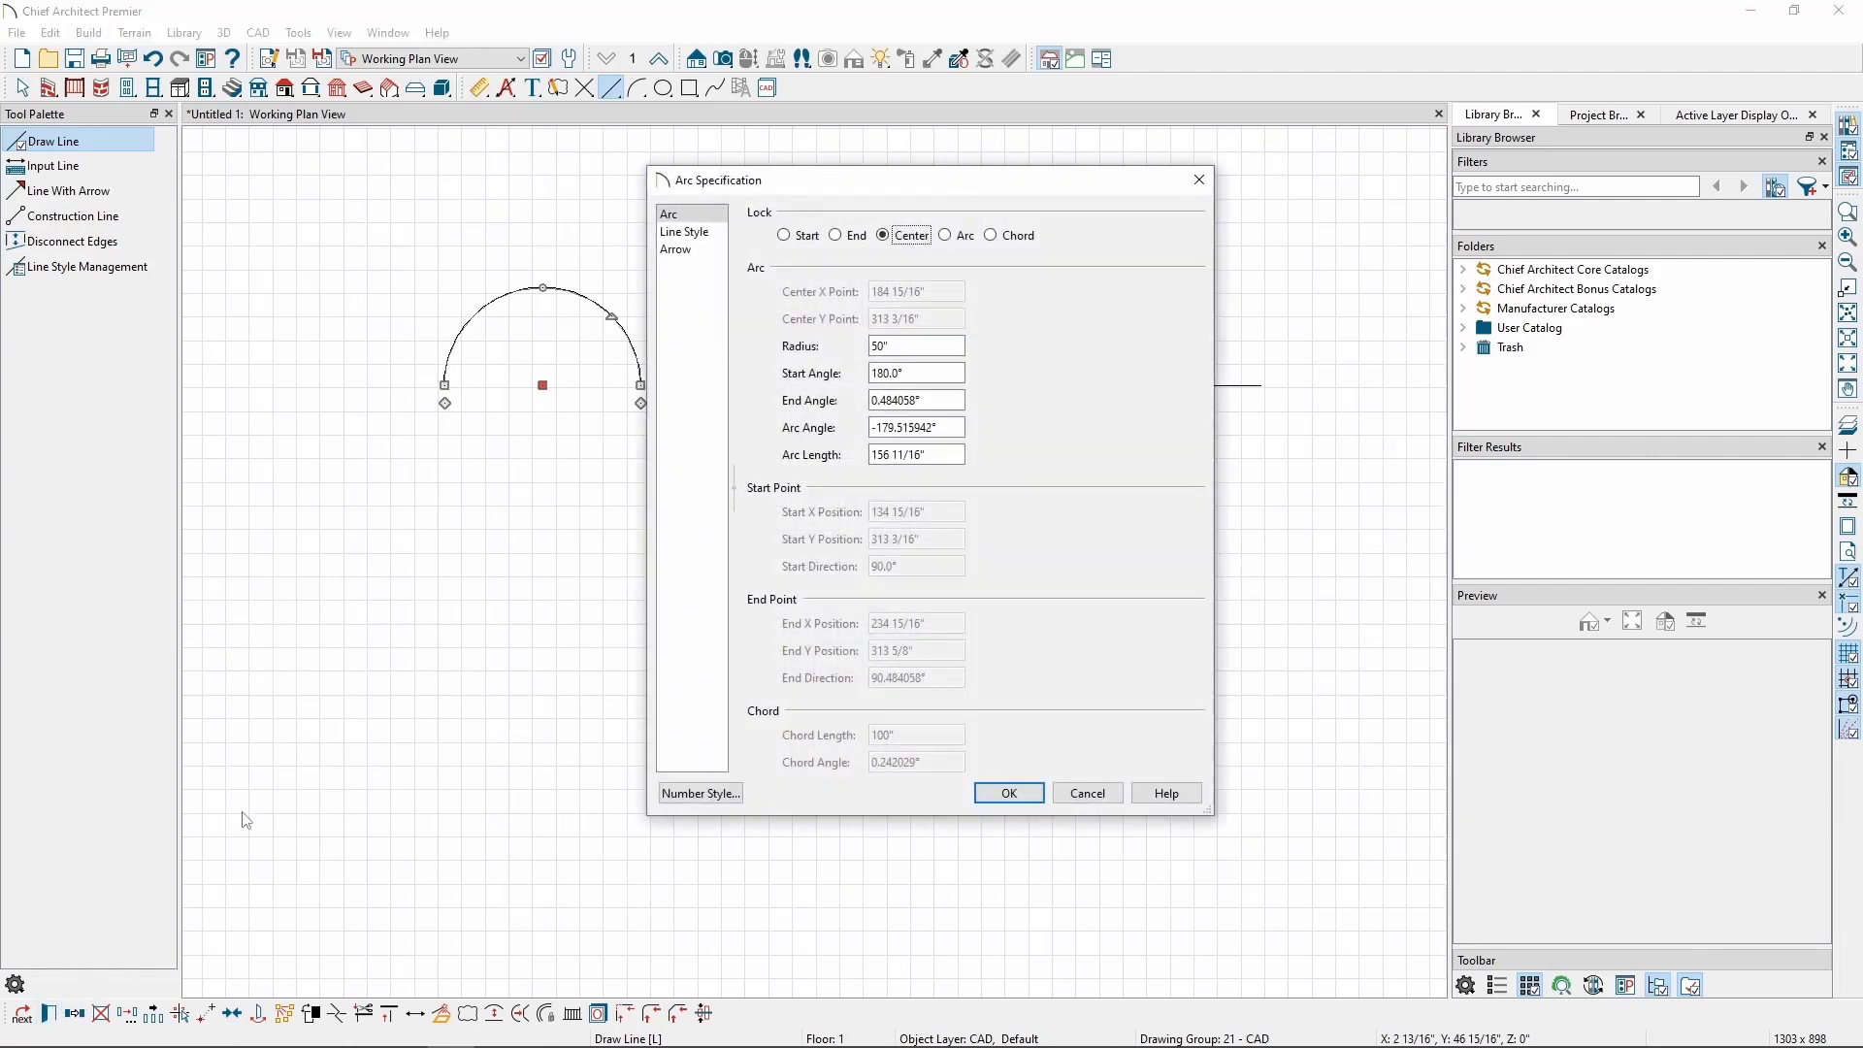
pyautogui.click(715, 236)
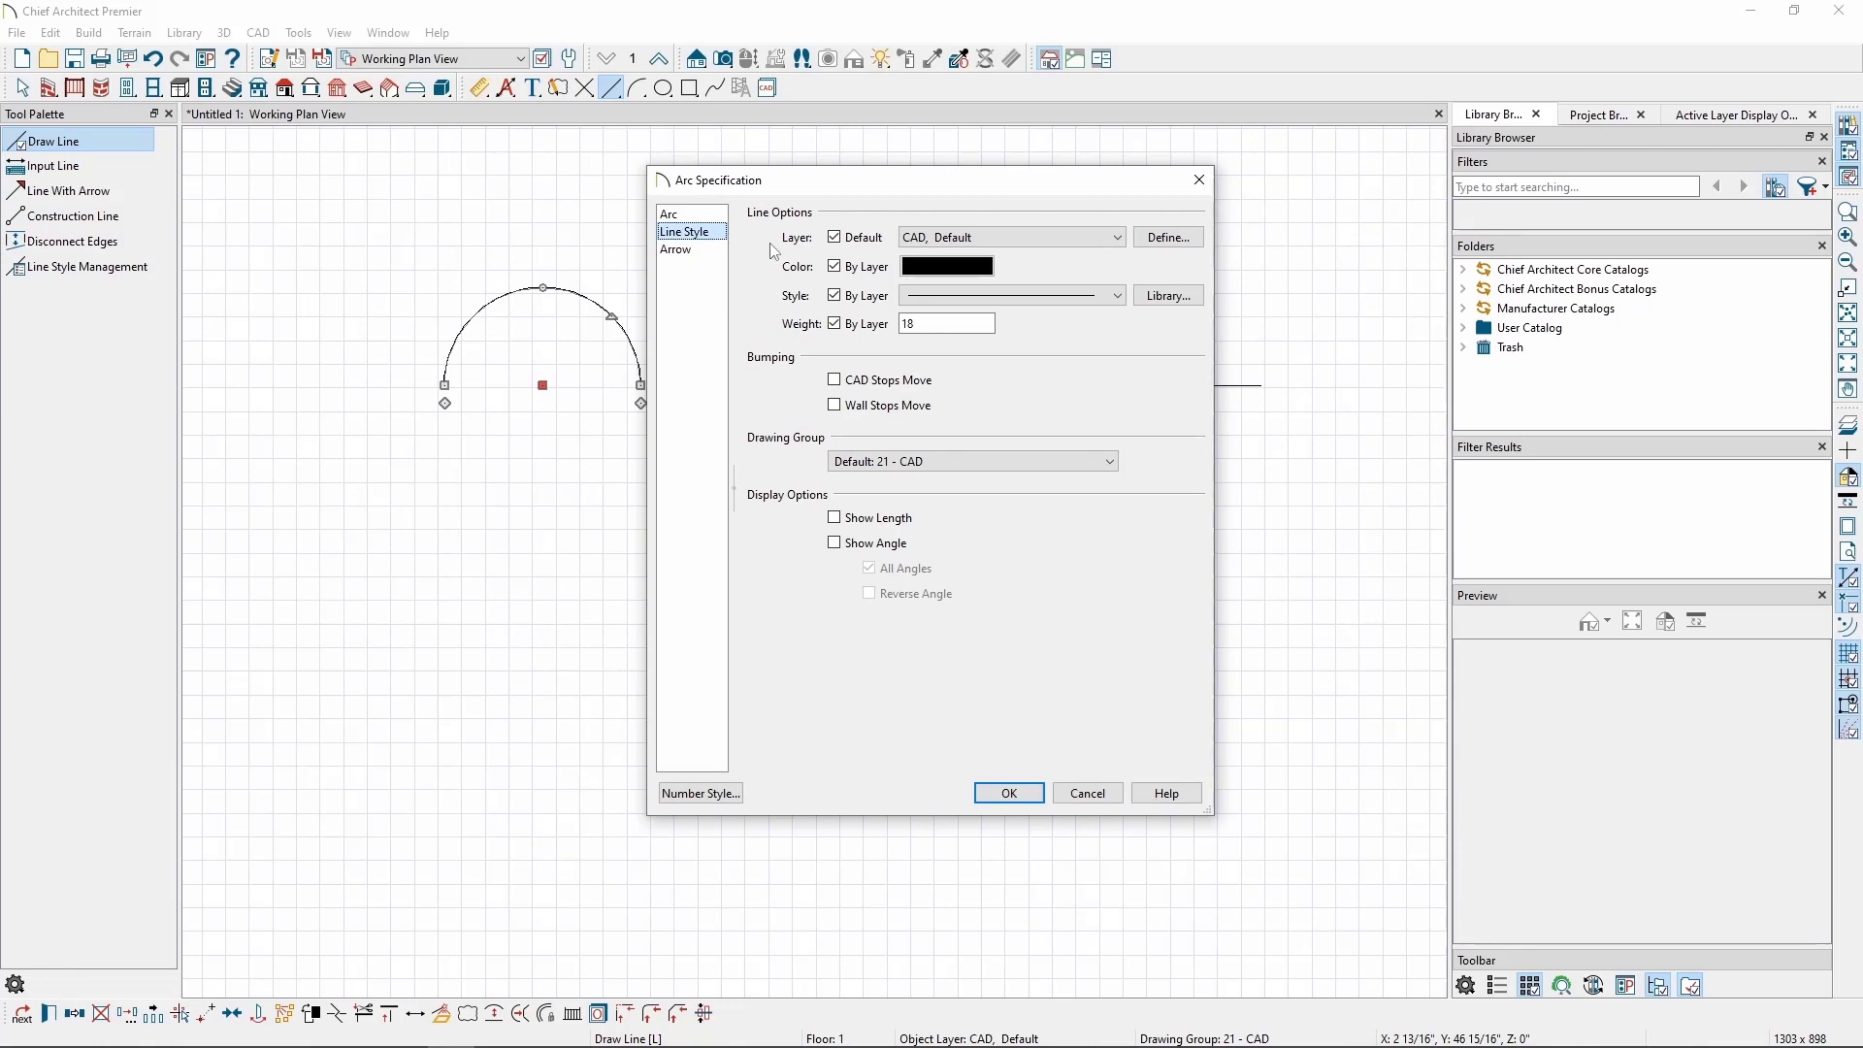
pyautogui.click(835, 295)
pyautogui.click(1009, 295)
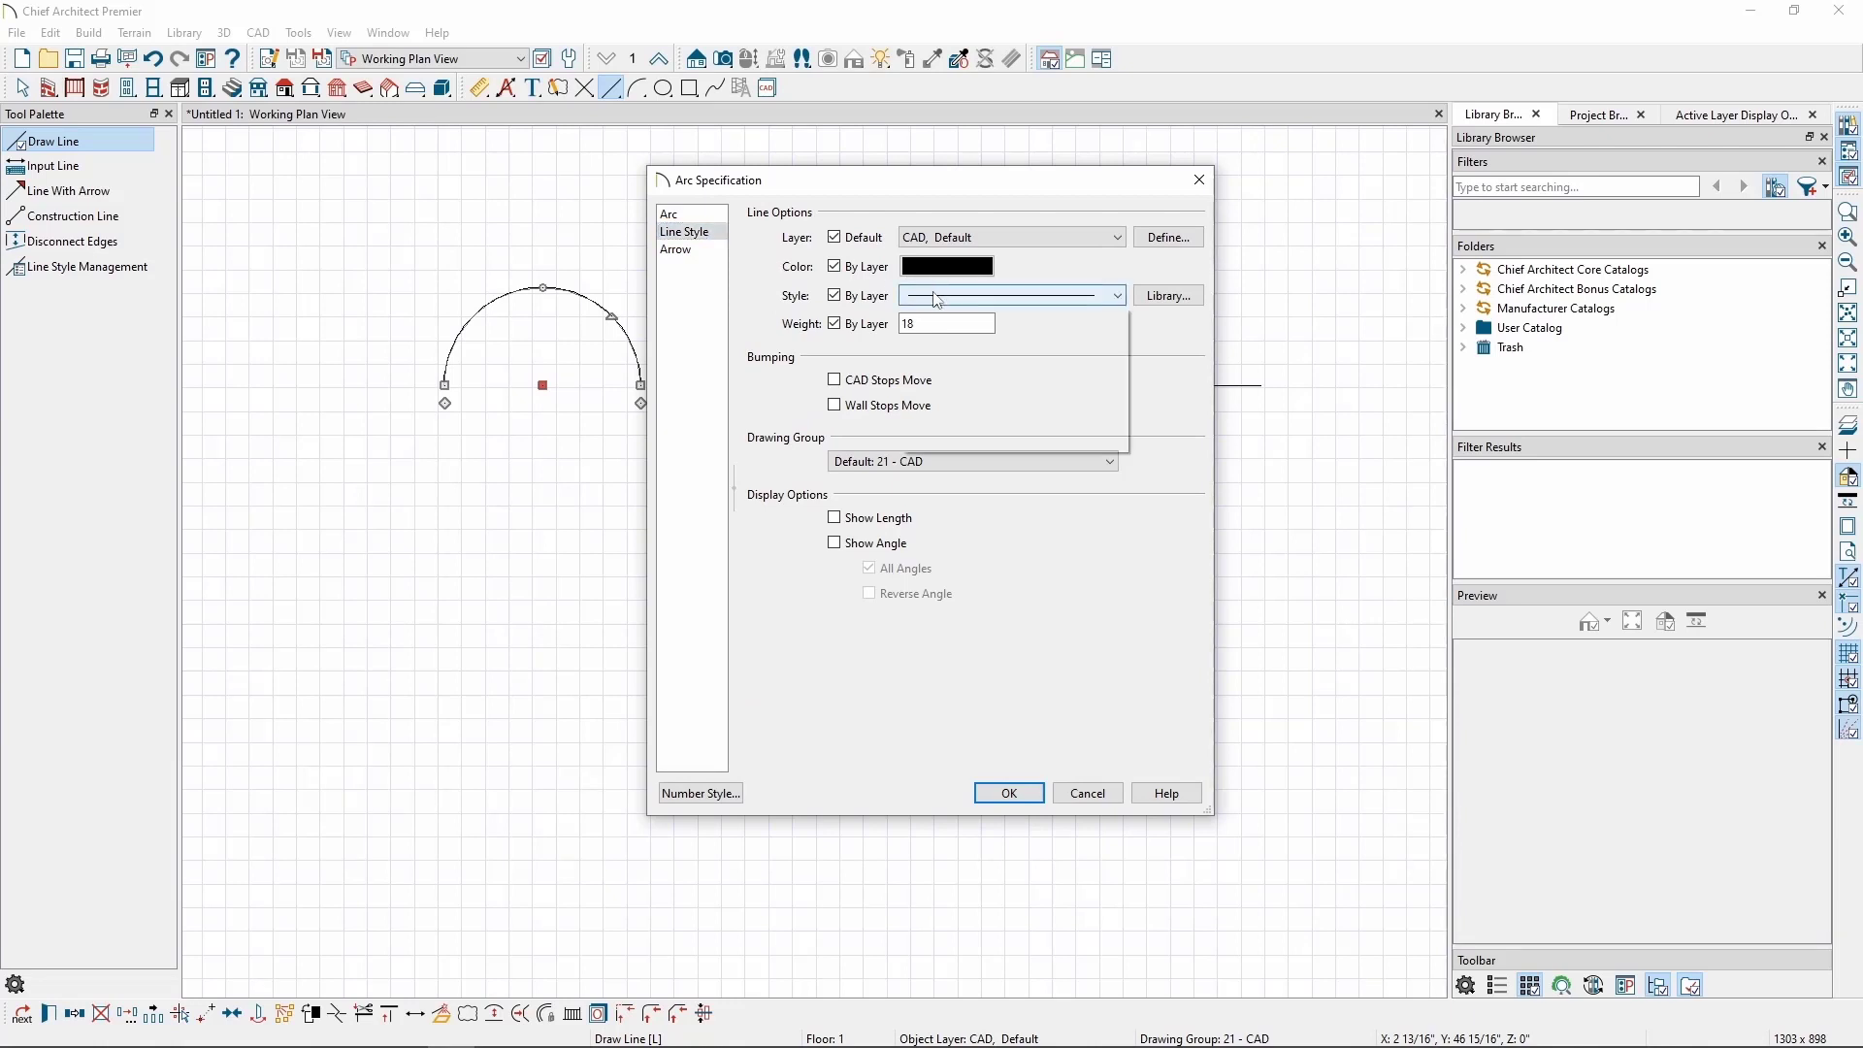
pyautogui.click(944, 322)
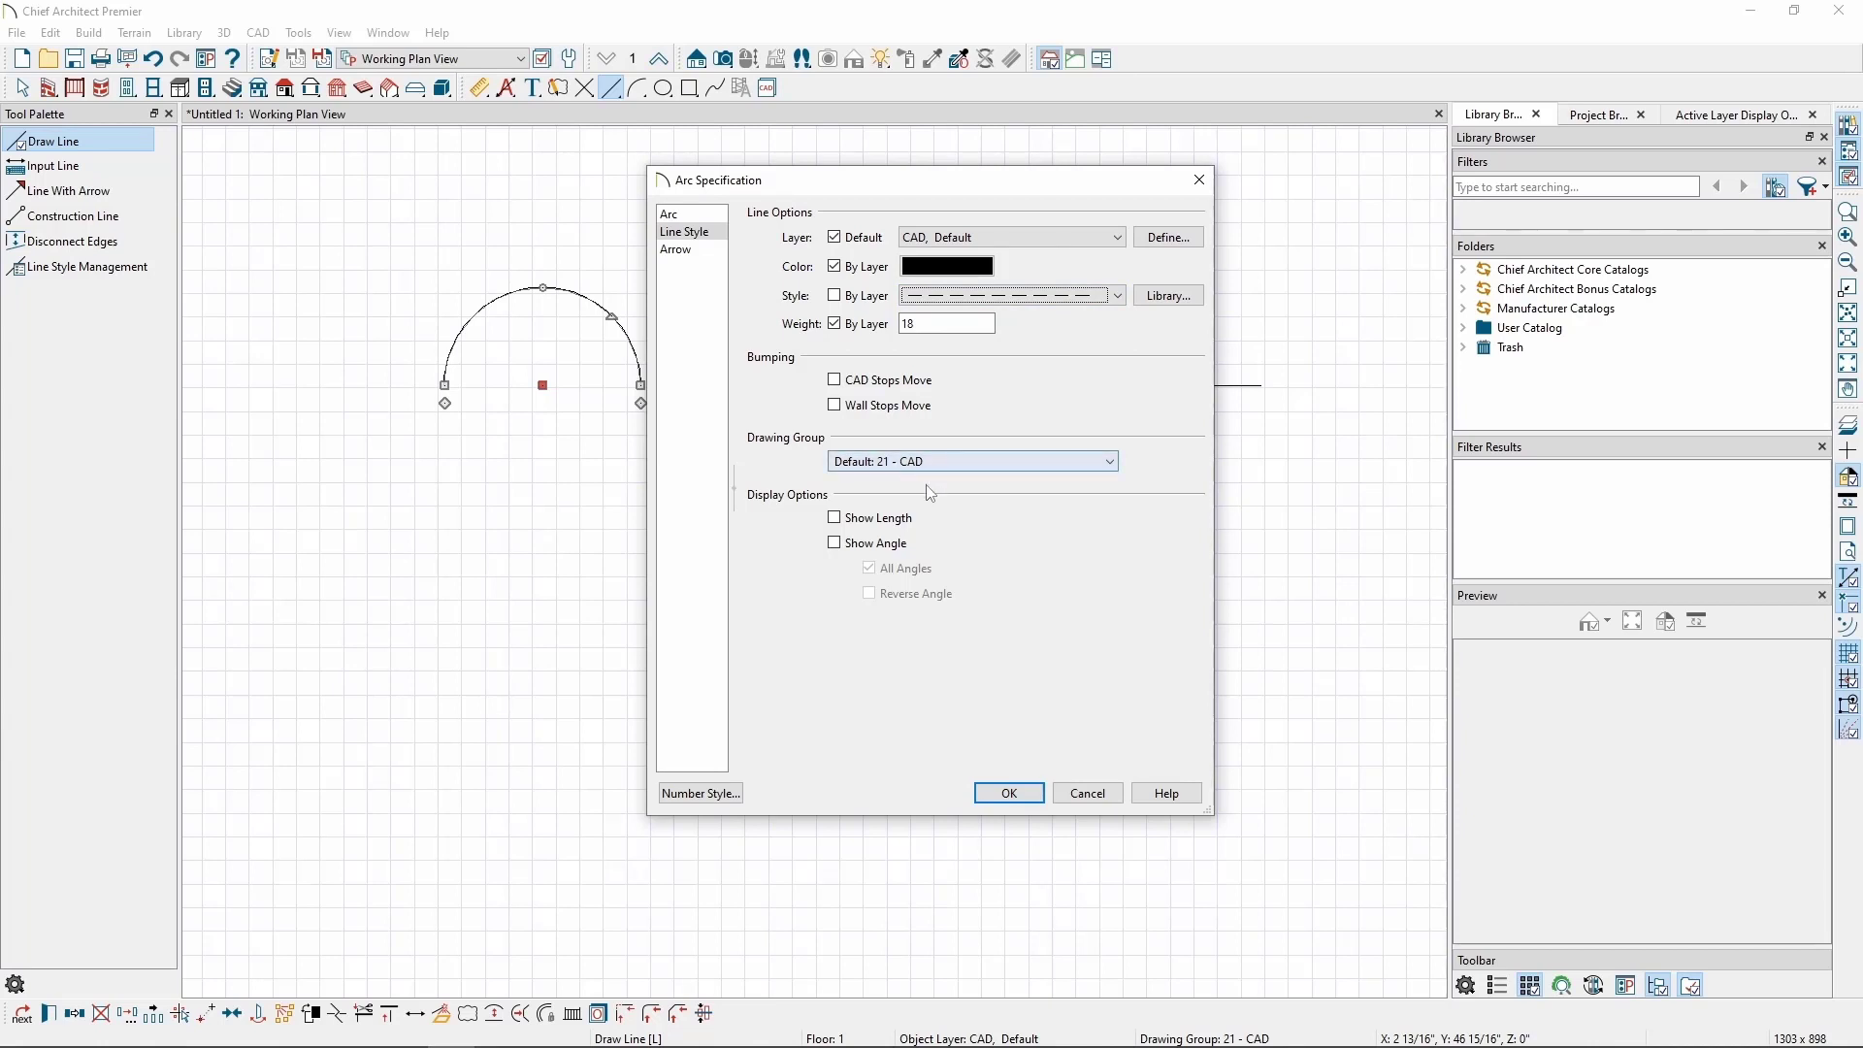
pyautogui.click(914, 523)
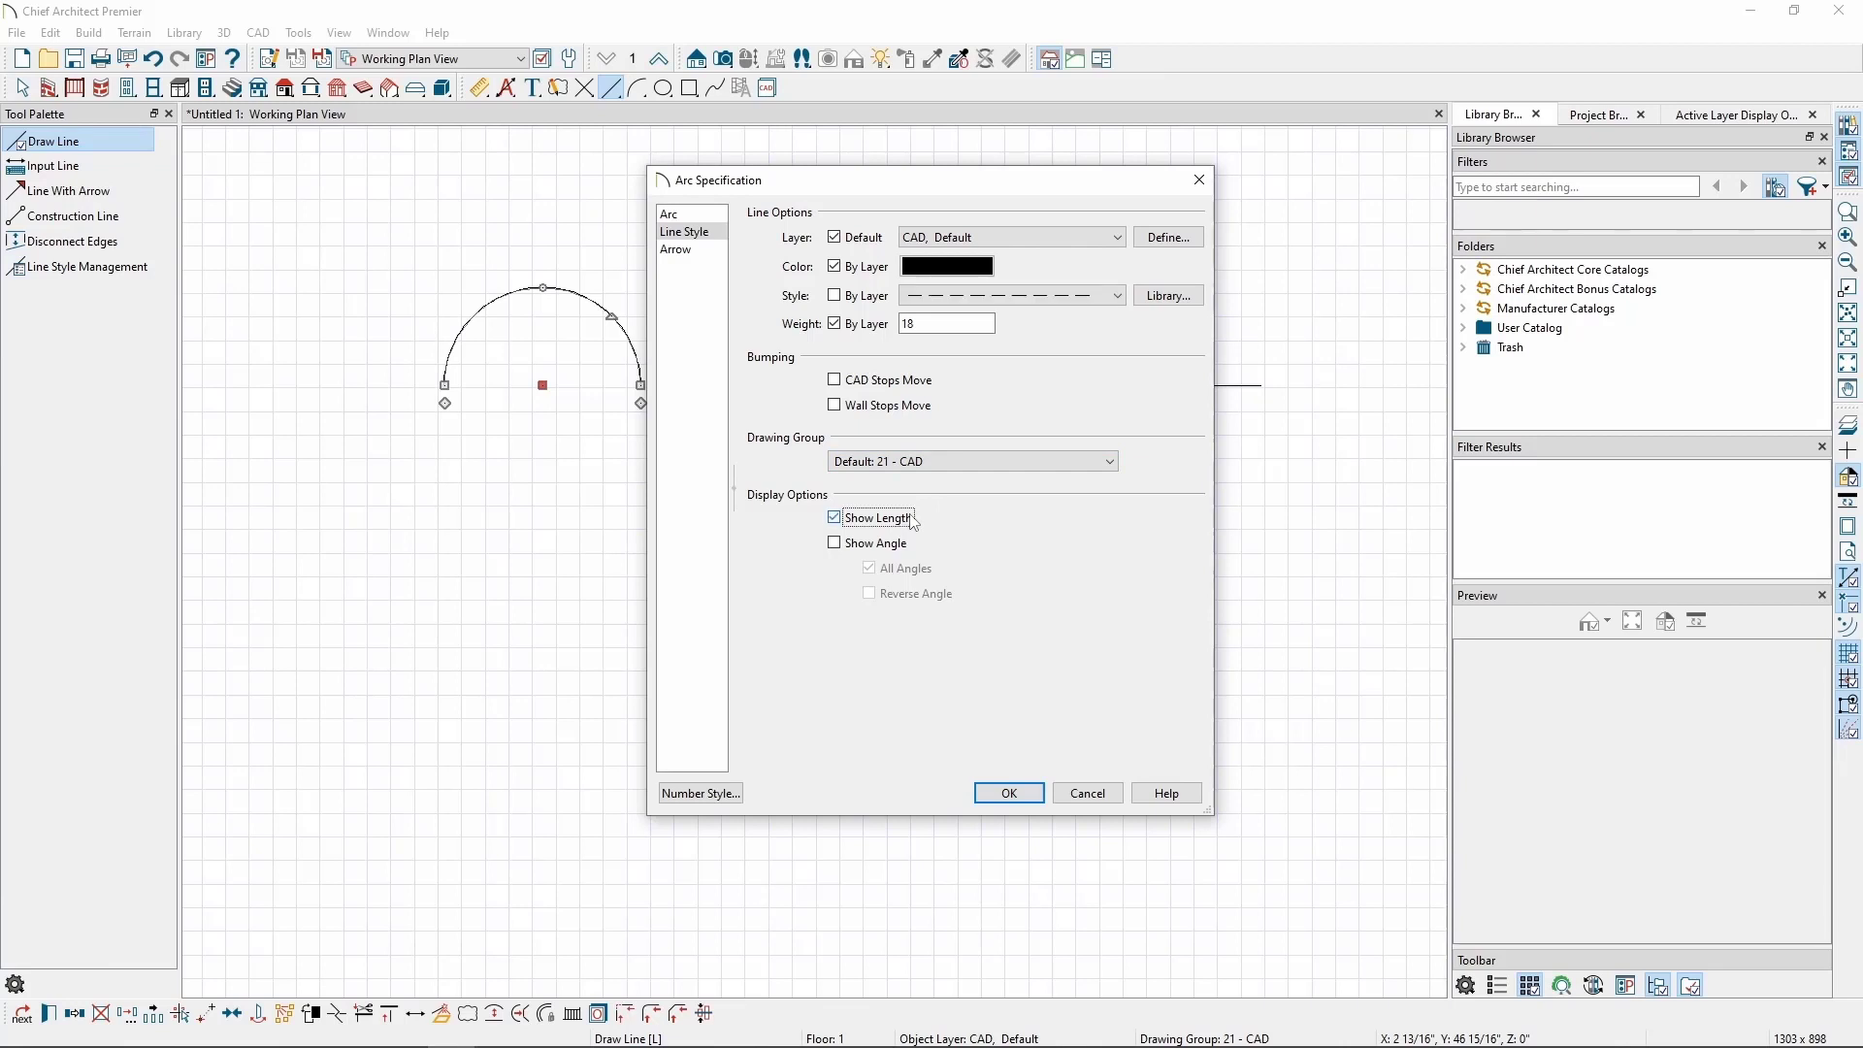
pyautogui.click(903, 546)
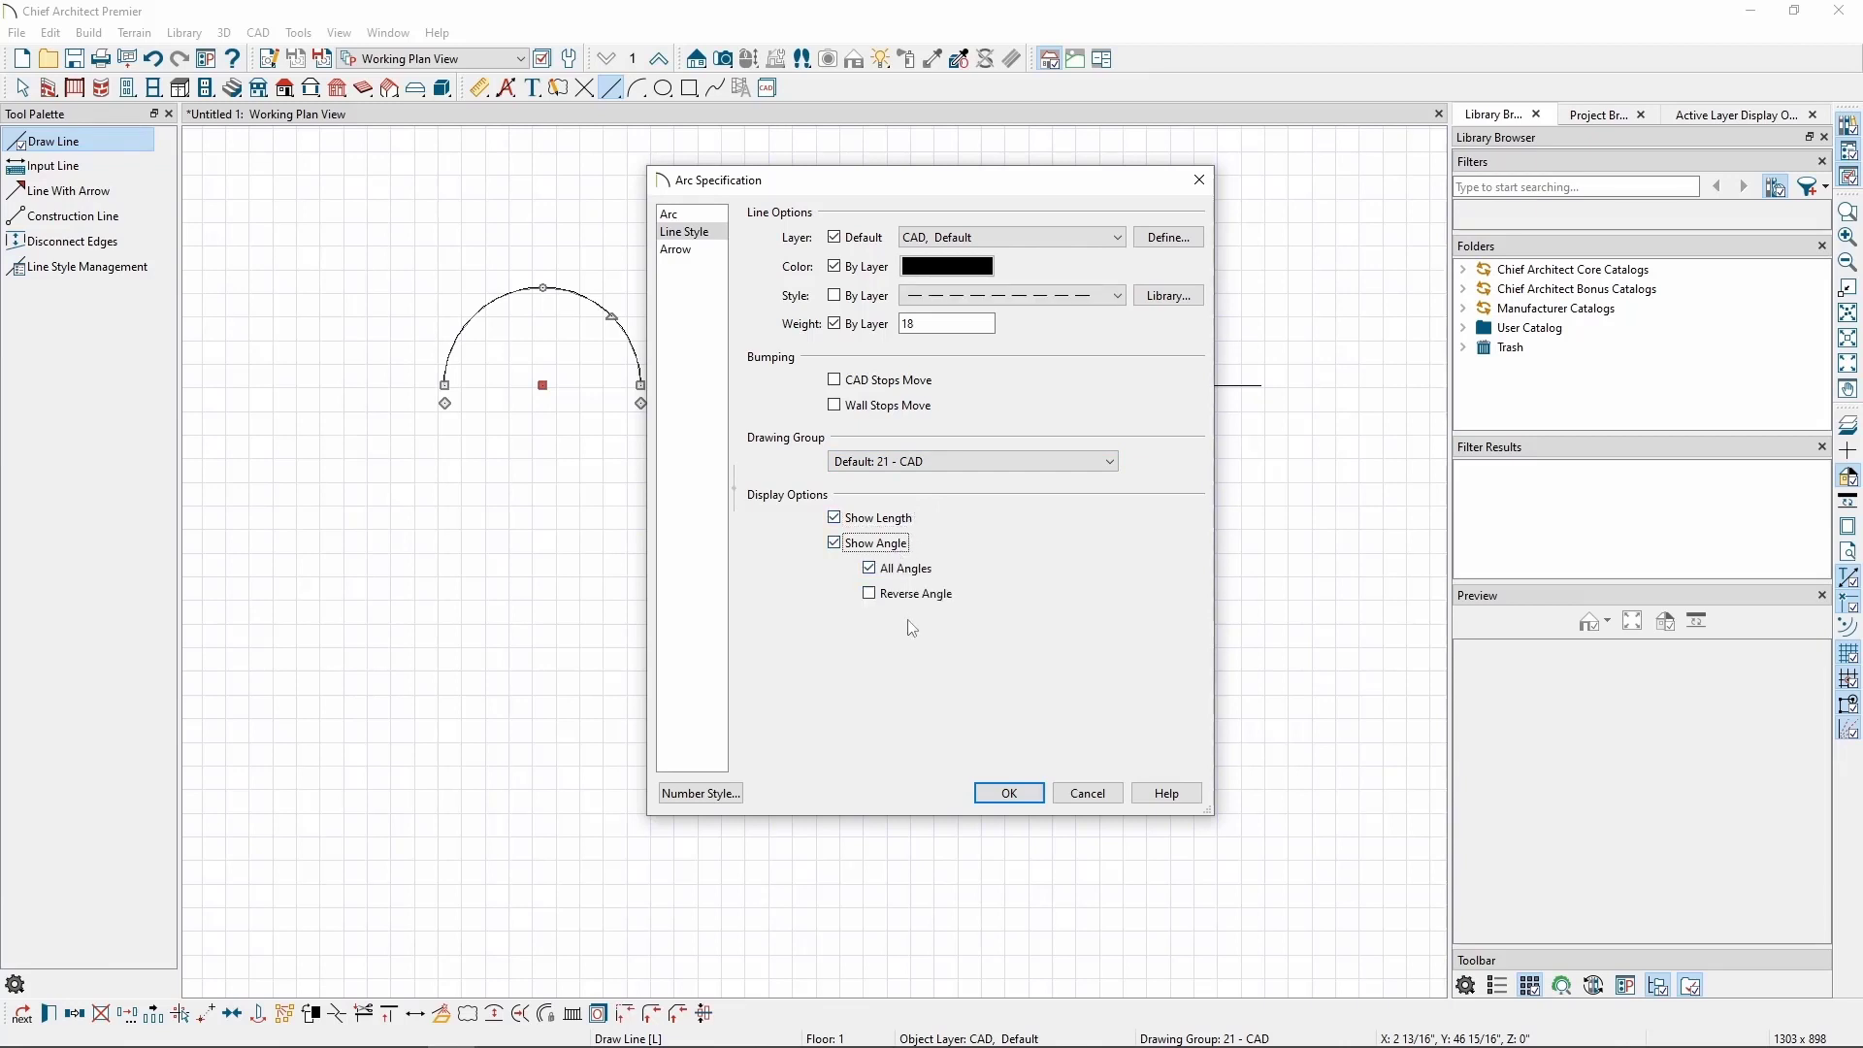
pyautogui.click(1009, 793)
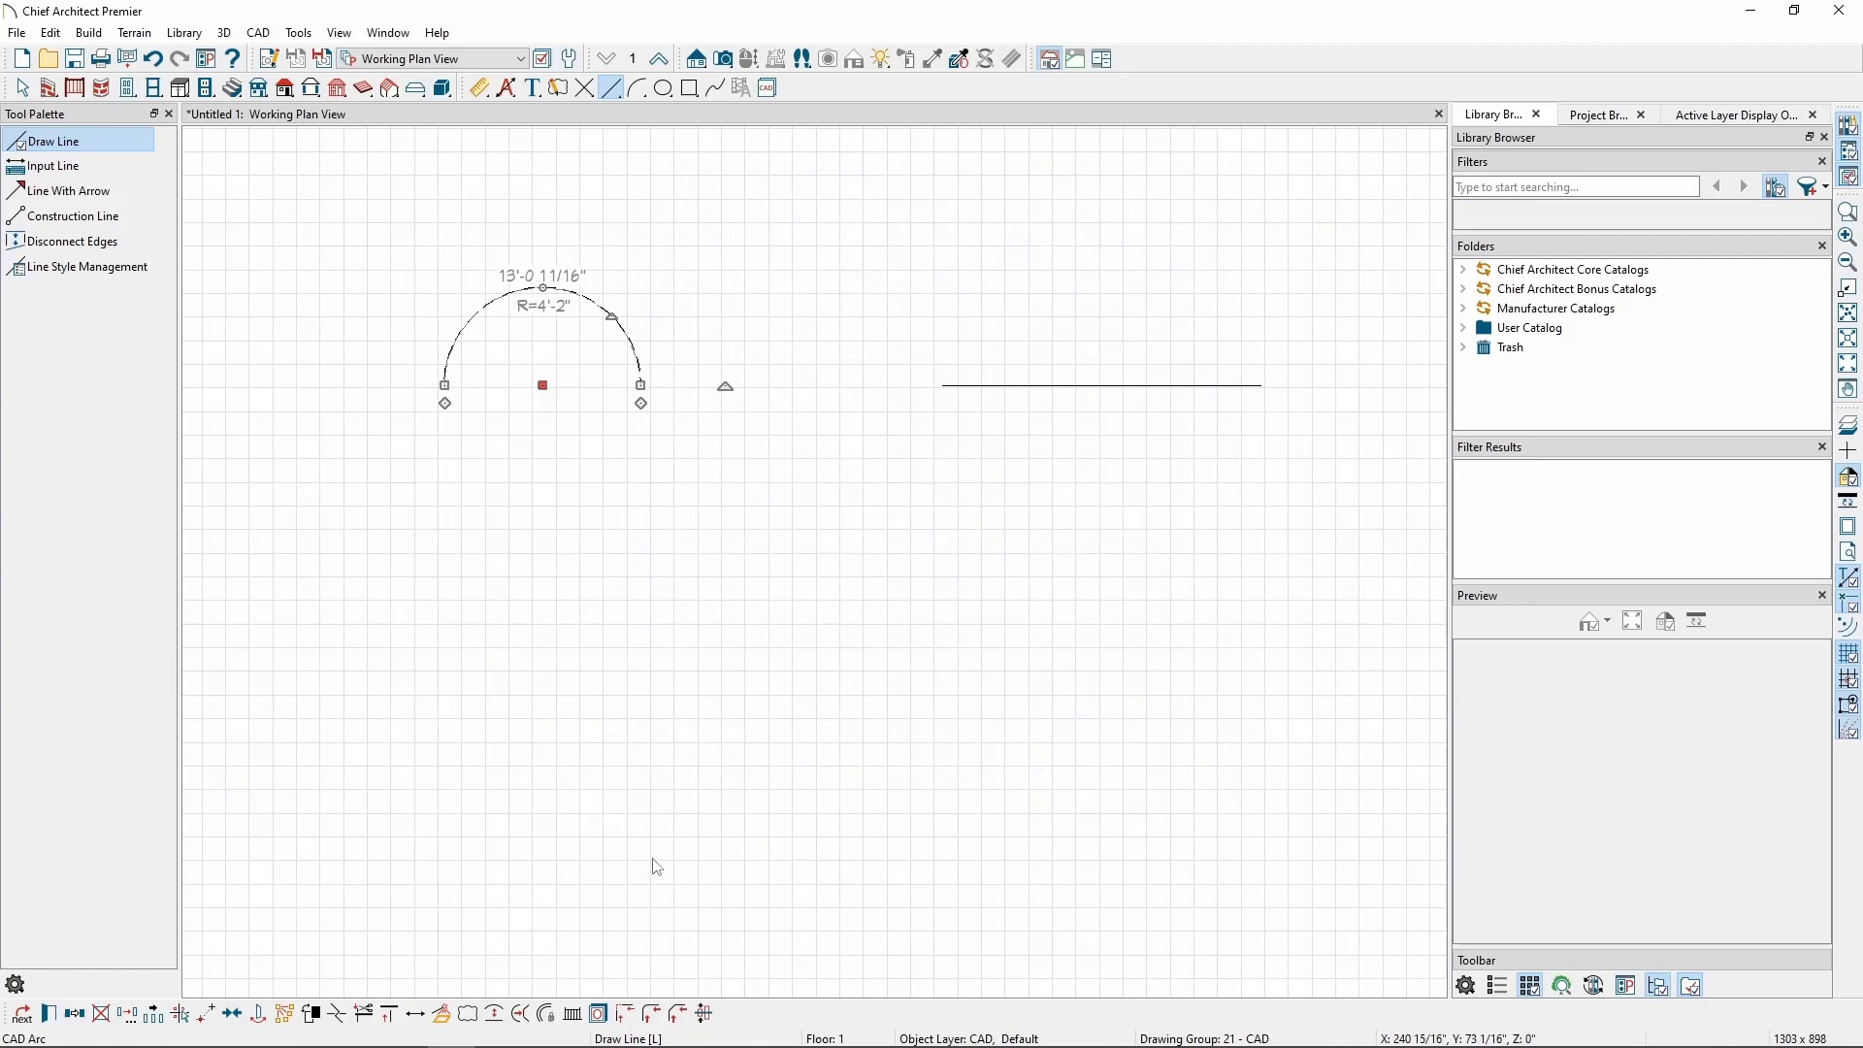
# - Include an arrow on the arc with a solid black arrowhead style, and deselect the arc
pyautogui.click(48, 1014)
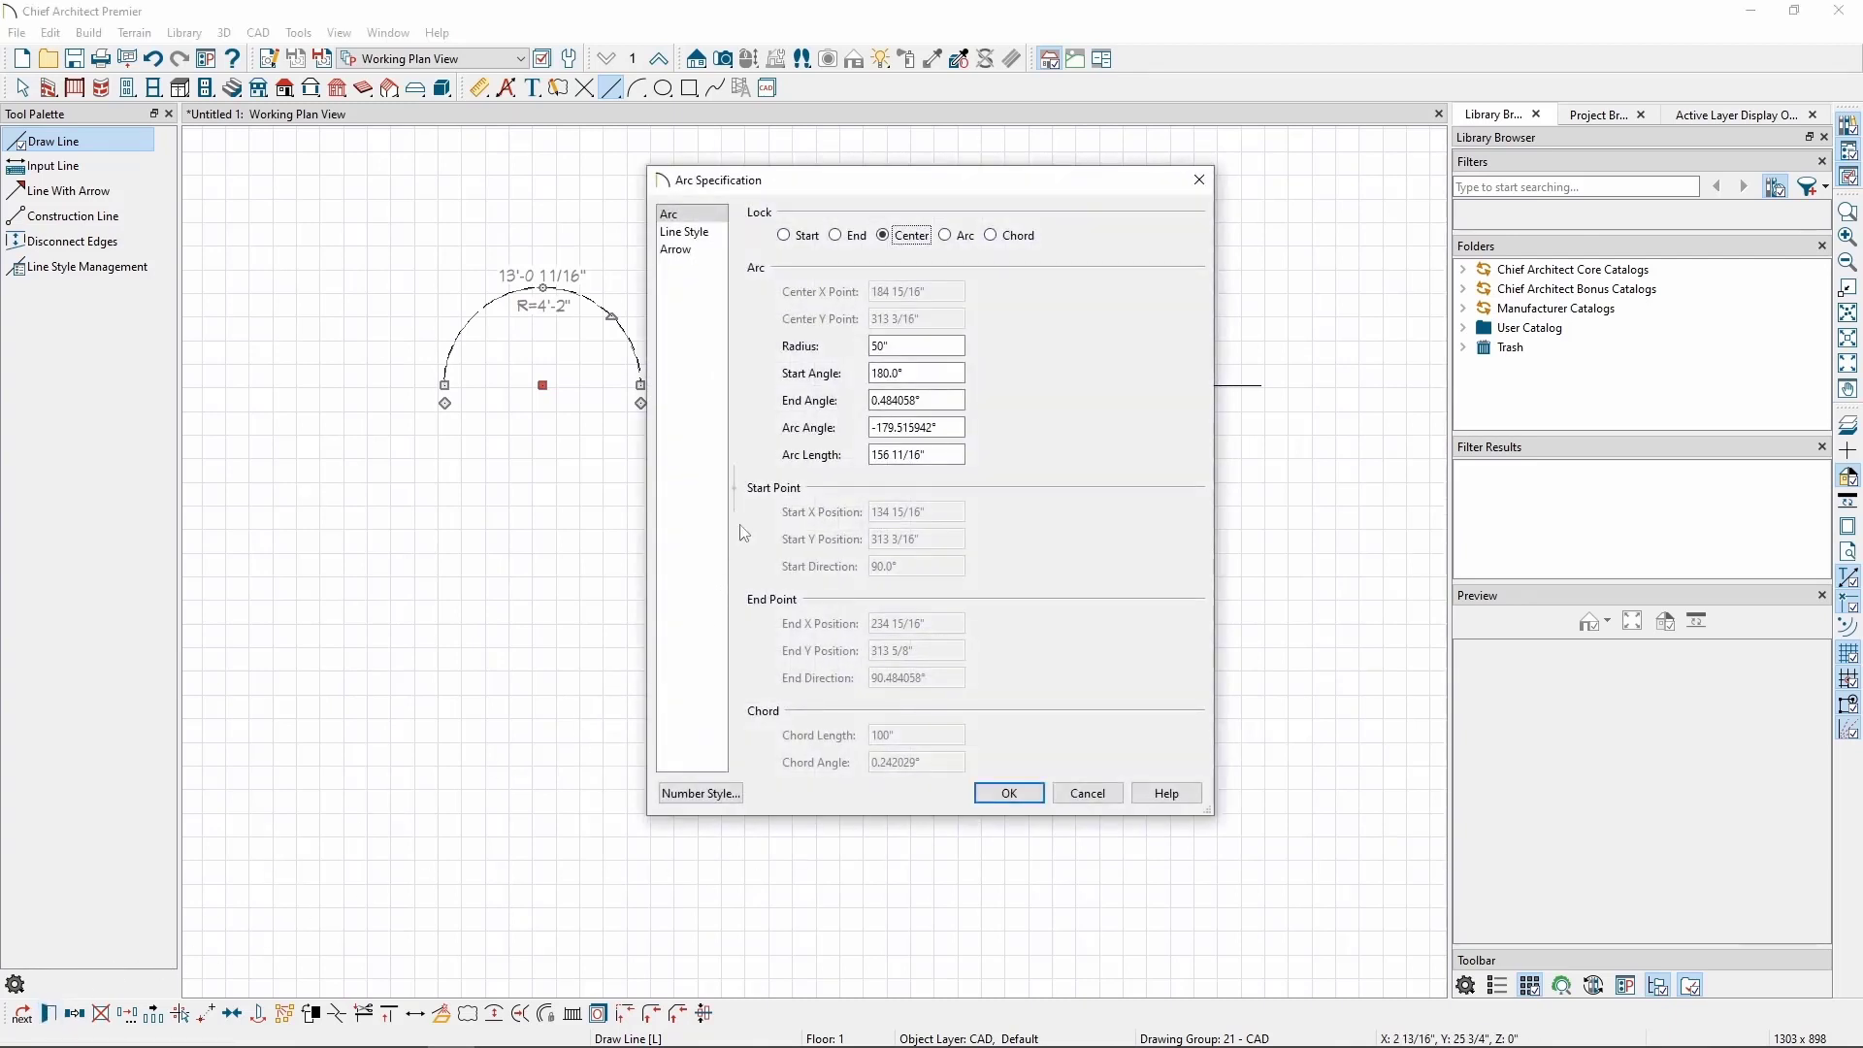
pyautogui.click(701, 252)
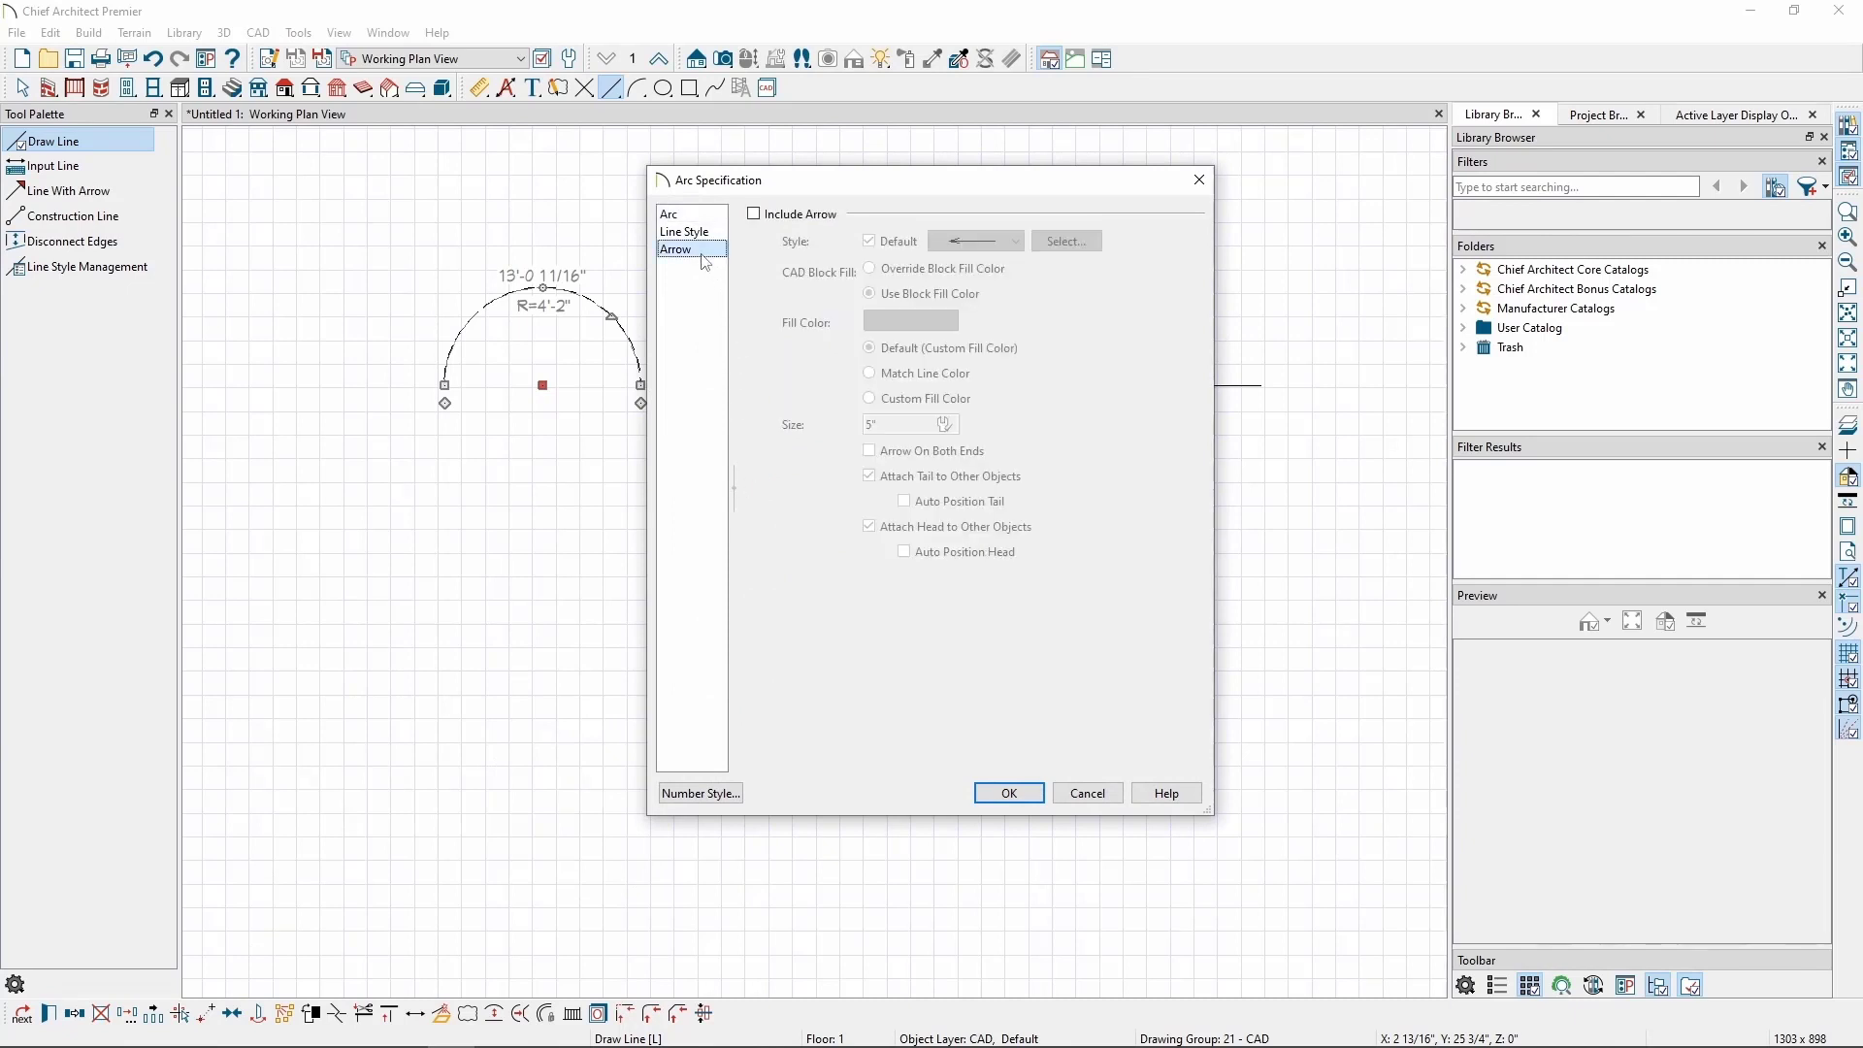
pyautogui.click(792, 215)
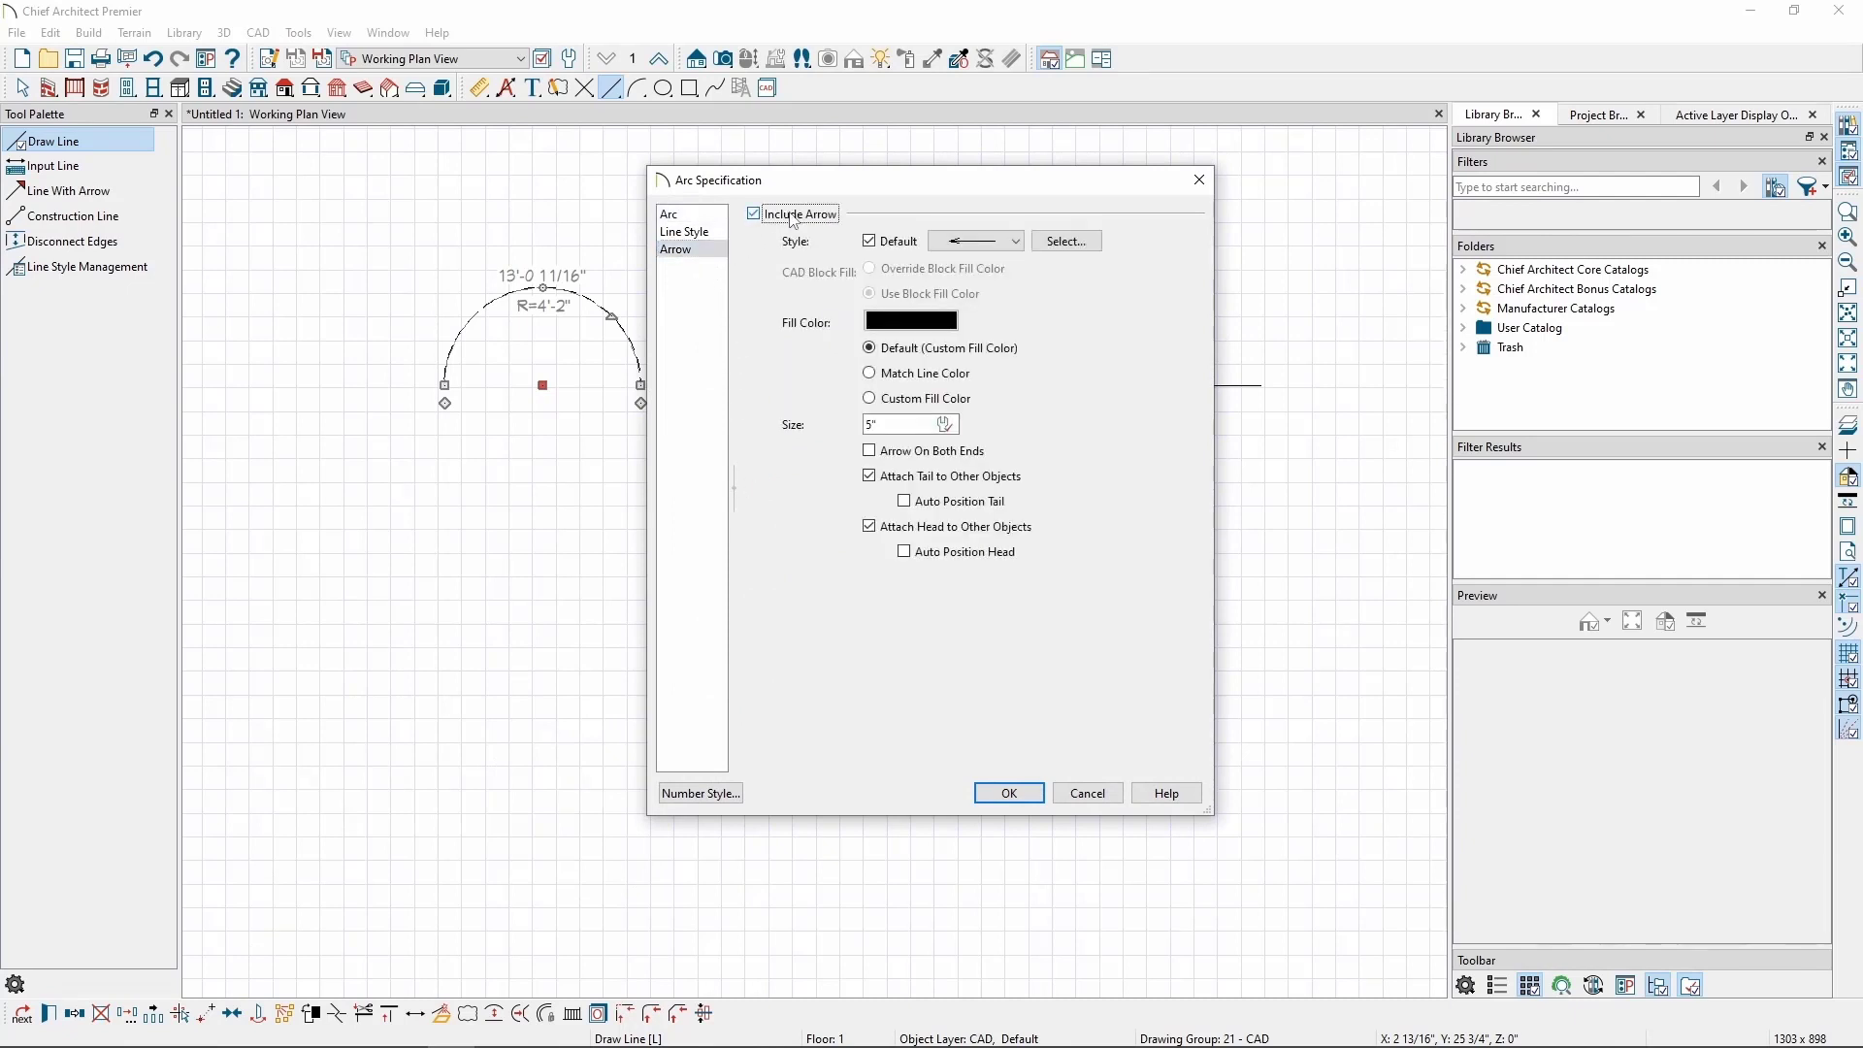
pyautogui.click(1016, 243)
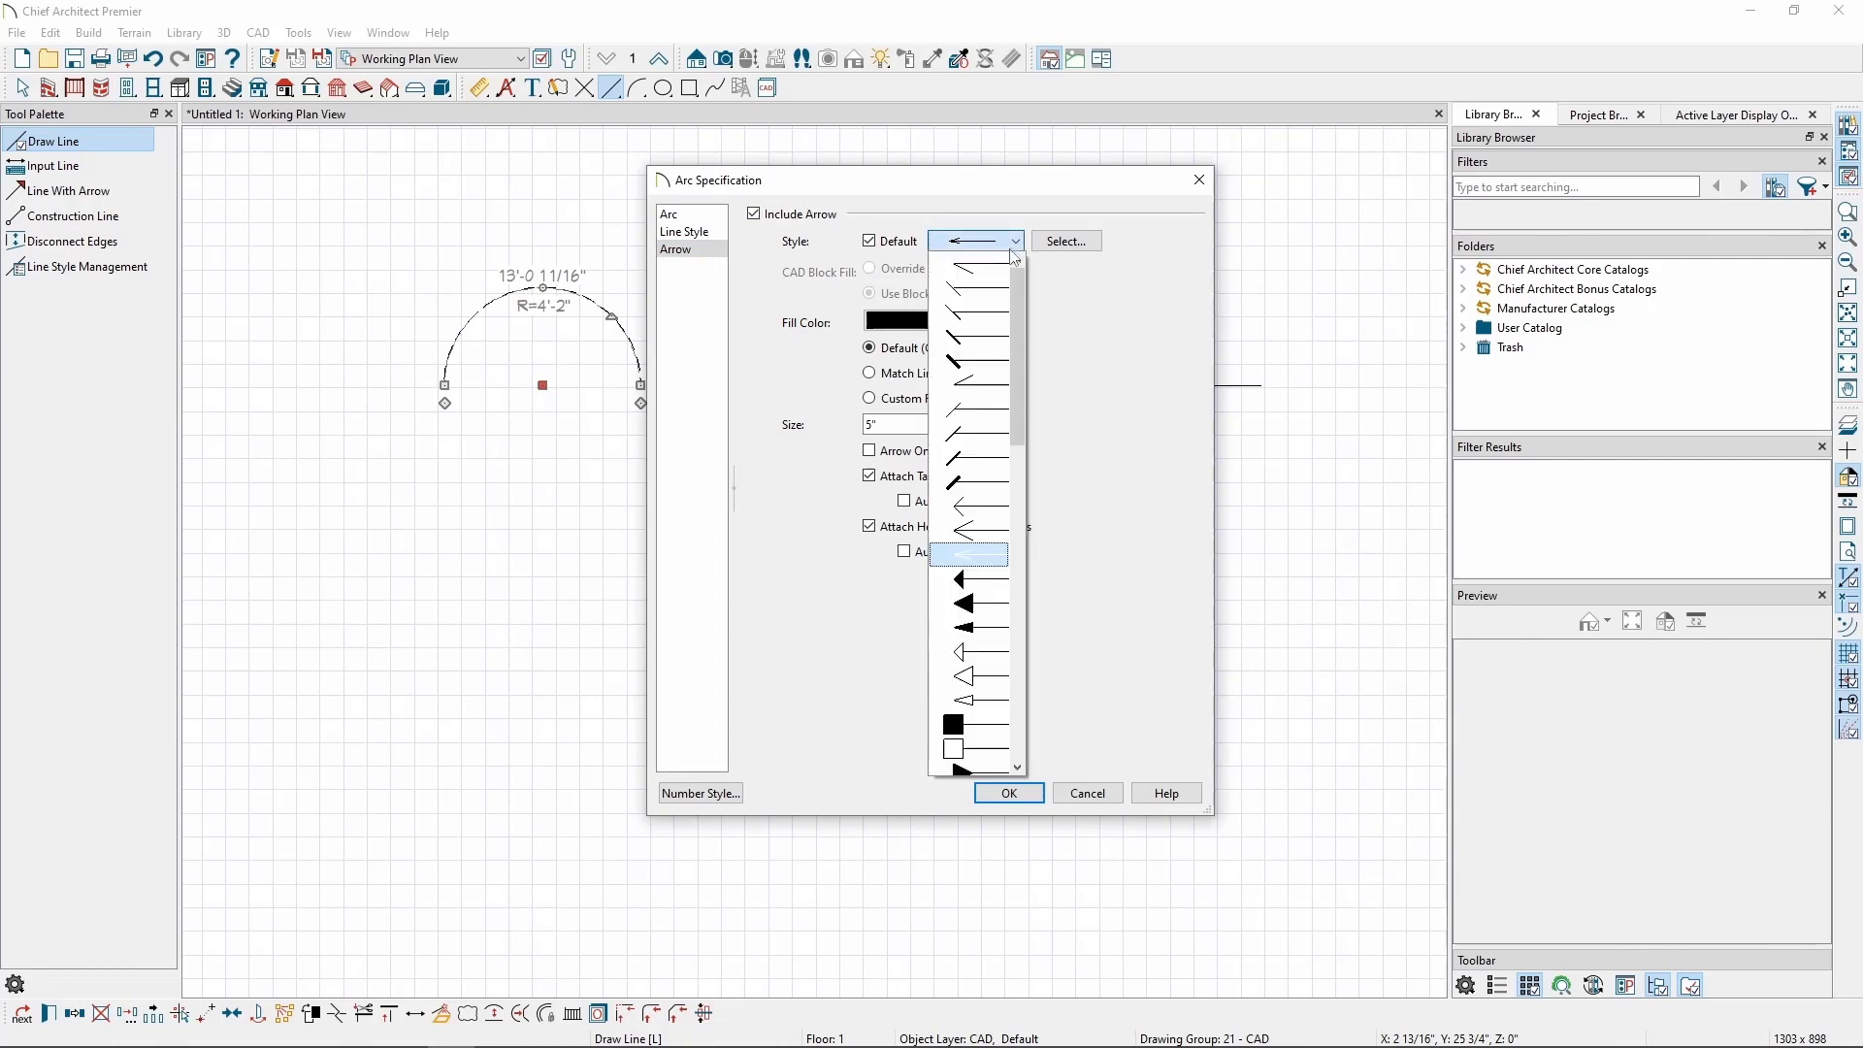
pyautogui.click(957, 581)
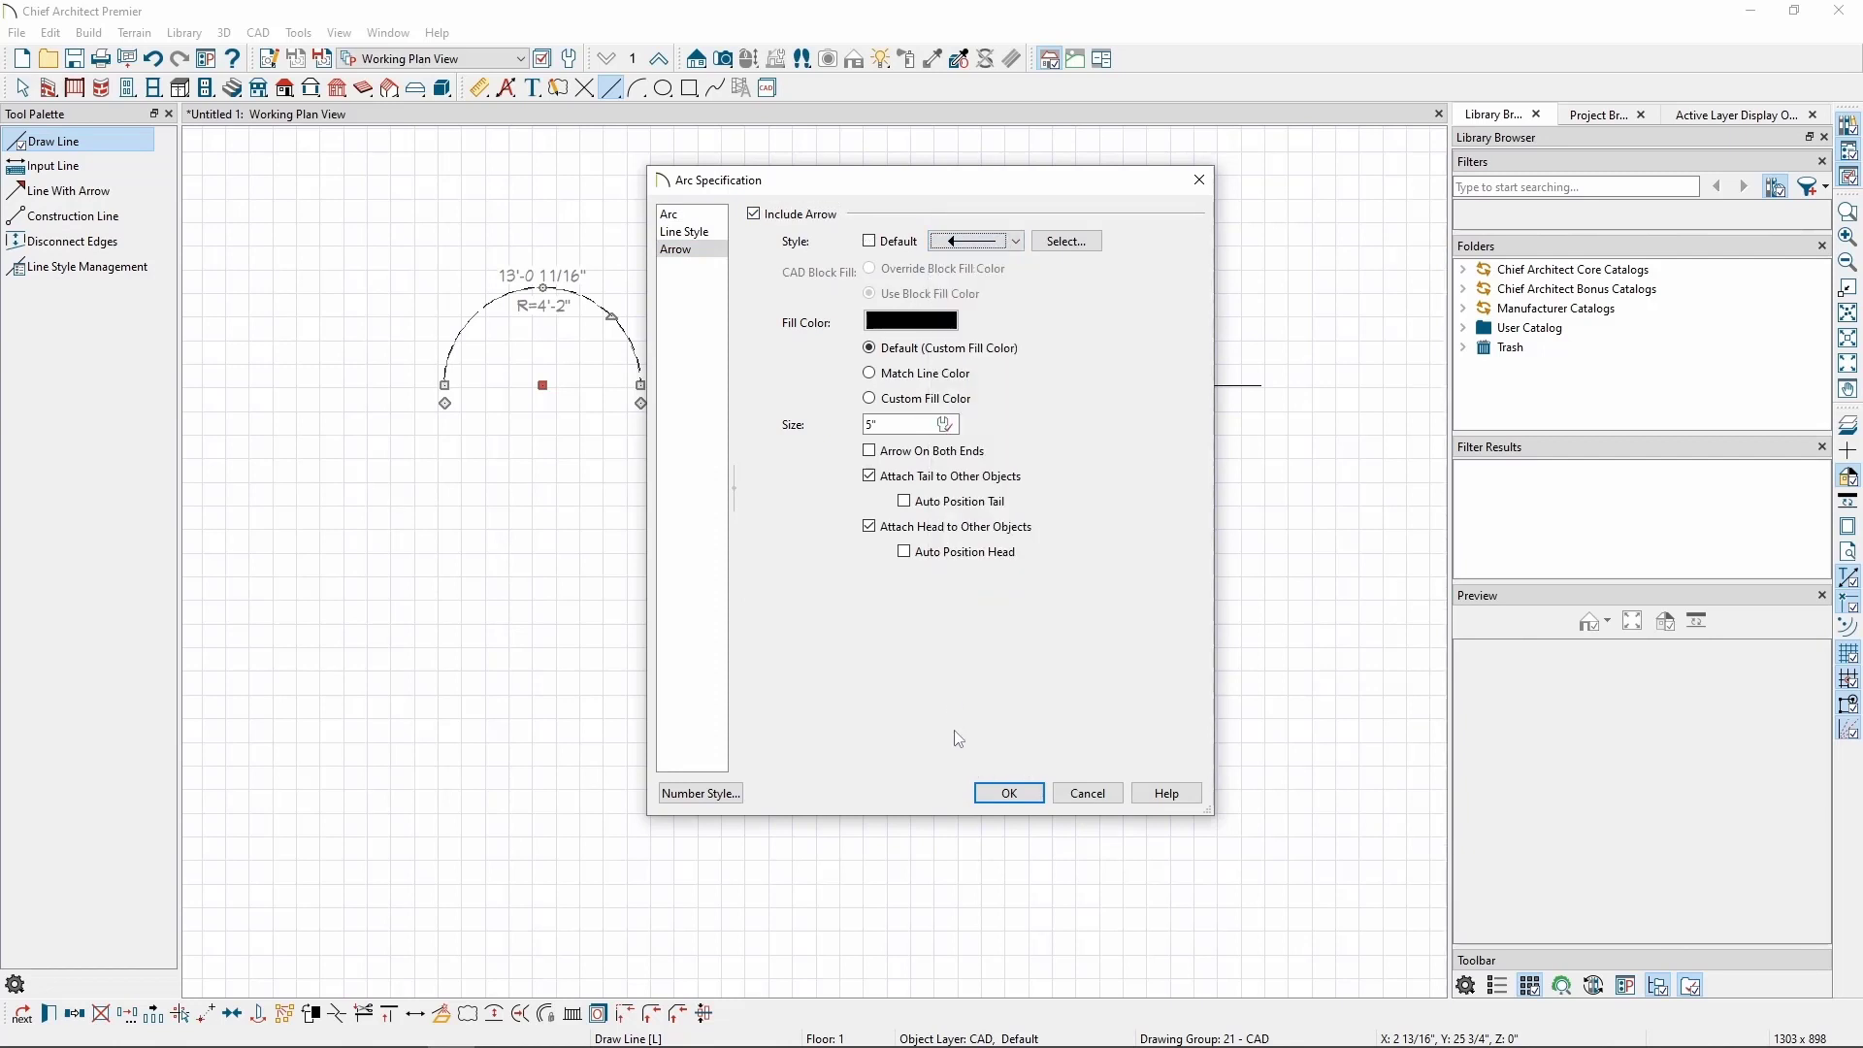
pyautogui.click(1004, 791)
pyautogui.press('Escape')
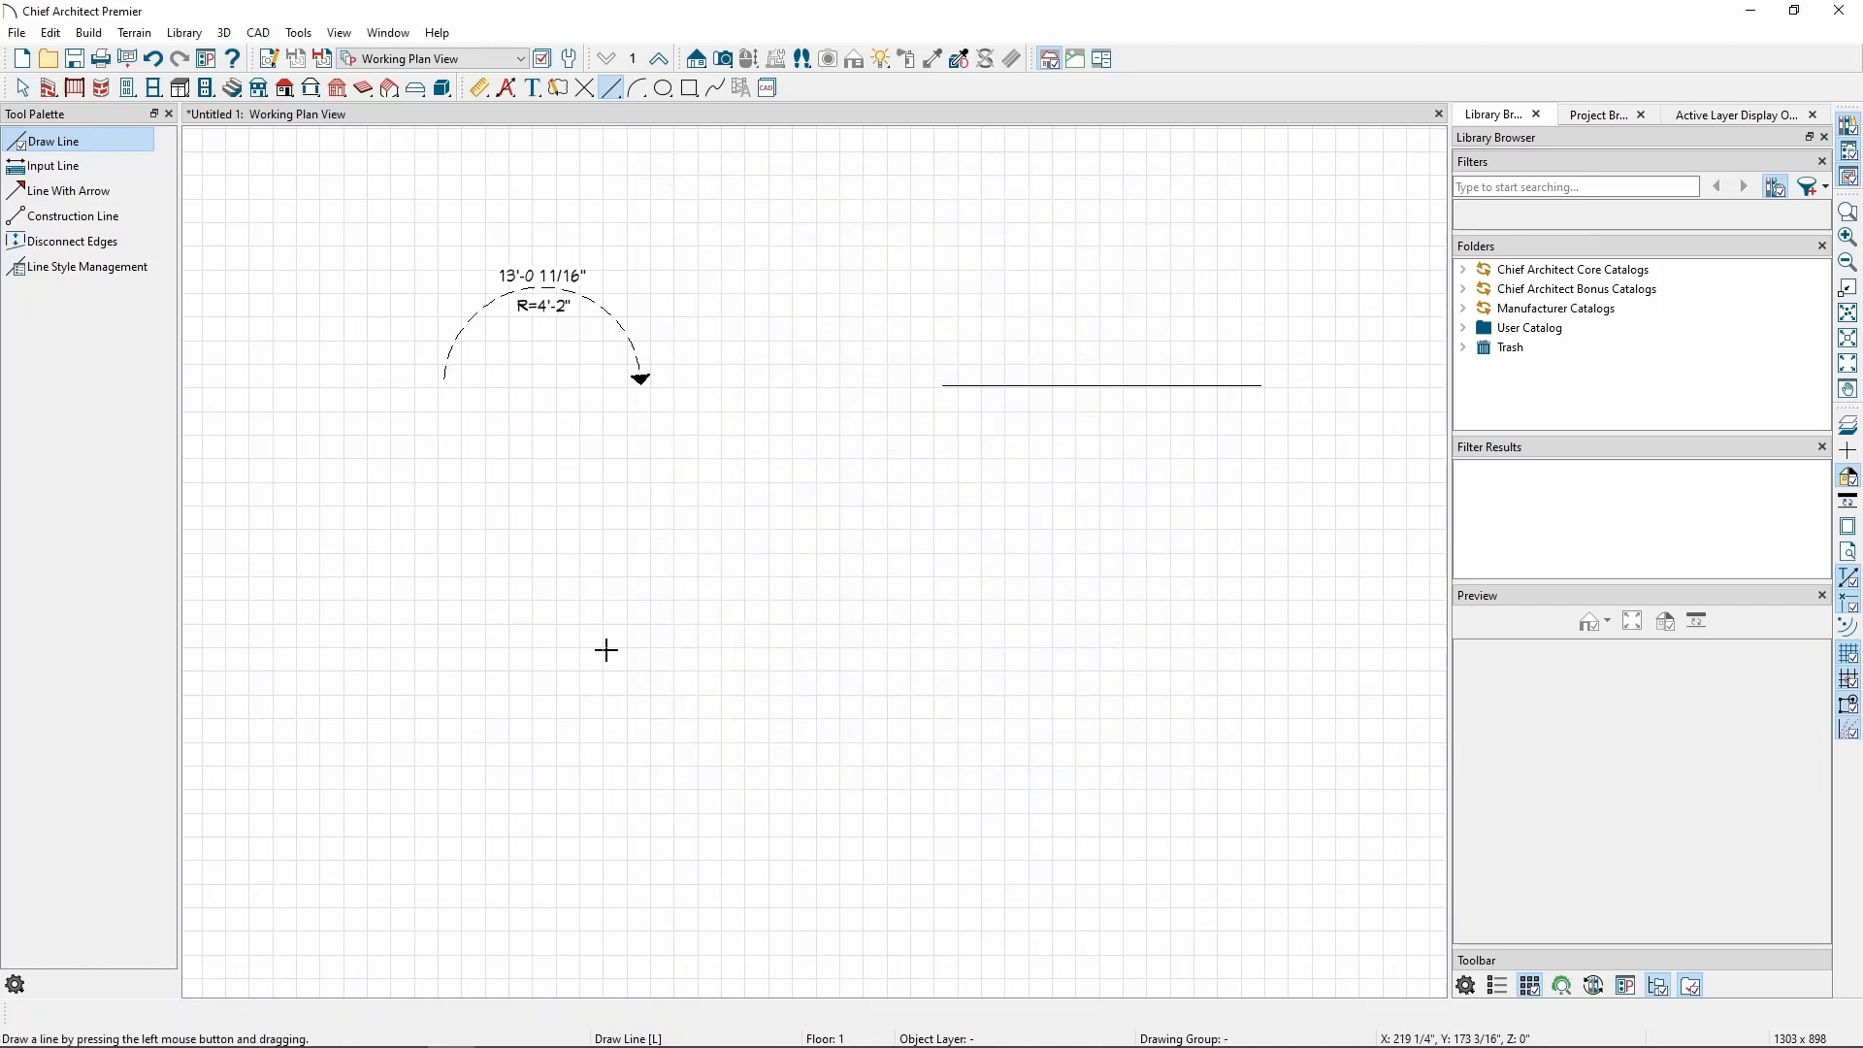
# - Undo the arc's arrow and its line style and display changes
pyautogui.press('space')
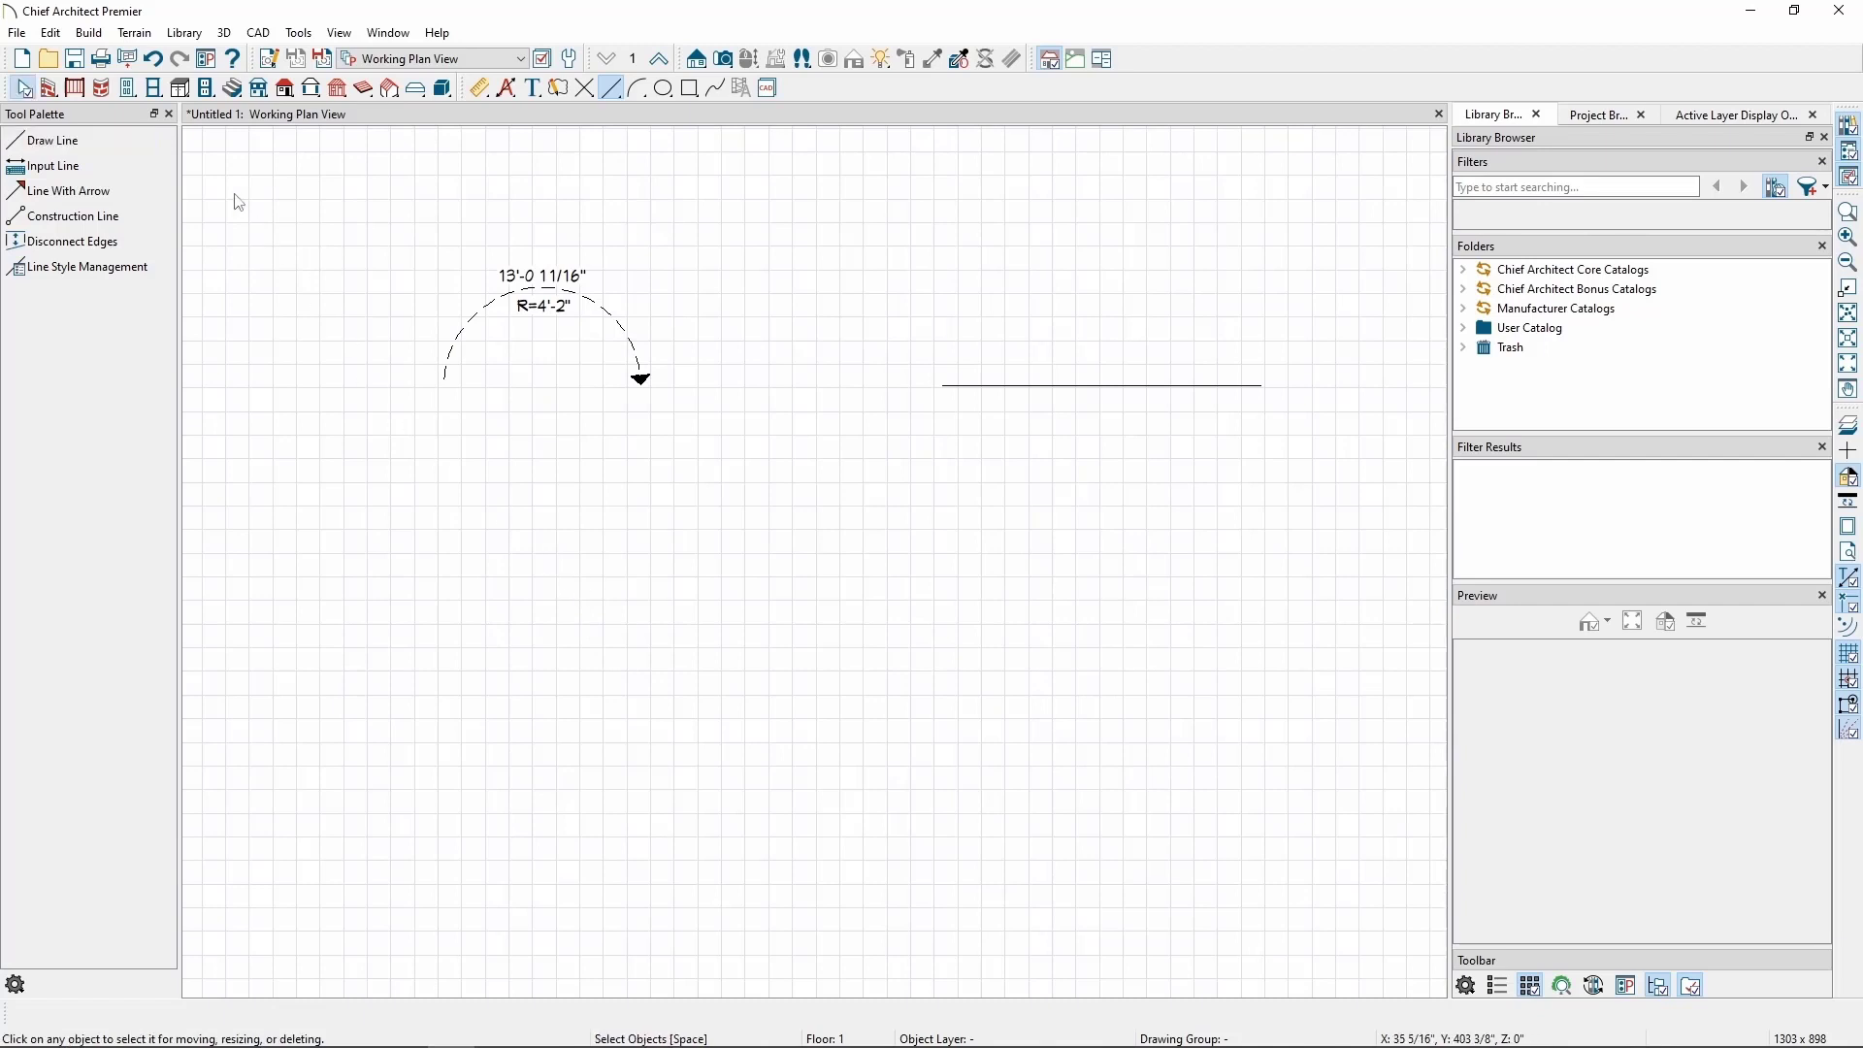
pyautogui.click(154, 60)
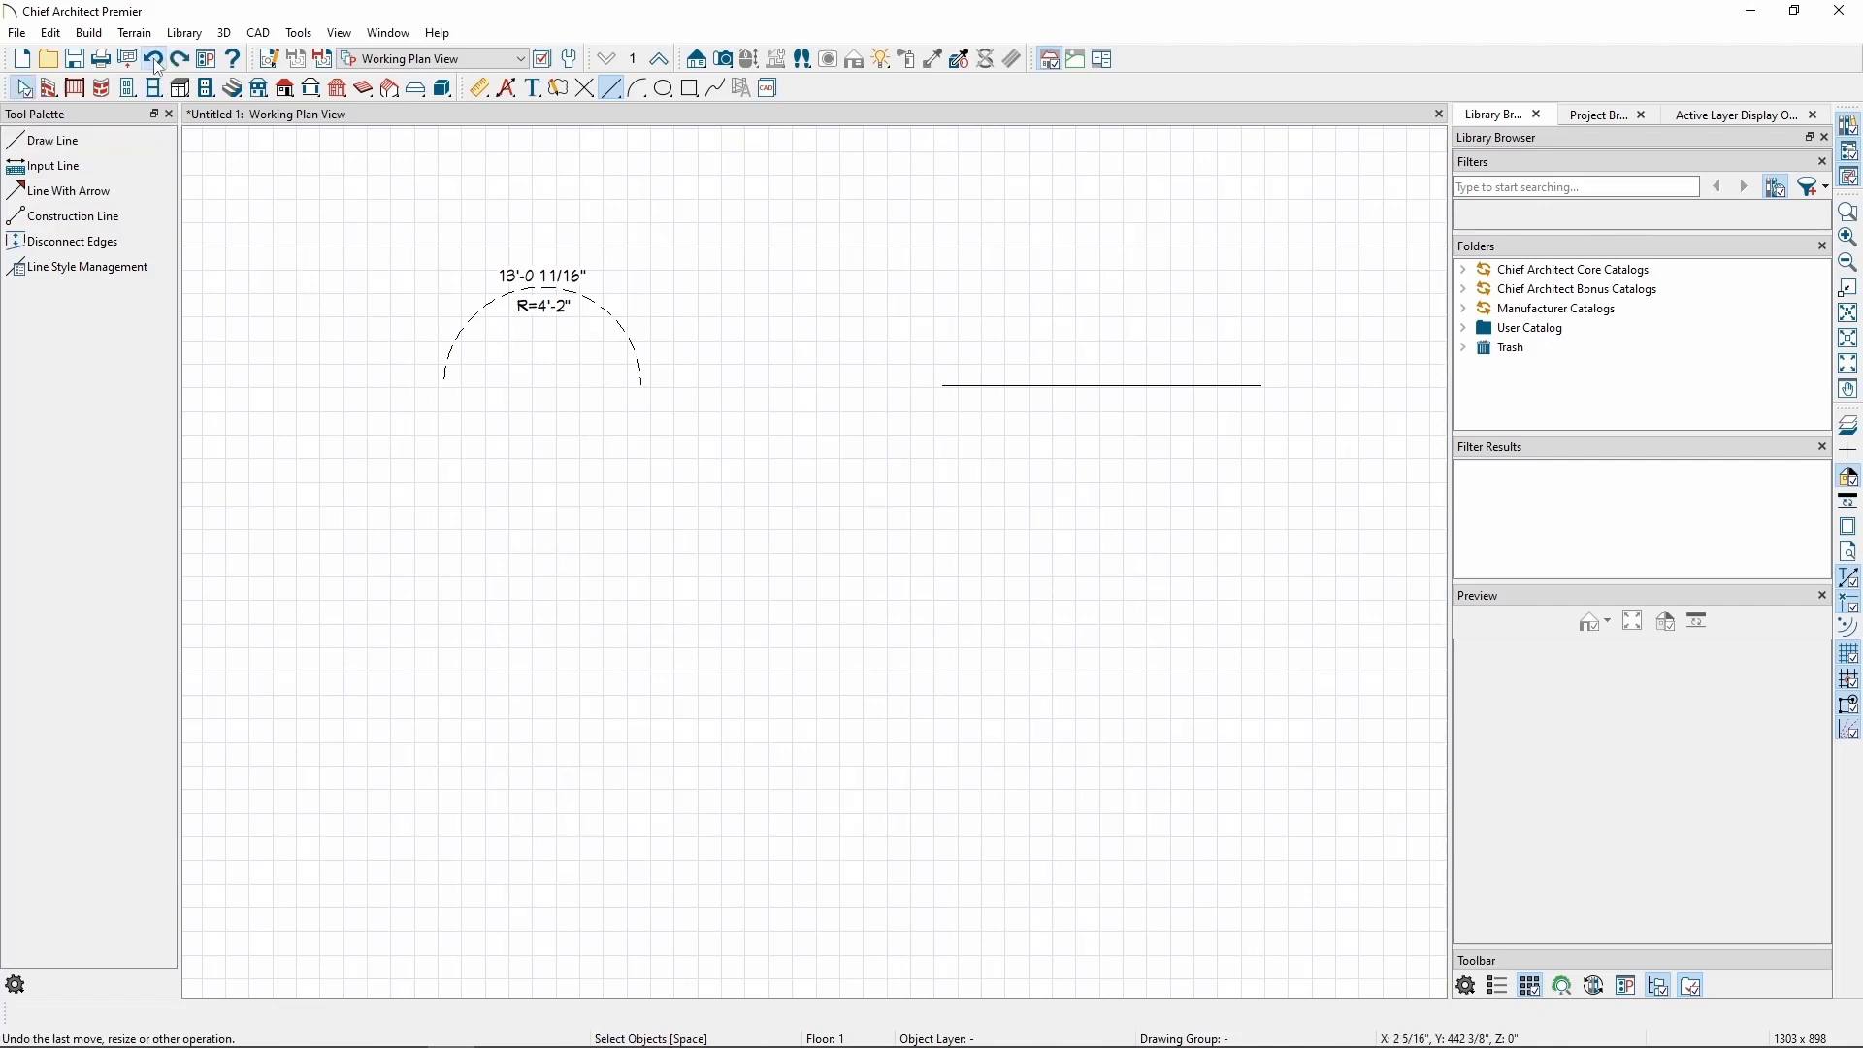
pyautogui.click(155, 66)
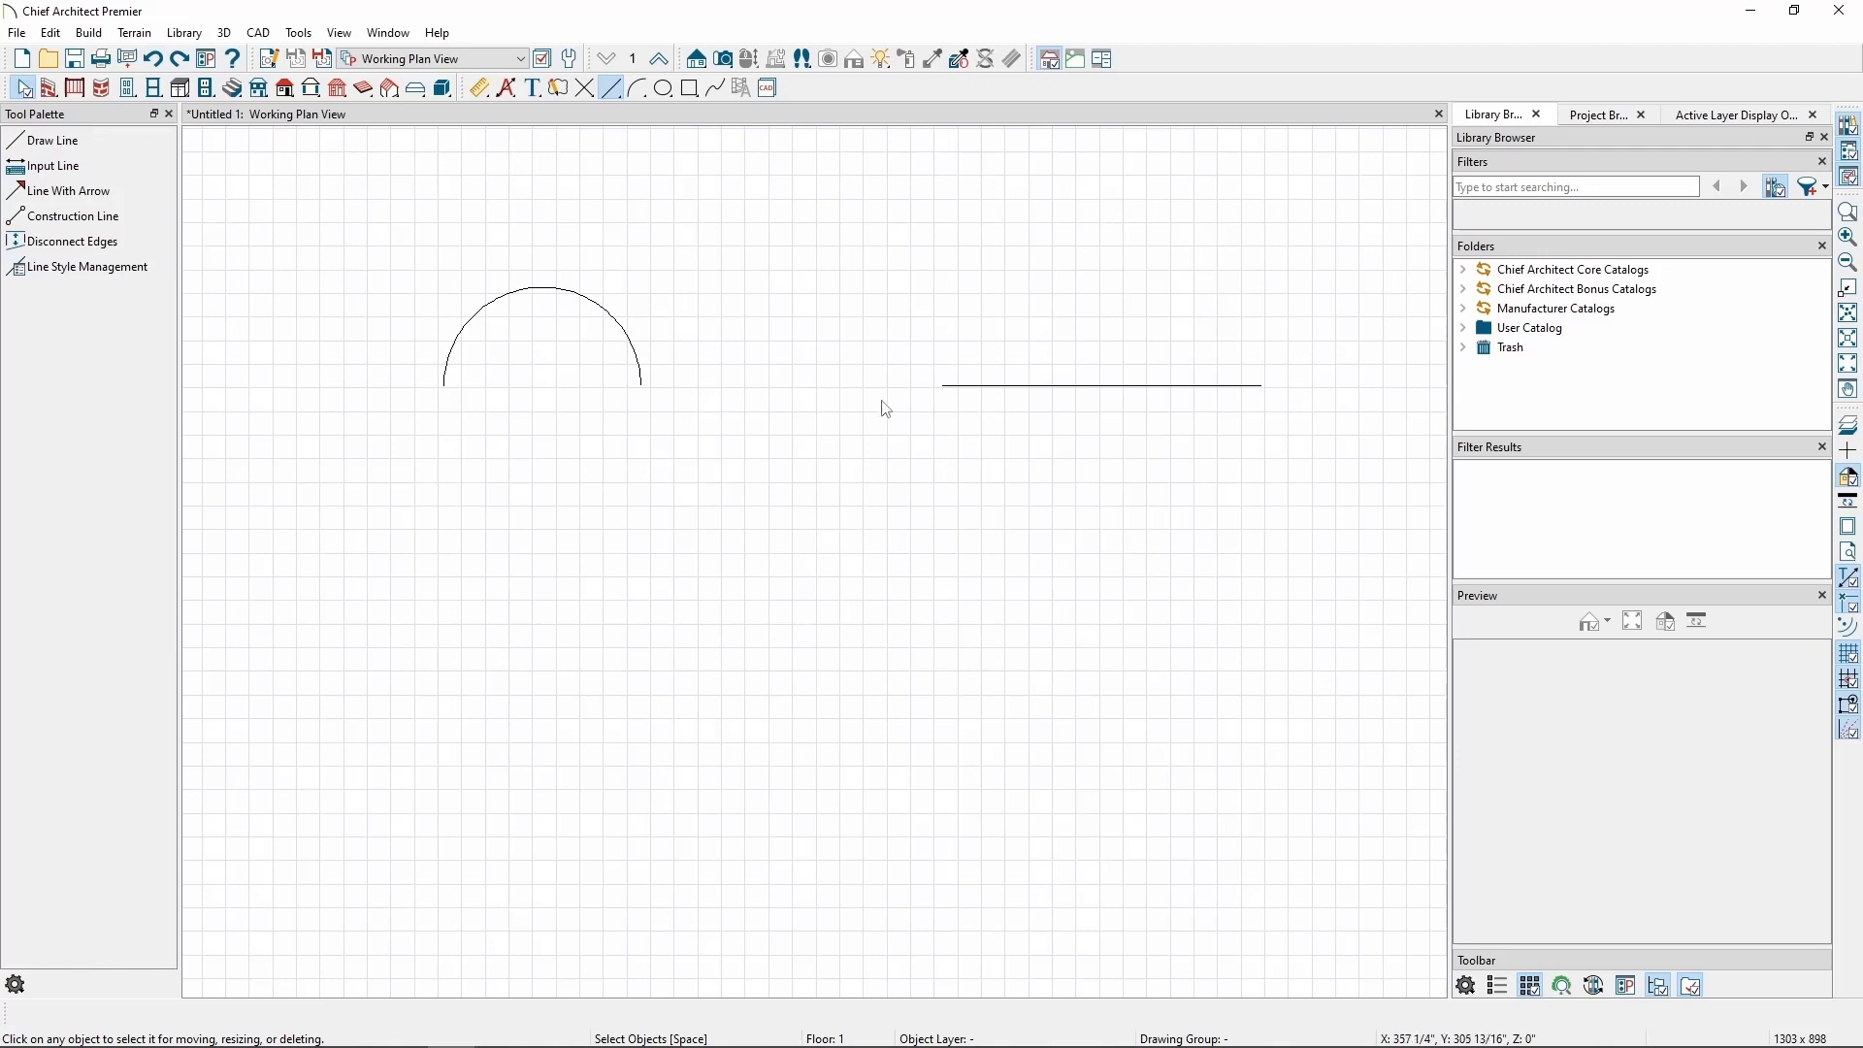
# - Select the semicircular arc and break it at a point on its upper-left part
pyautogui.click(636, 350)
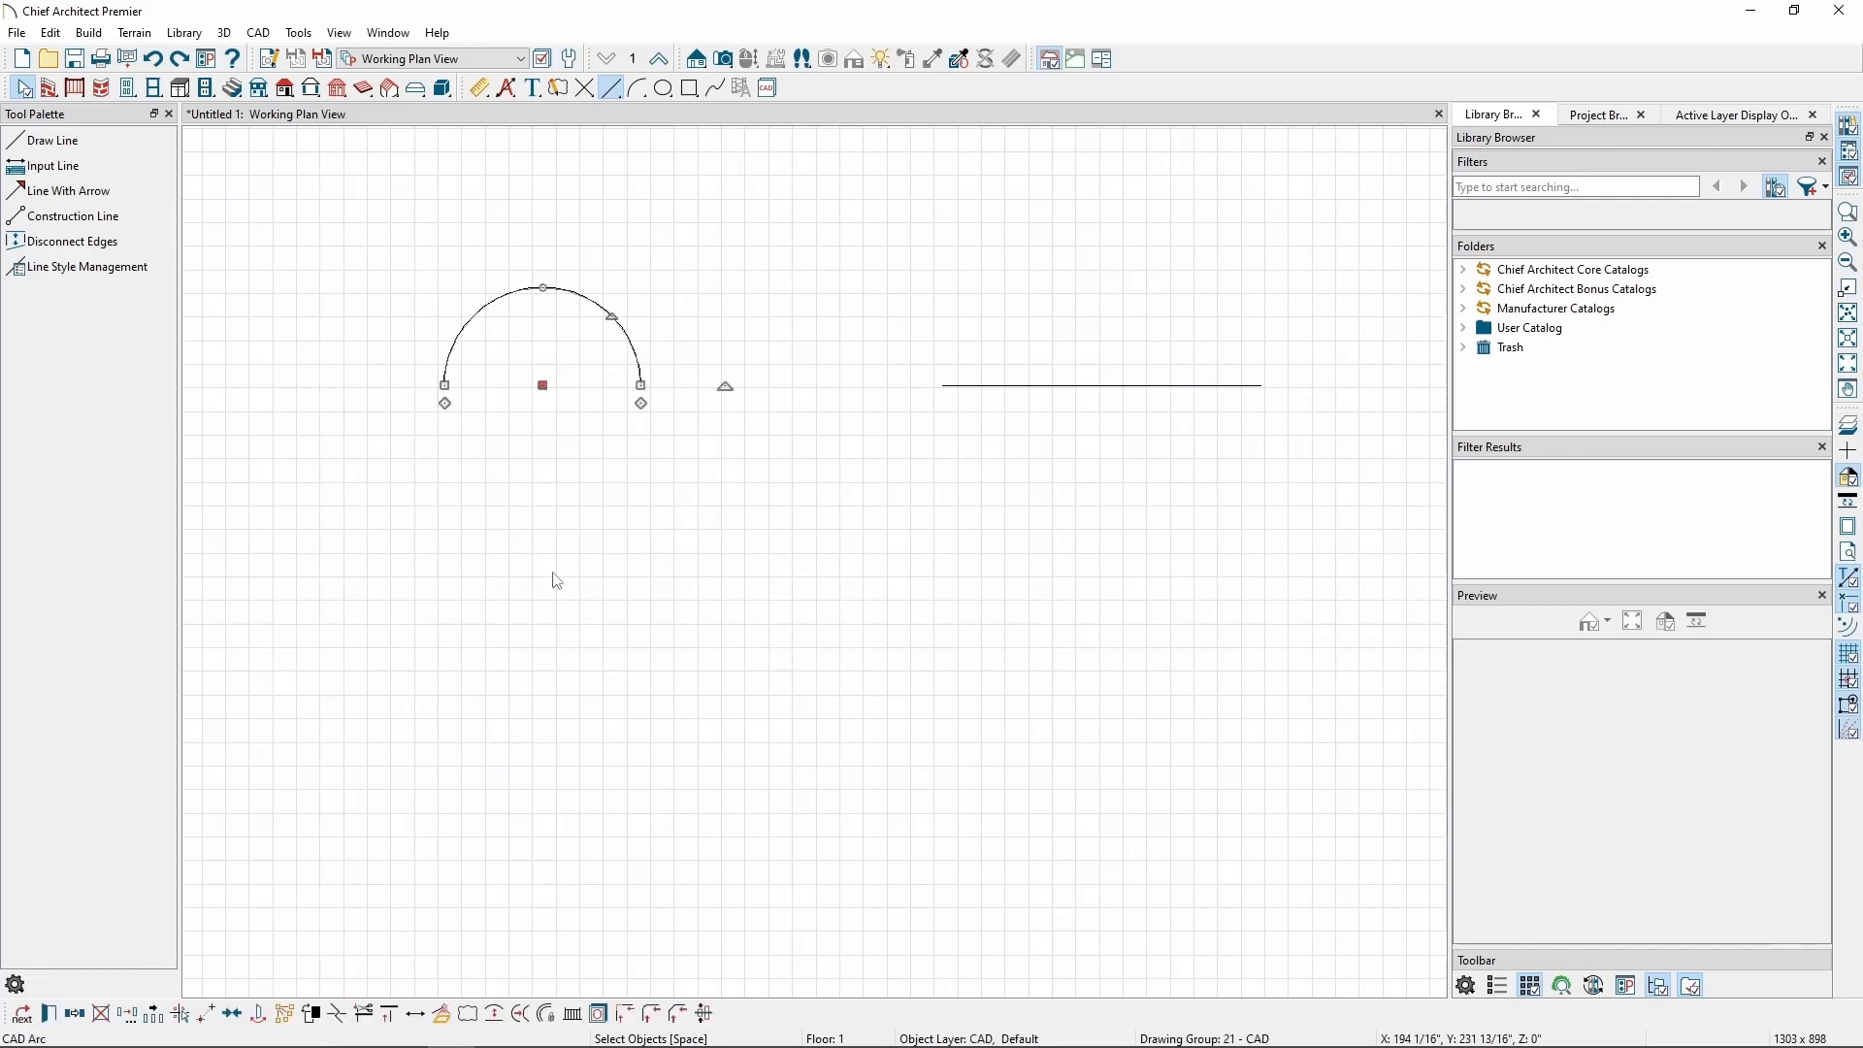
pyautogui.click(339, 1015)
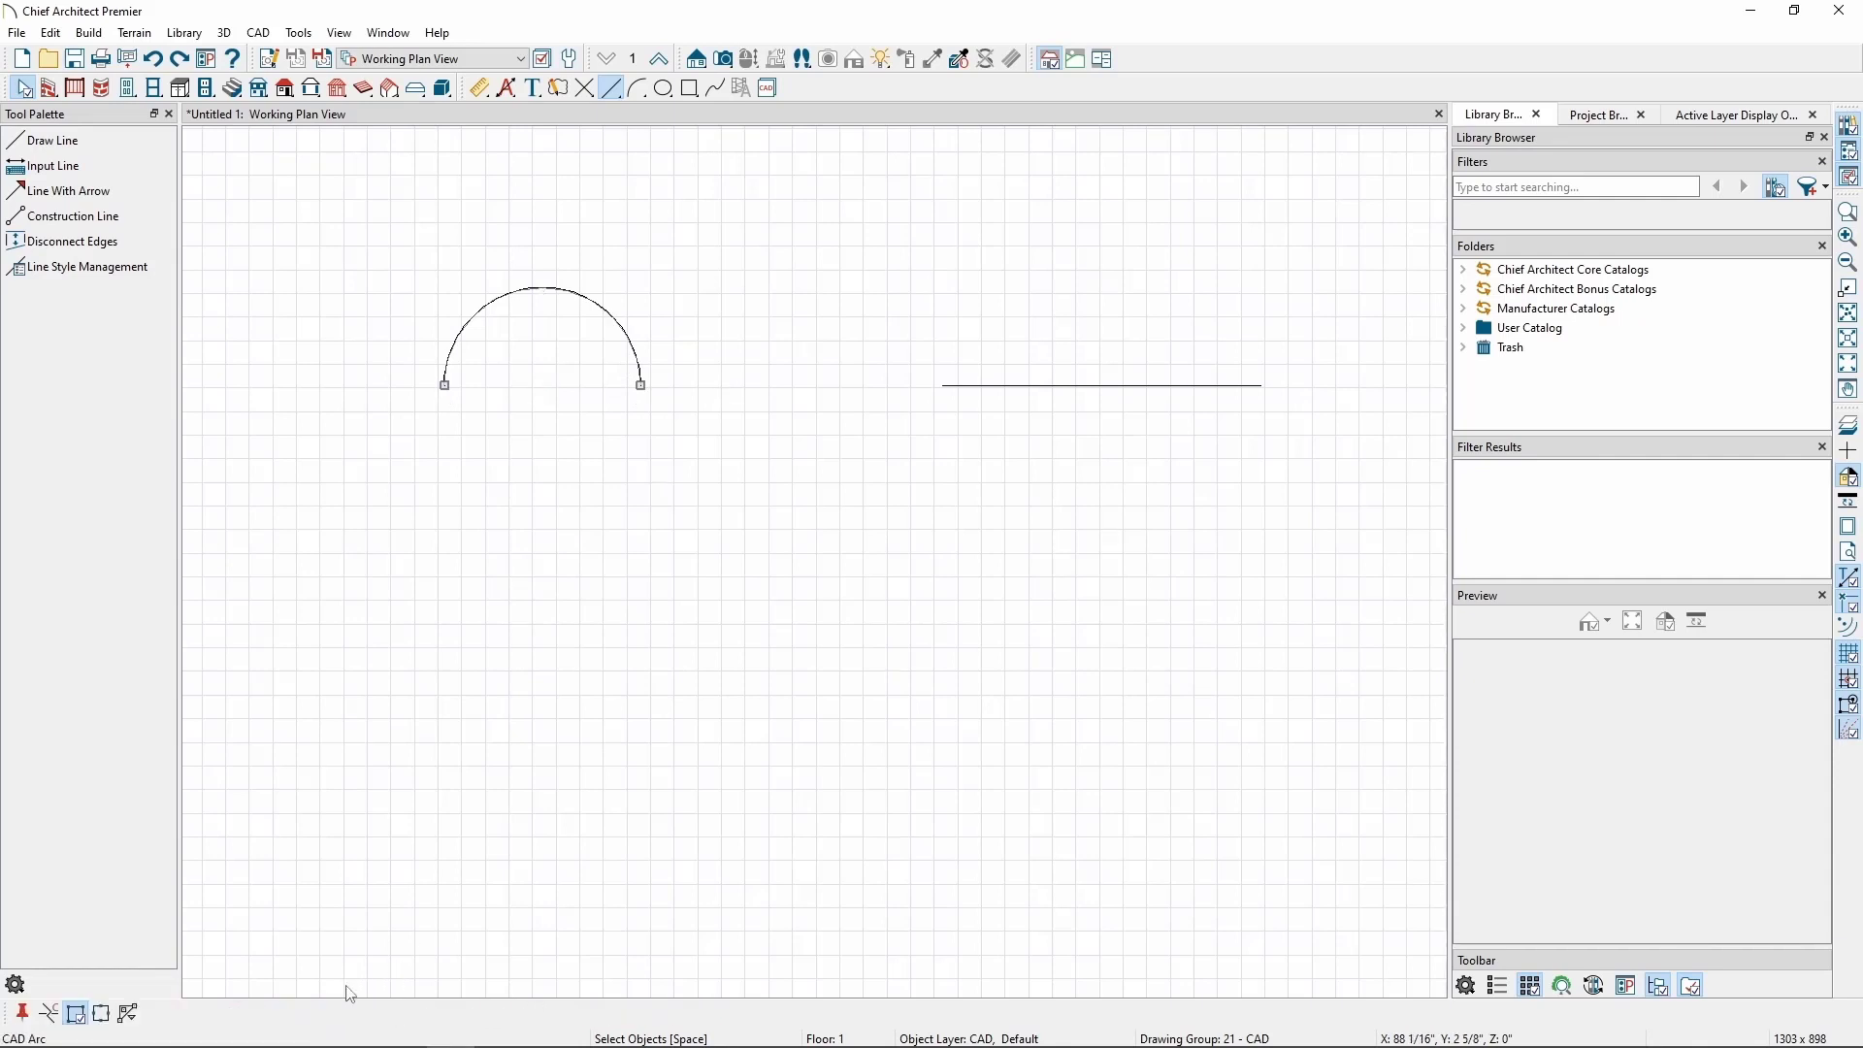
pyautogui.click(492, 306)
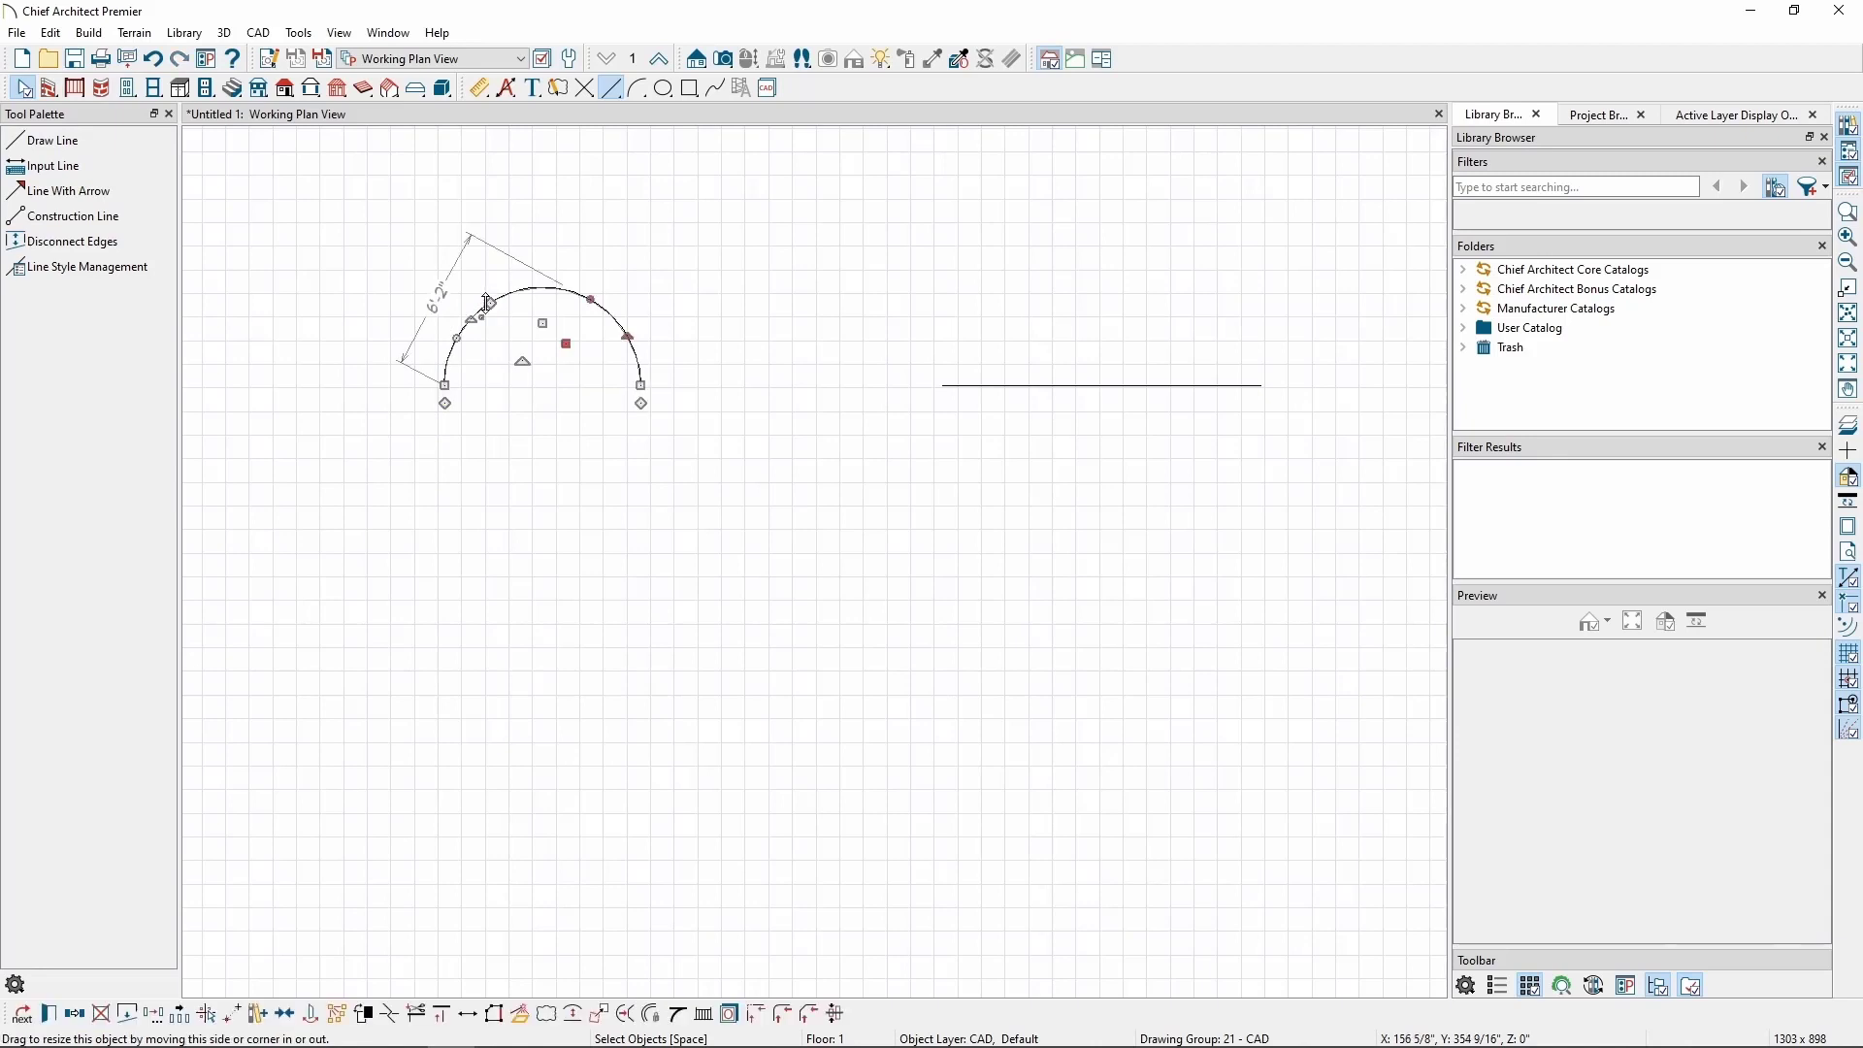
# - Reshape the broken arc by moving its left end onto its right end to close it into a circle, and deselect it
pyautogui.scroll(2, 471, 371)
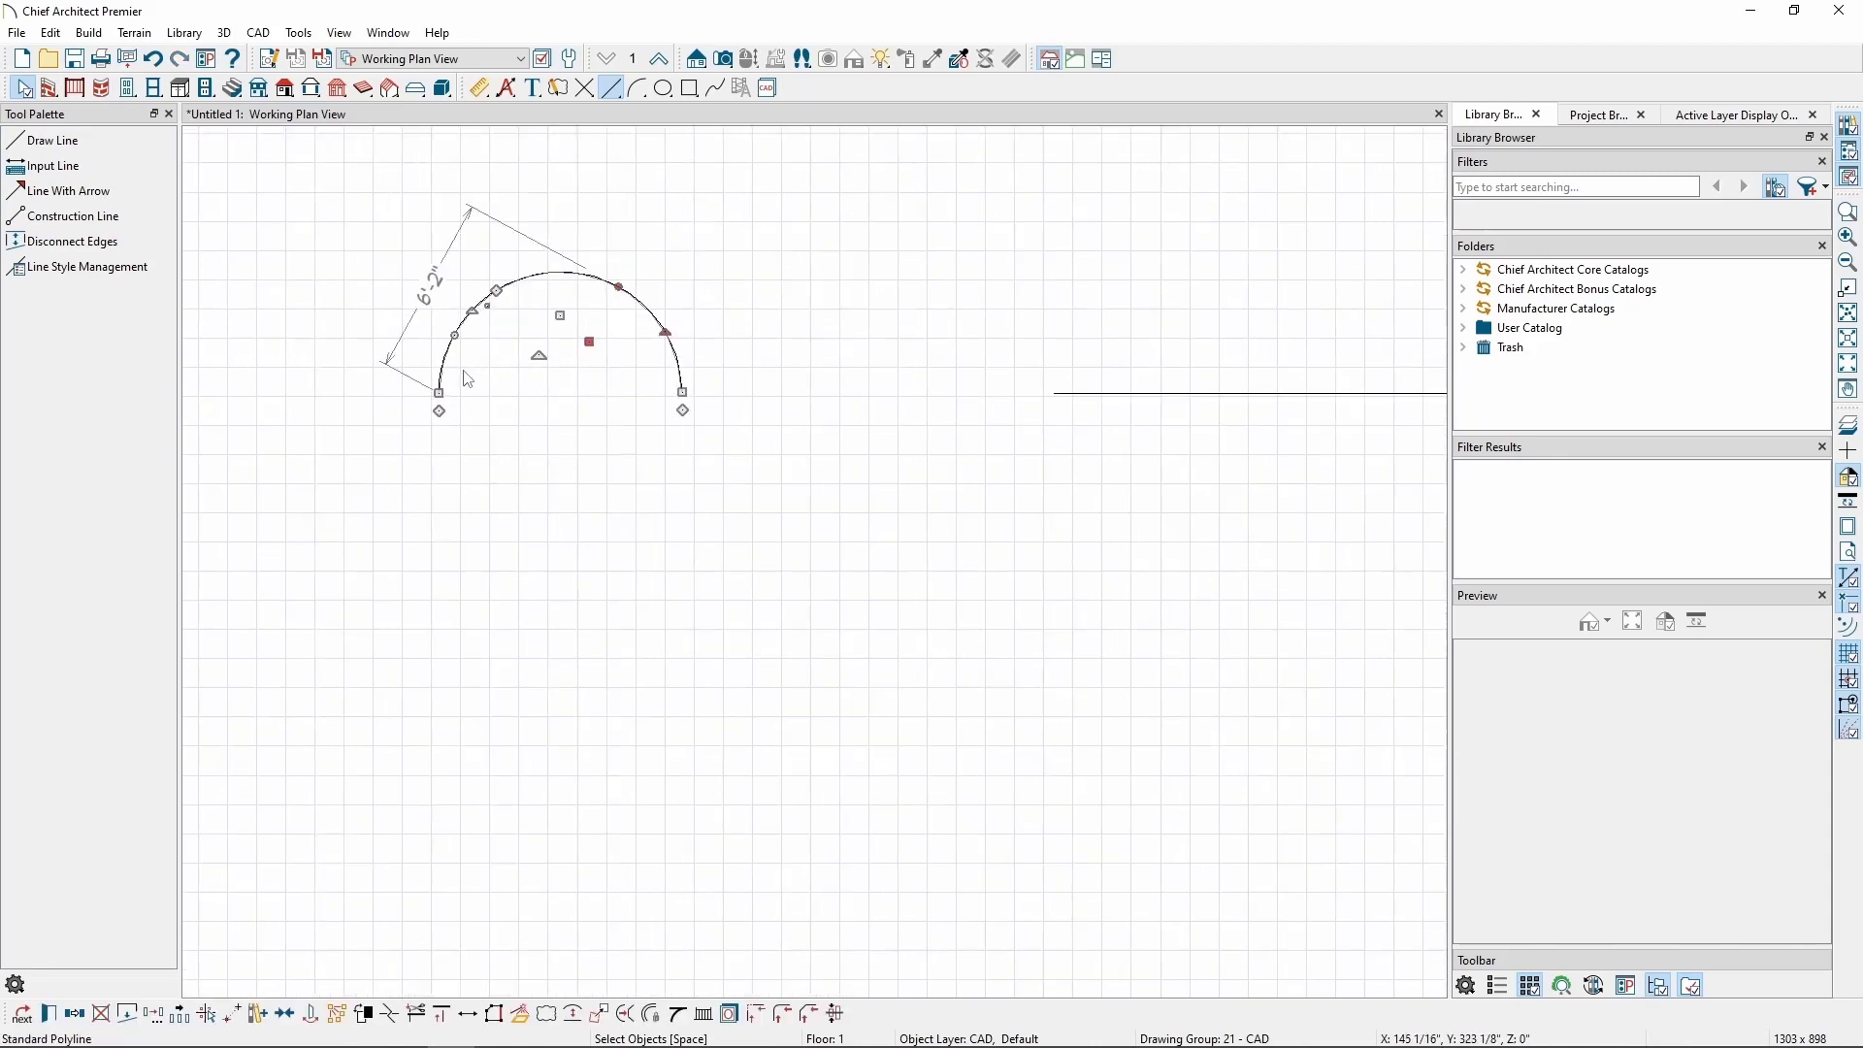
pyautogui.scroll(-1, 442, 391)
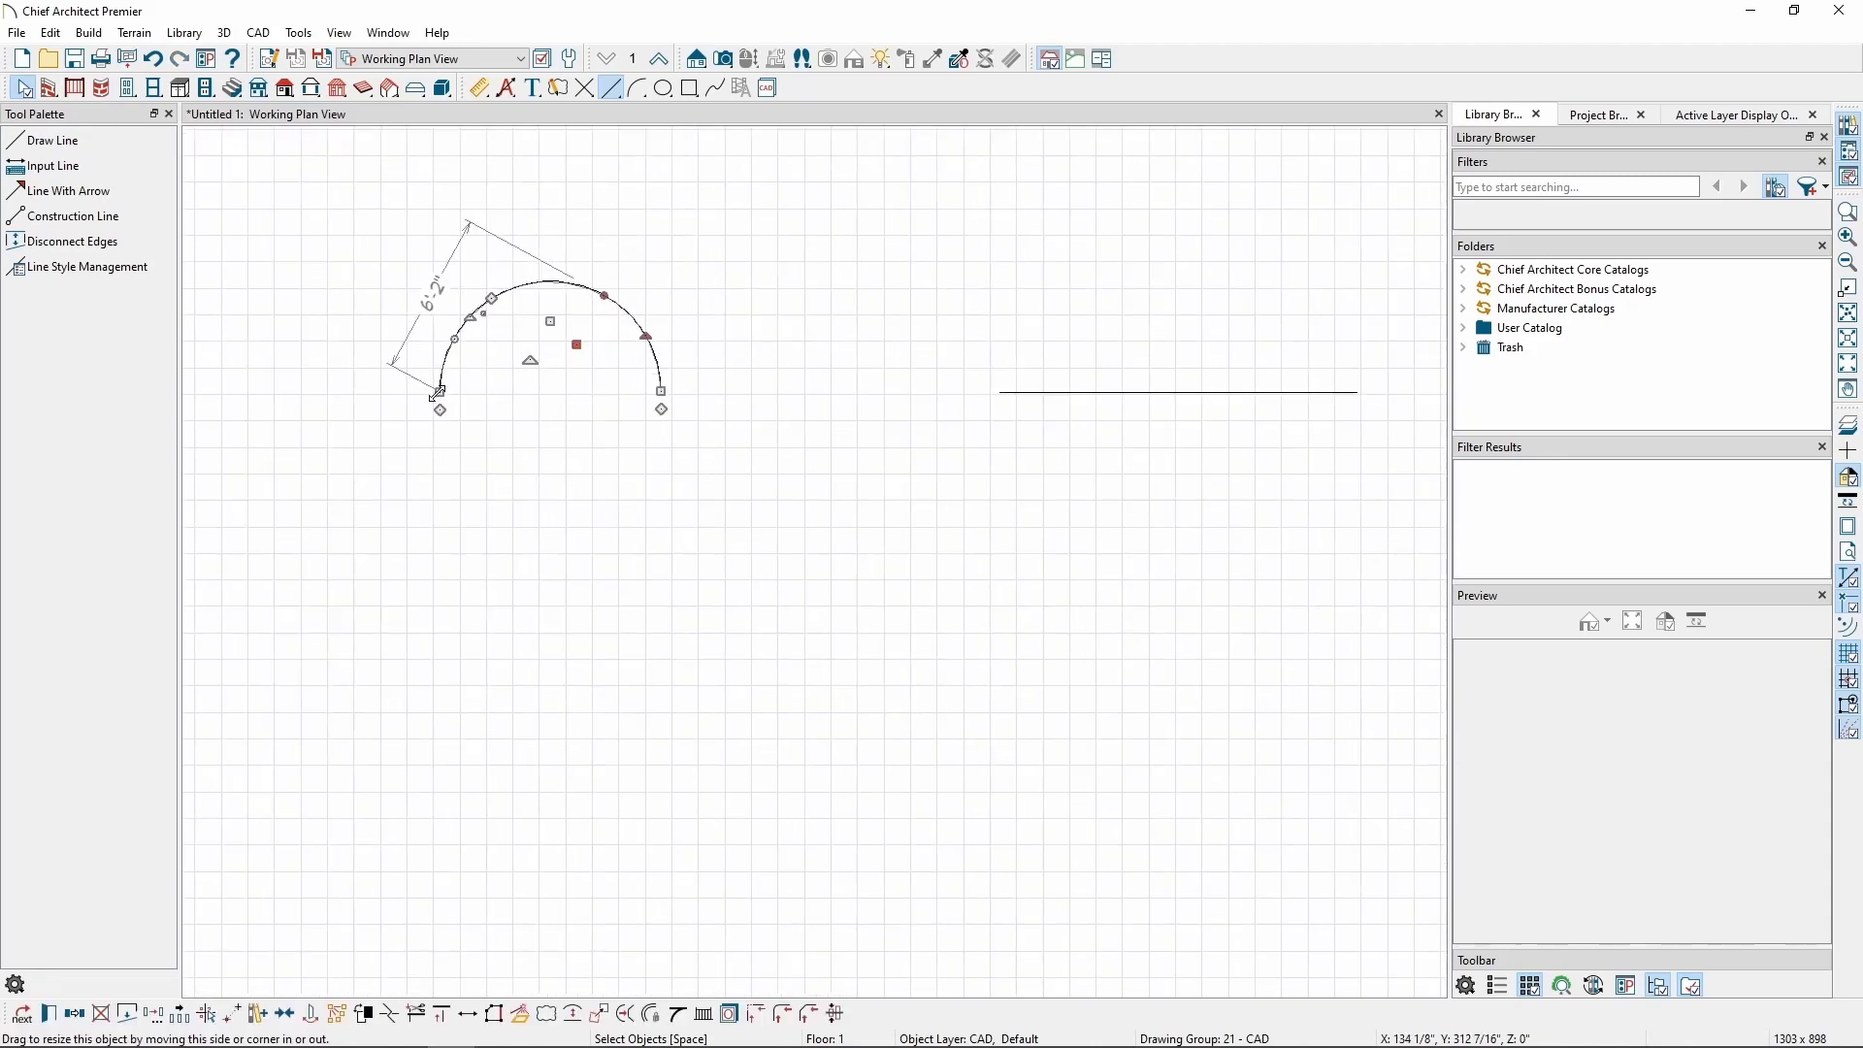
pyautogui.moveTo(442, 391); pyautogui.dragTo(662, 391)
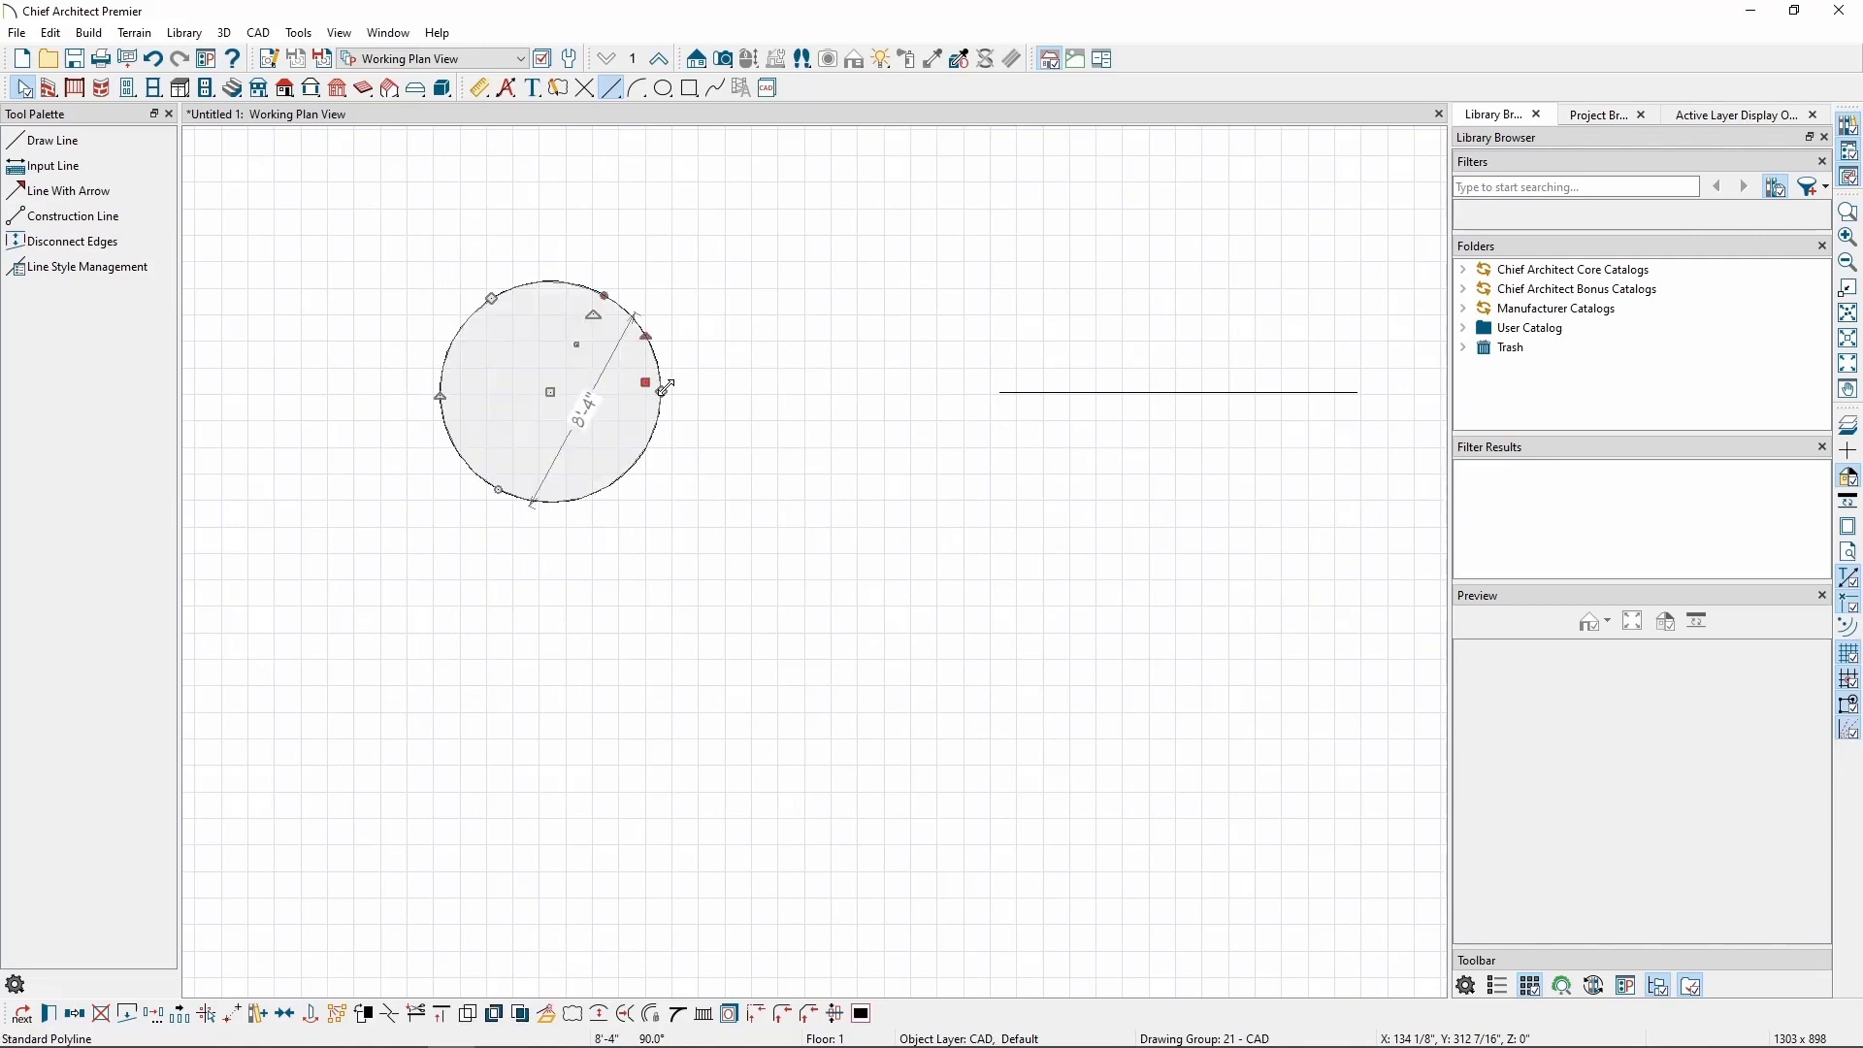
pyautogui.click(911, 468)
# - Set the arc creation mode to Center/Radius/End Arc for drawing in an empty area of the plan
pyautogui.scroll(-1, 909, 461)
pyautogui.moveTo(1284, 443); pyautogui.dragTo(413, 476, button='middle')
pyautogui.moveTo(929, 459); pyautogui.dragTo(723, 469, button='middle')
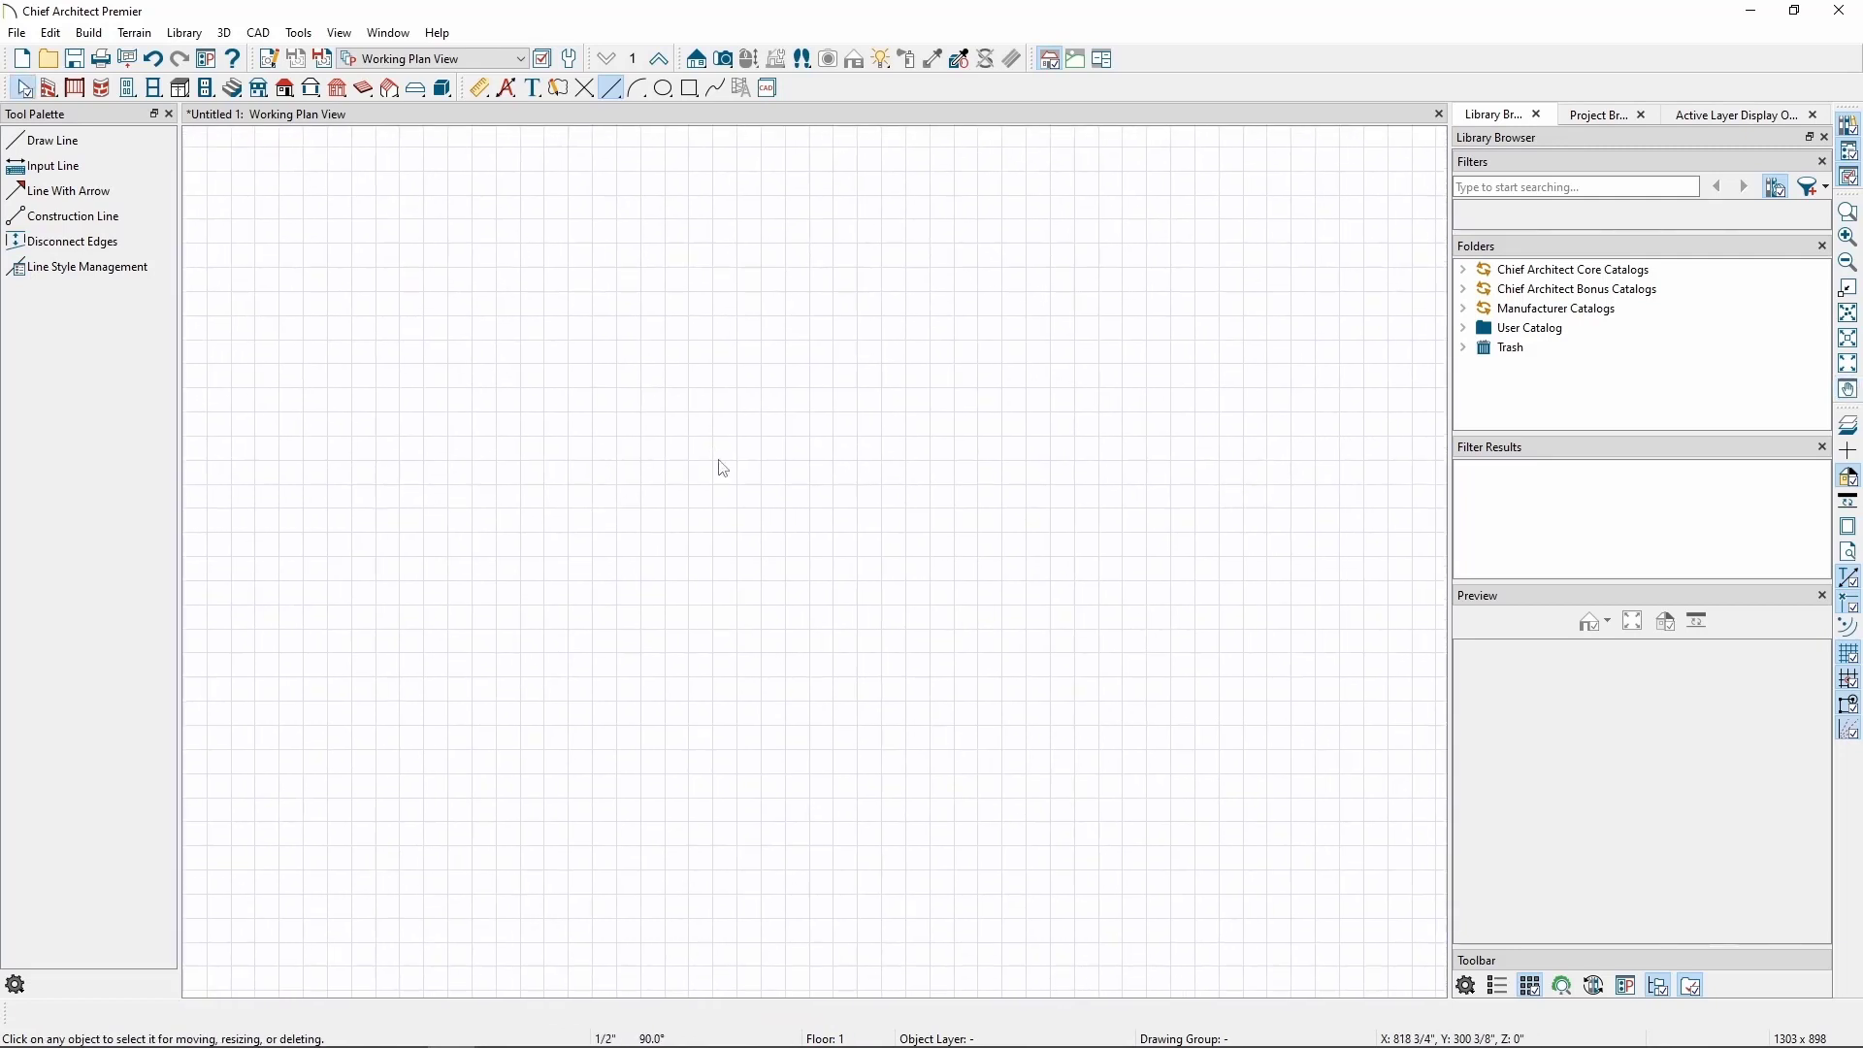
pyautogui.click(53, 35)
pyautogui.moveTo(140, 349)
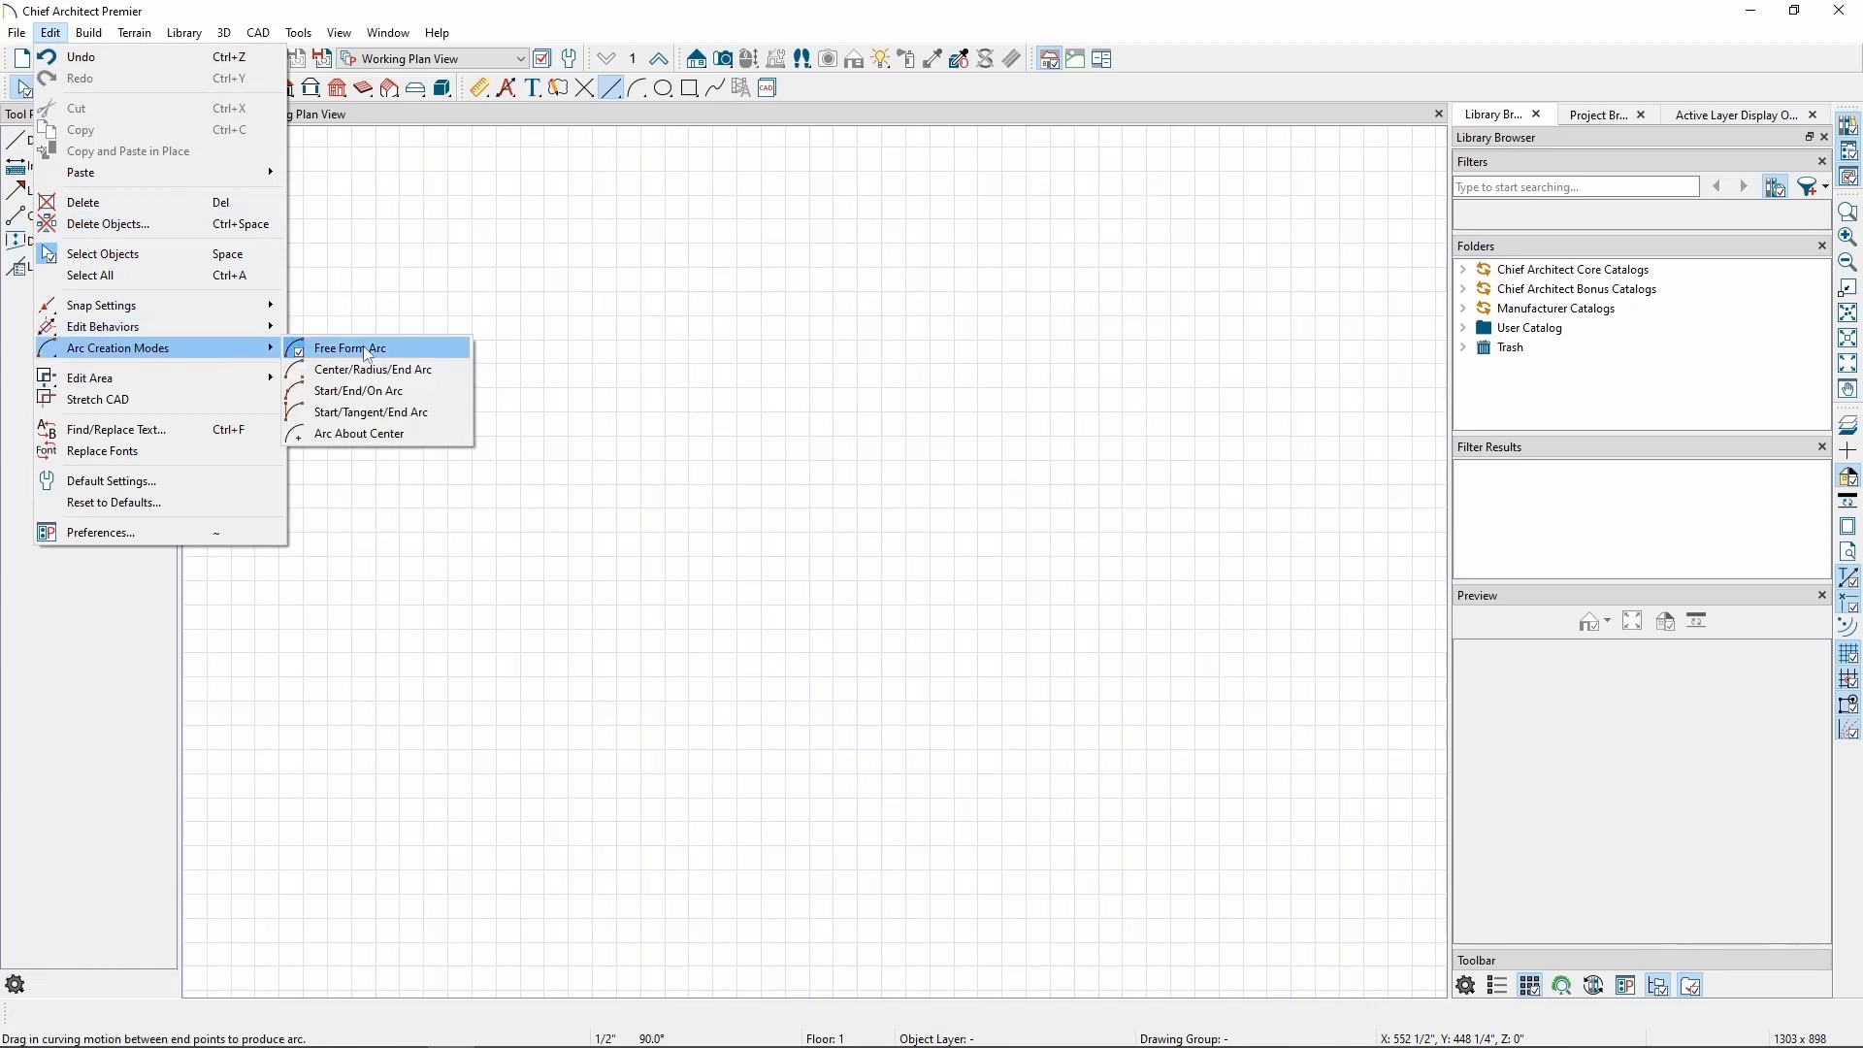
pyautogui.click(441, 370)
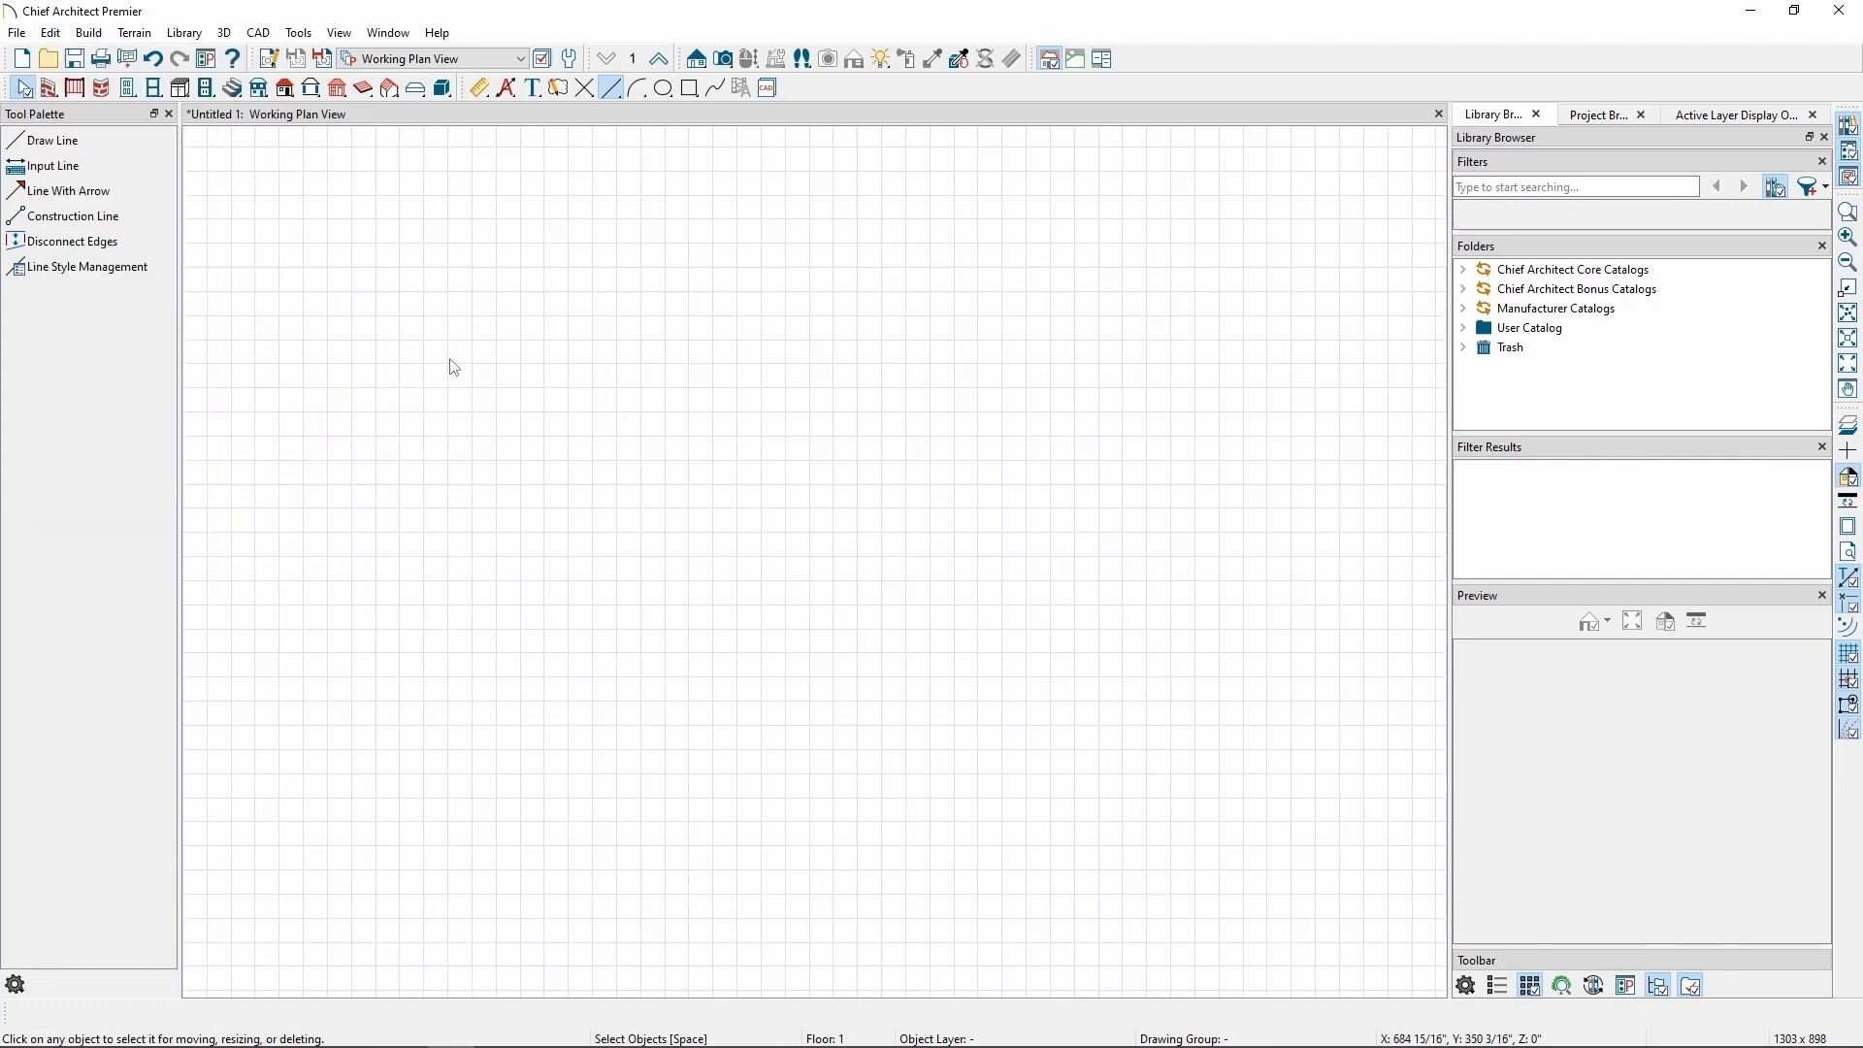
# - Draw an upward semicircular arc from its center with a radius of about 8'-1"
pyautogui.click(258, 32)
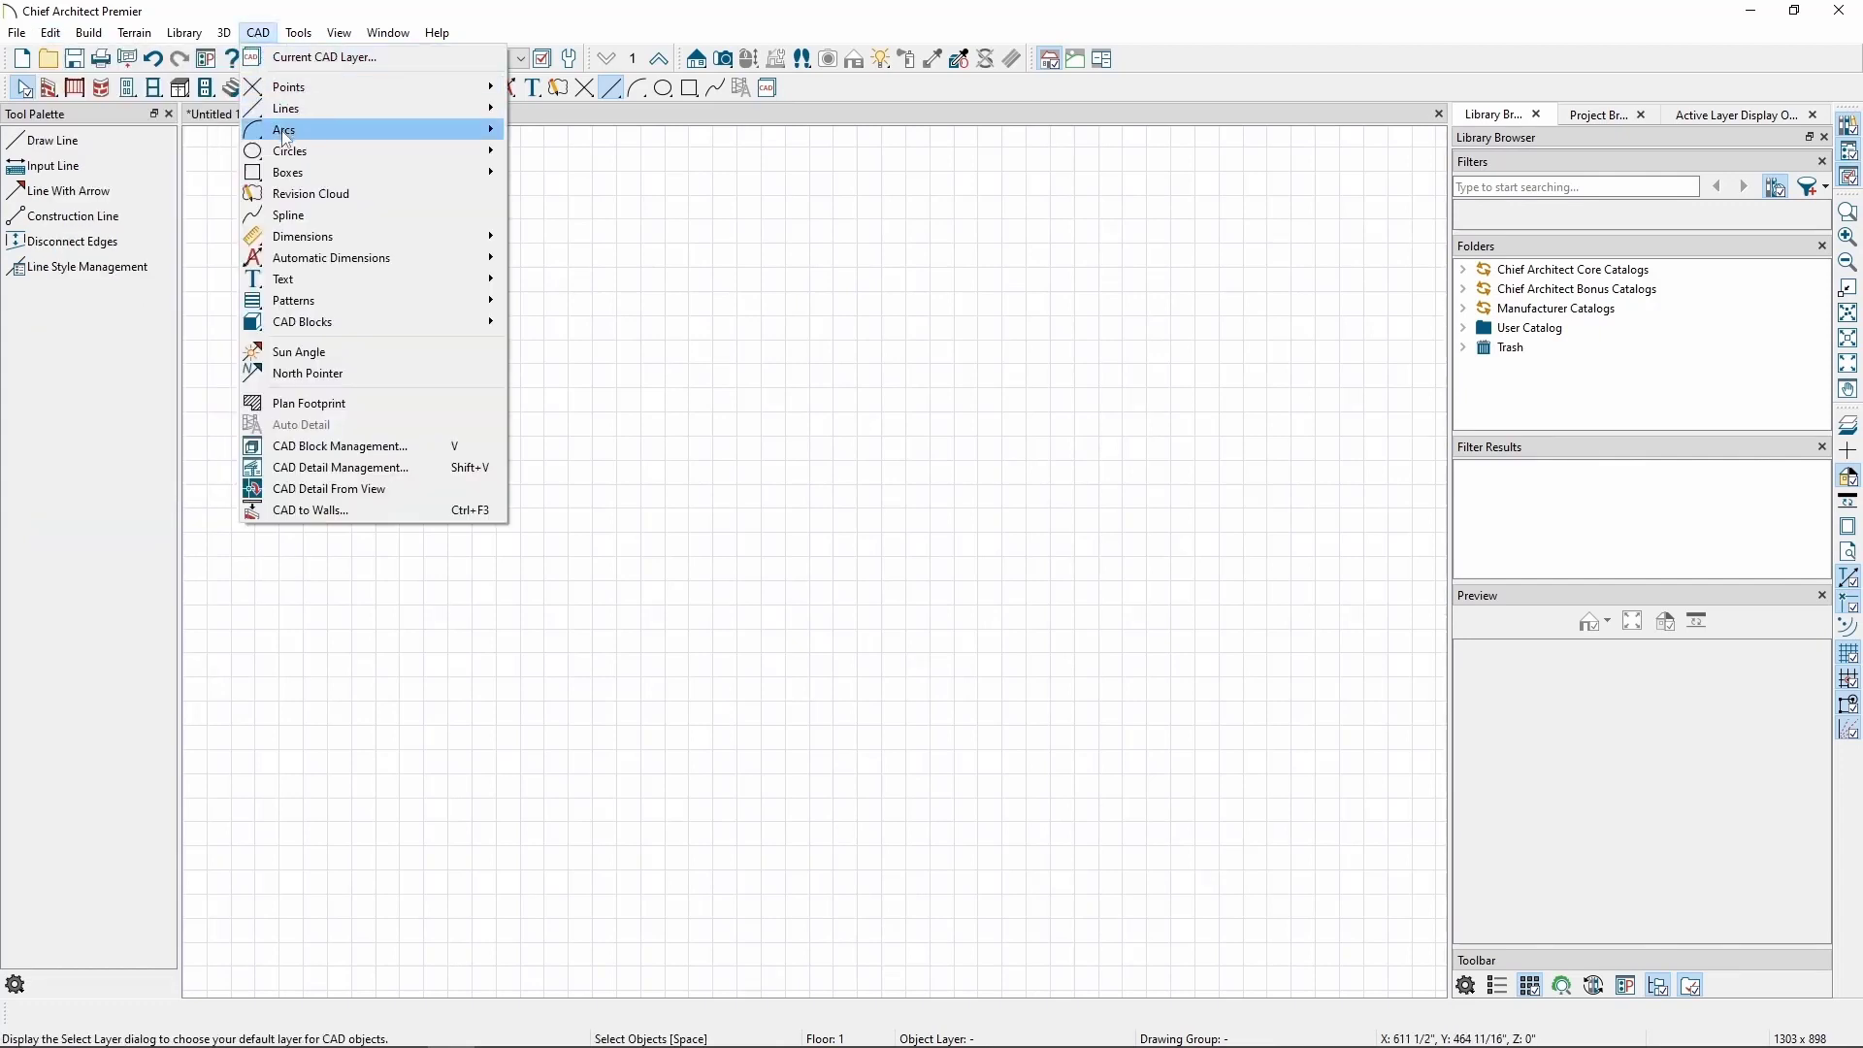
pyautogui.moveTo(286, 136)
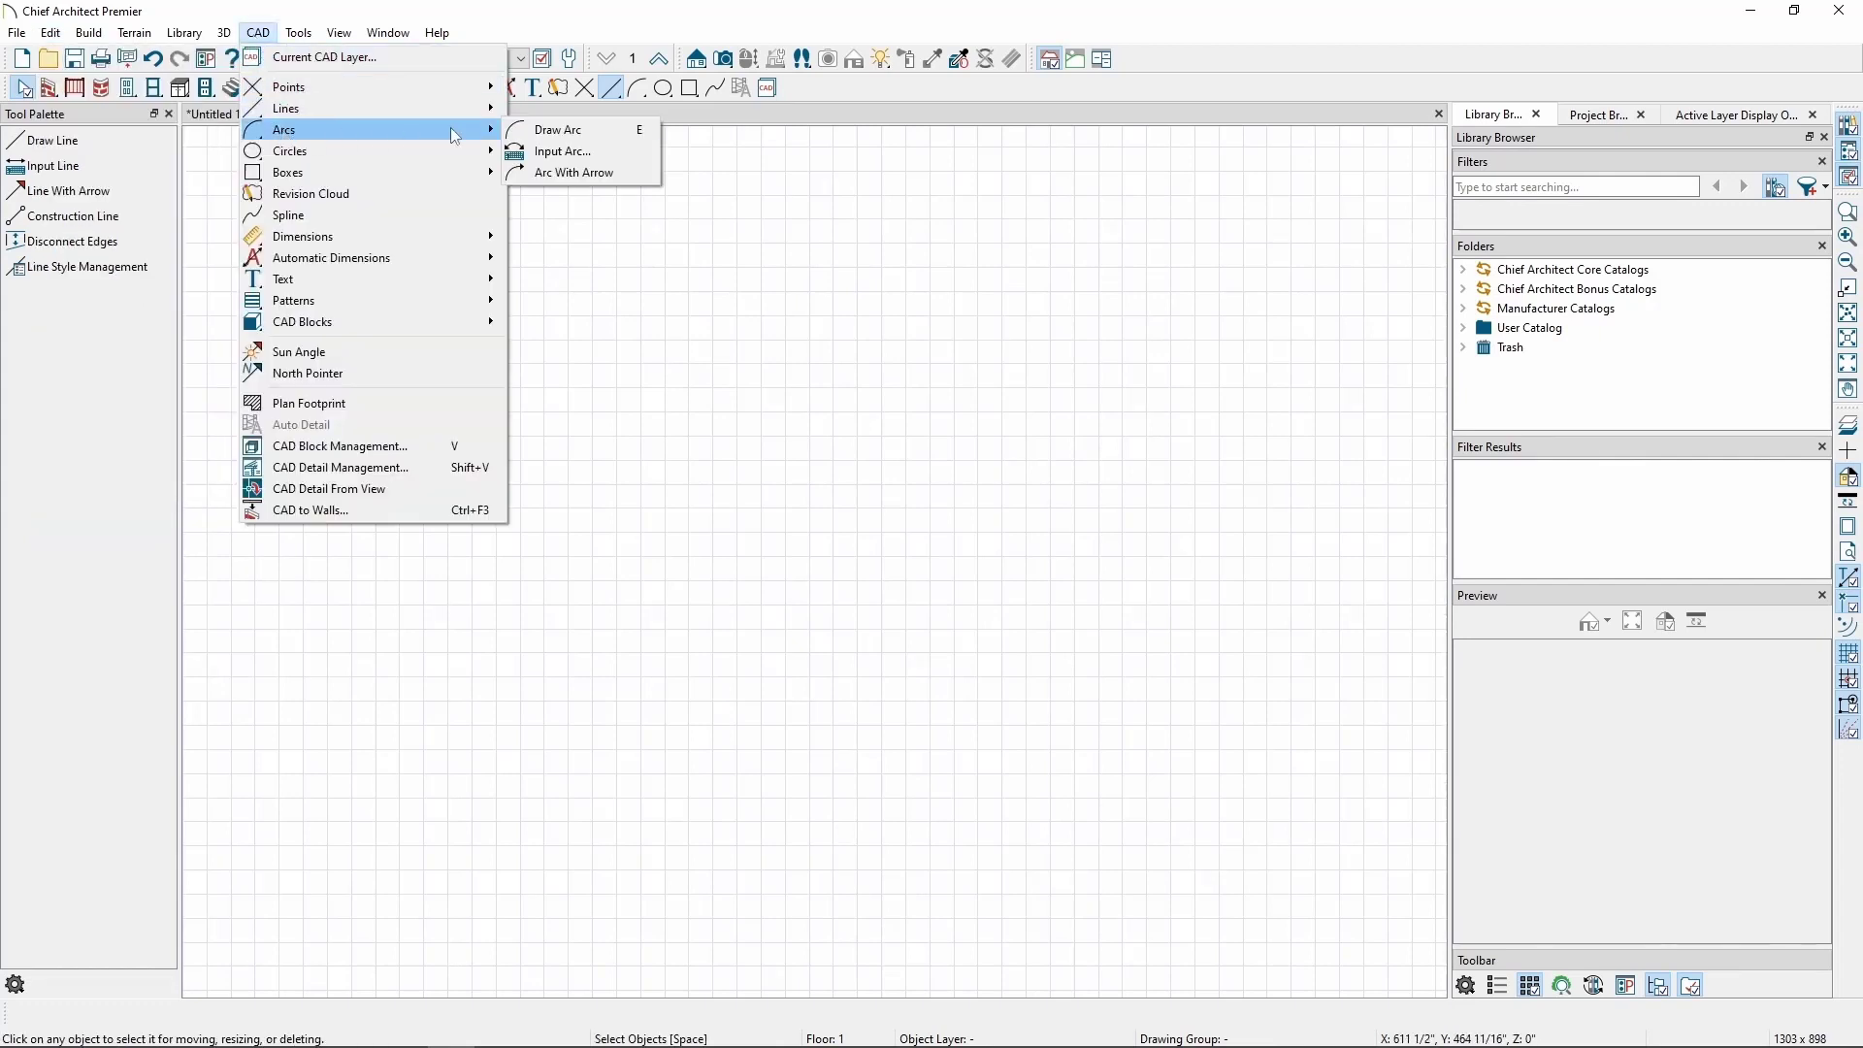
pyautogui.click(599, 132)
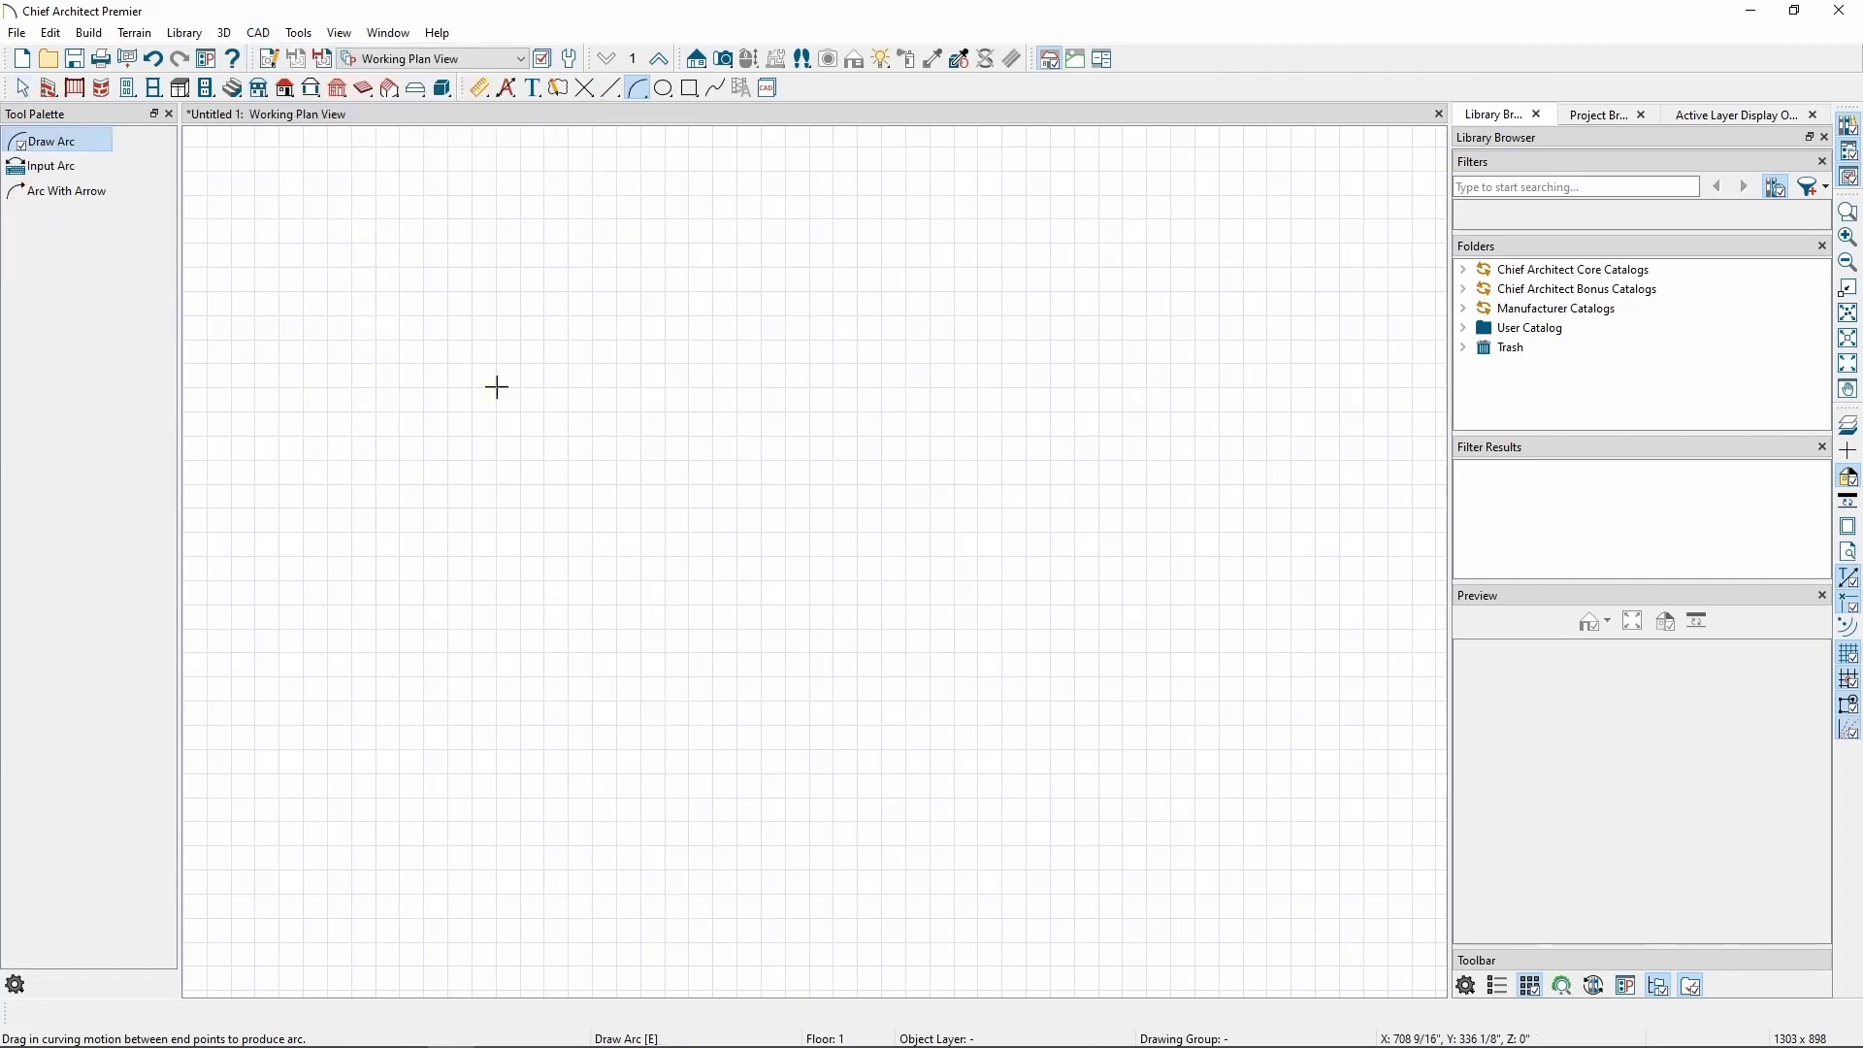
pyautogui.moveTo(496, 387); pyautogui.dragTo(548, 392)
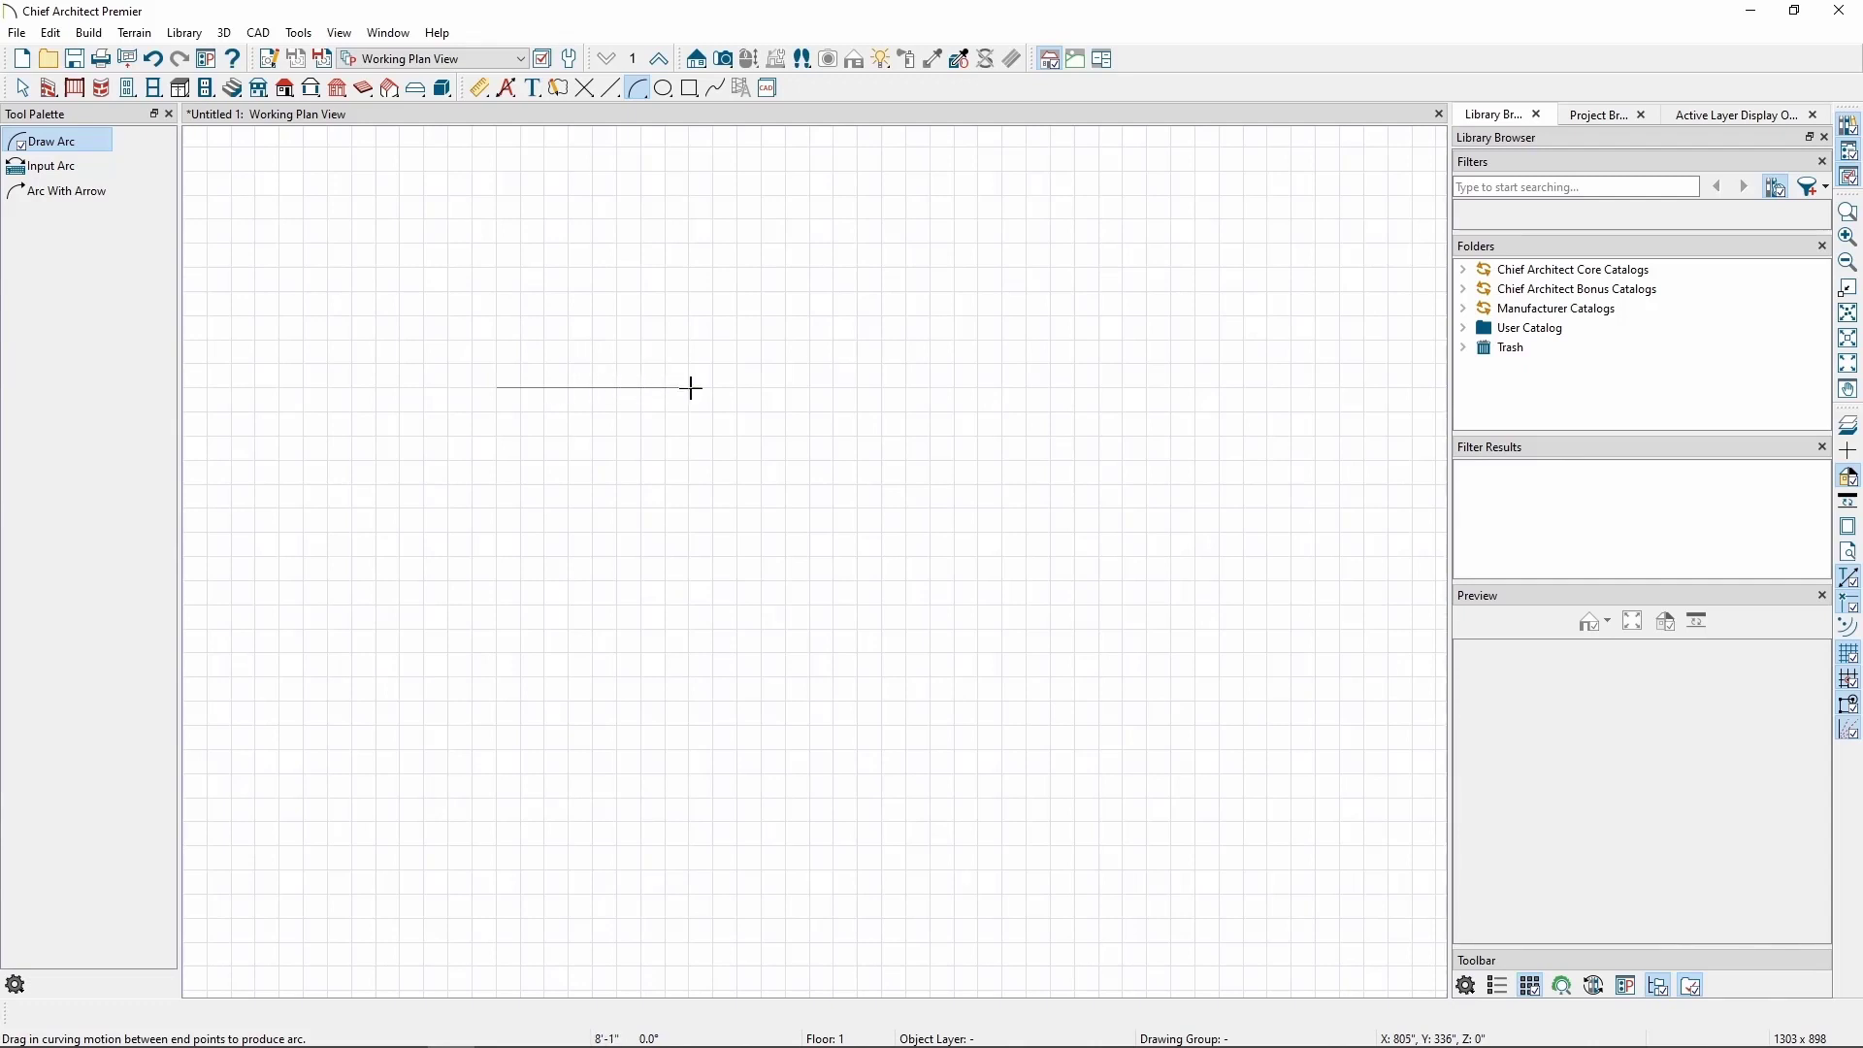
pyautogui.moveTo(692, 388); pyautogui.dragTo(307, 363)
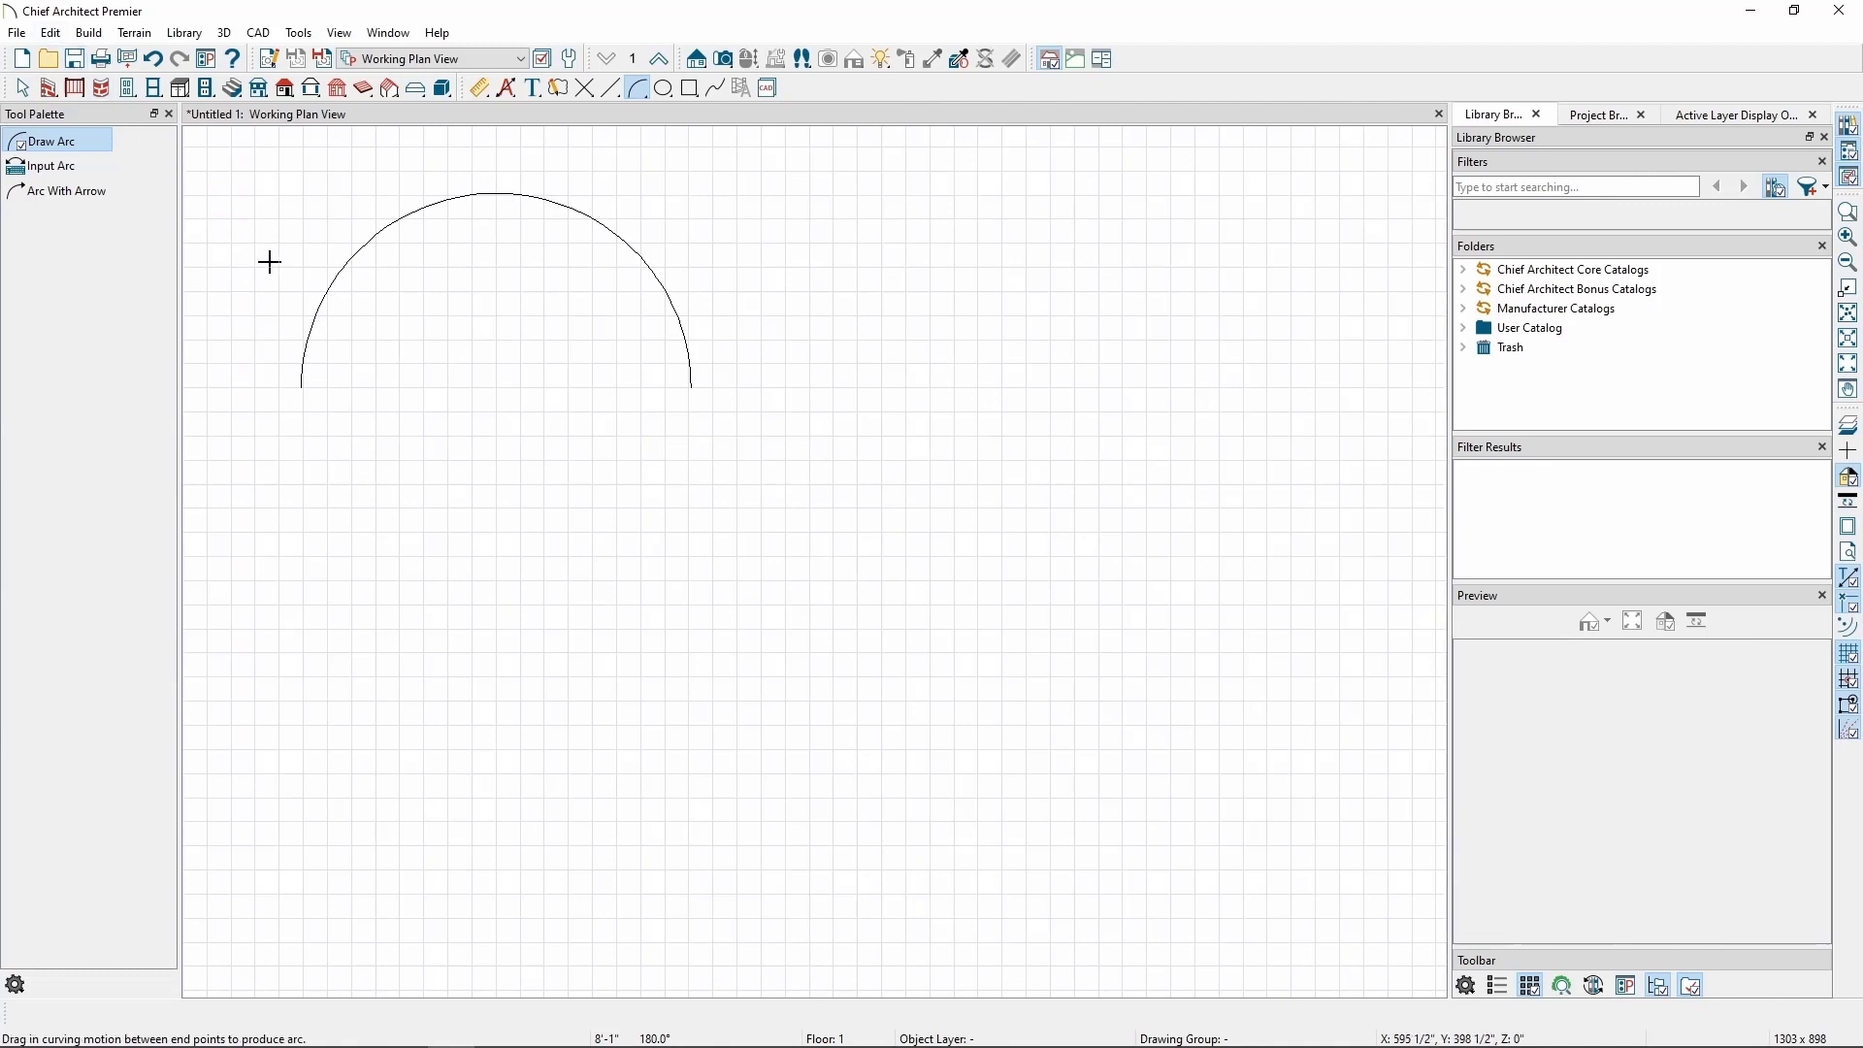
# - Switch the arc creation mode to Start/End/On Arc and draw a shallower upward arc to the right of the semicircle
pyautogui.click(51, 32)
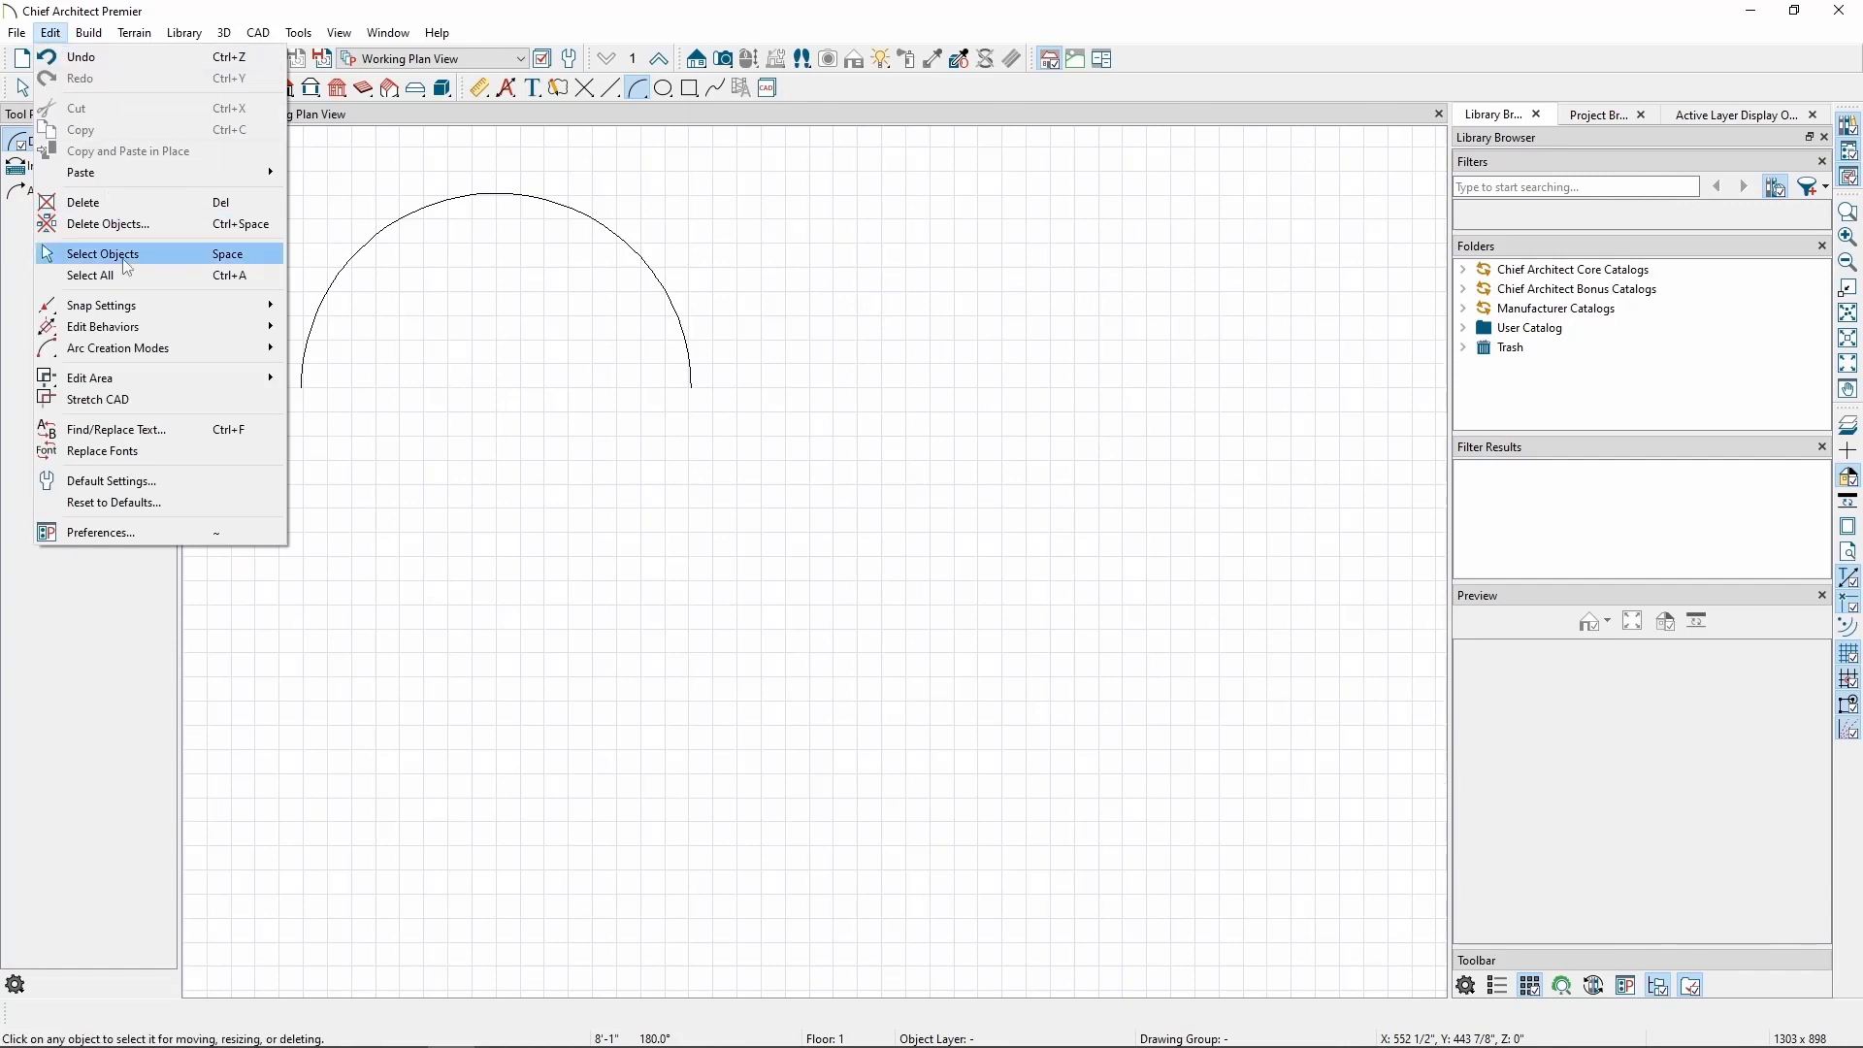
pyautogui.moveTo(144, 350)
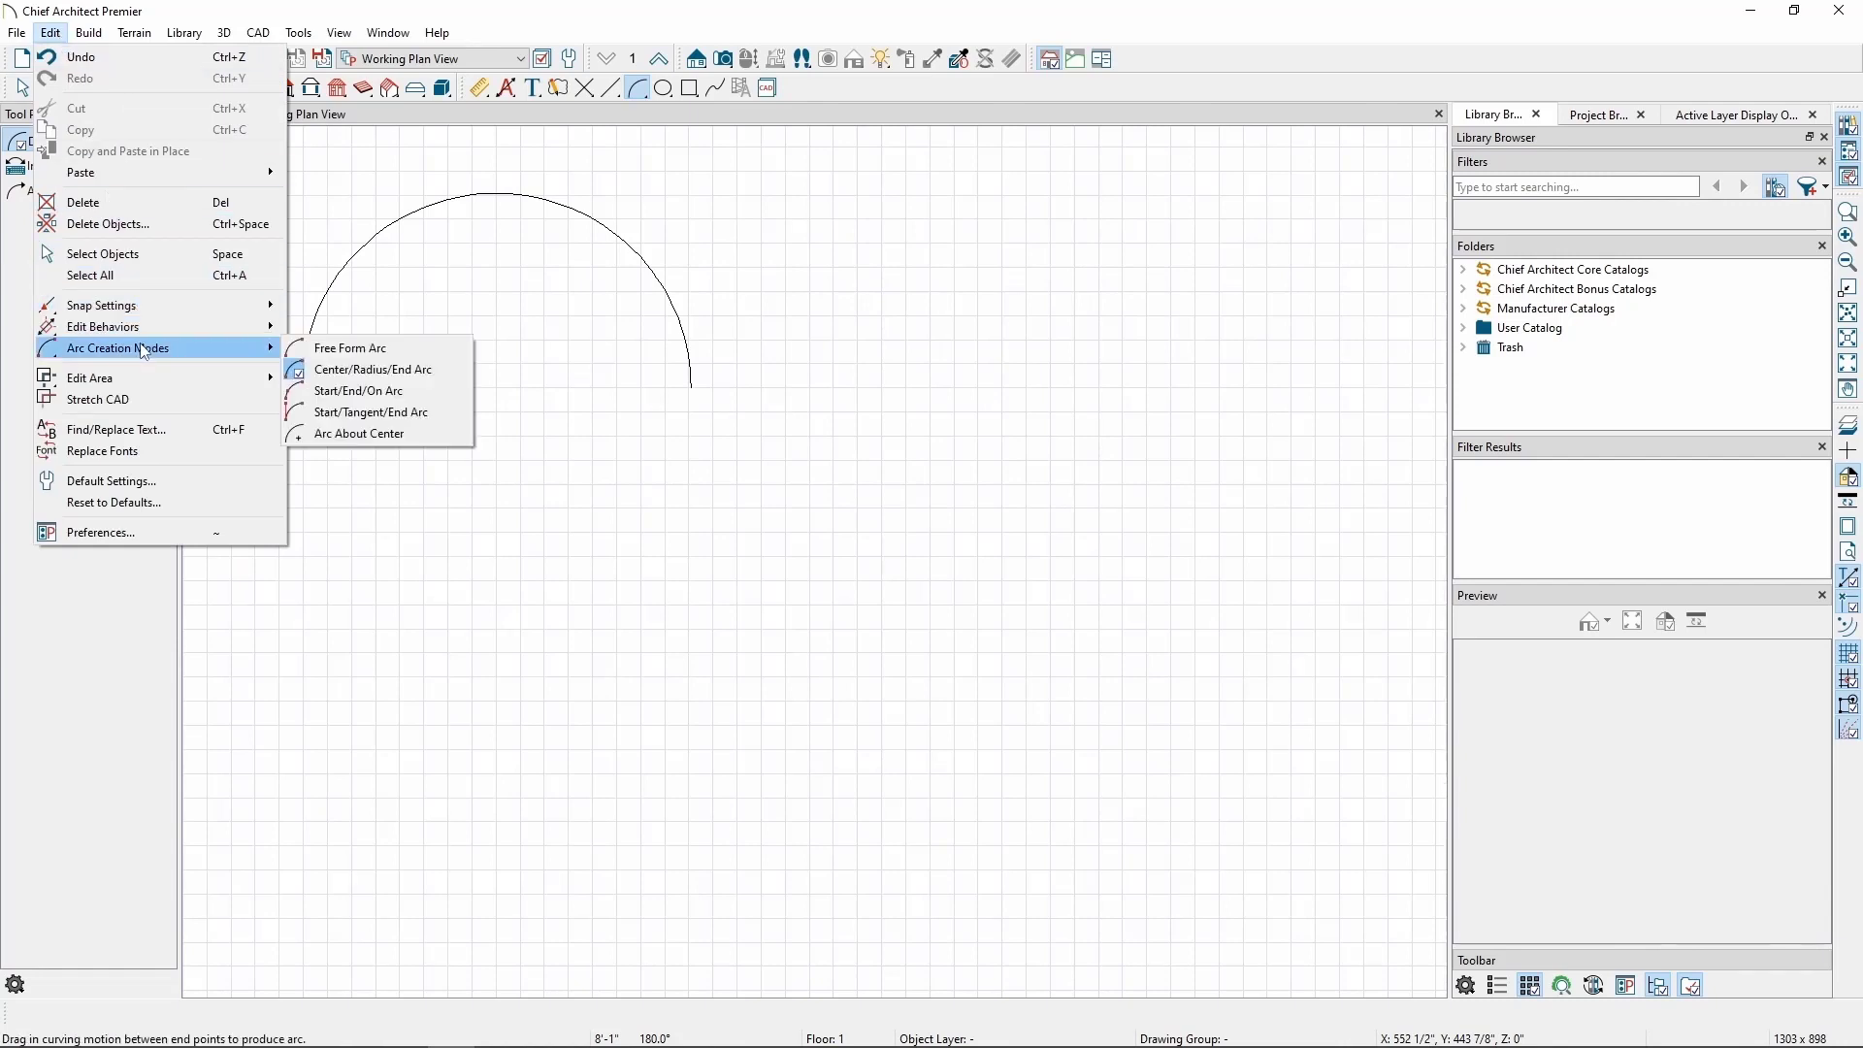
pyautogui.click(354, 390)
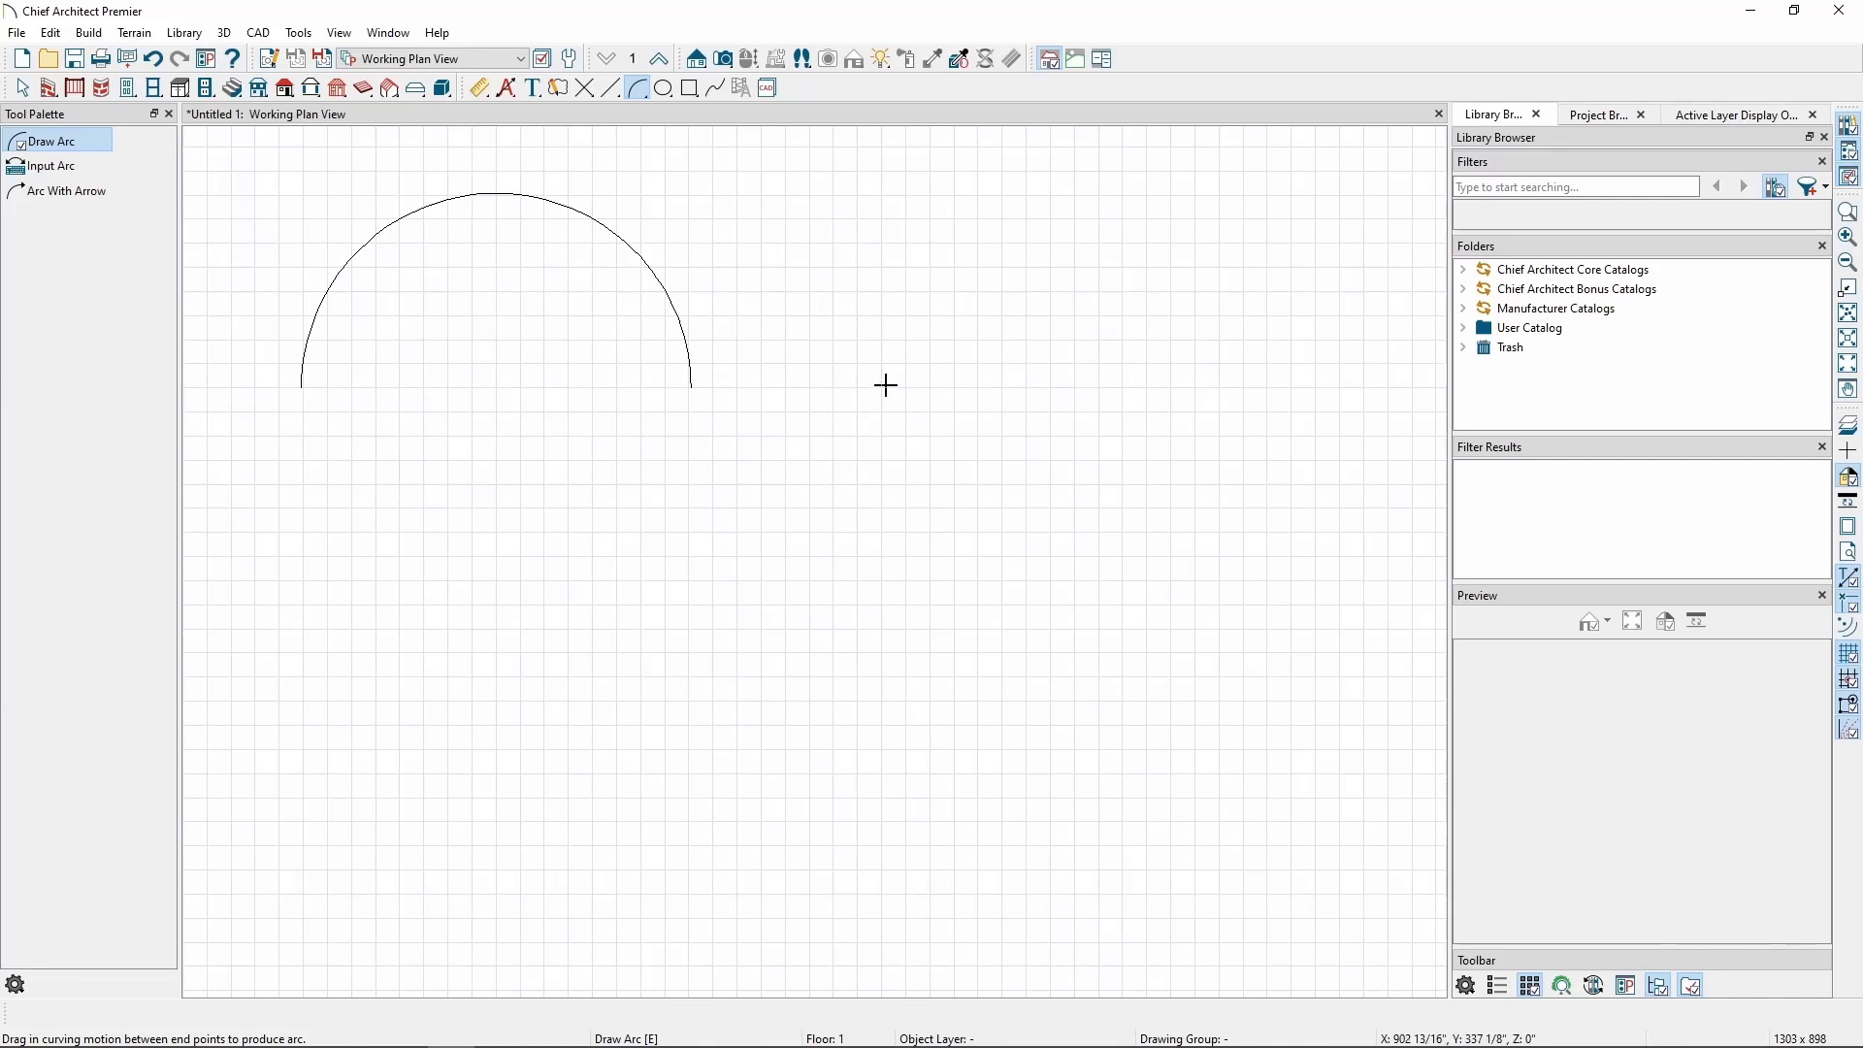
pyautogui.moveTo(880, 383); pyautogui.dragTo(1240, 382)
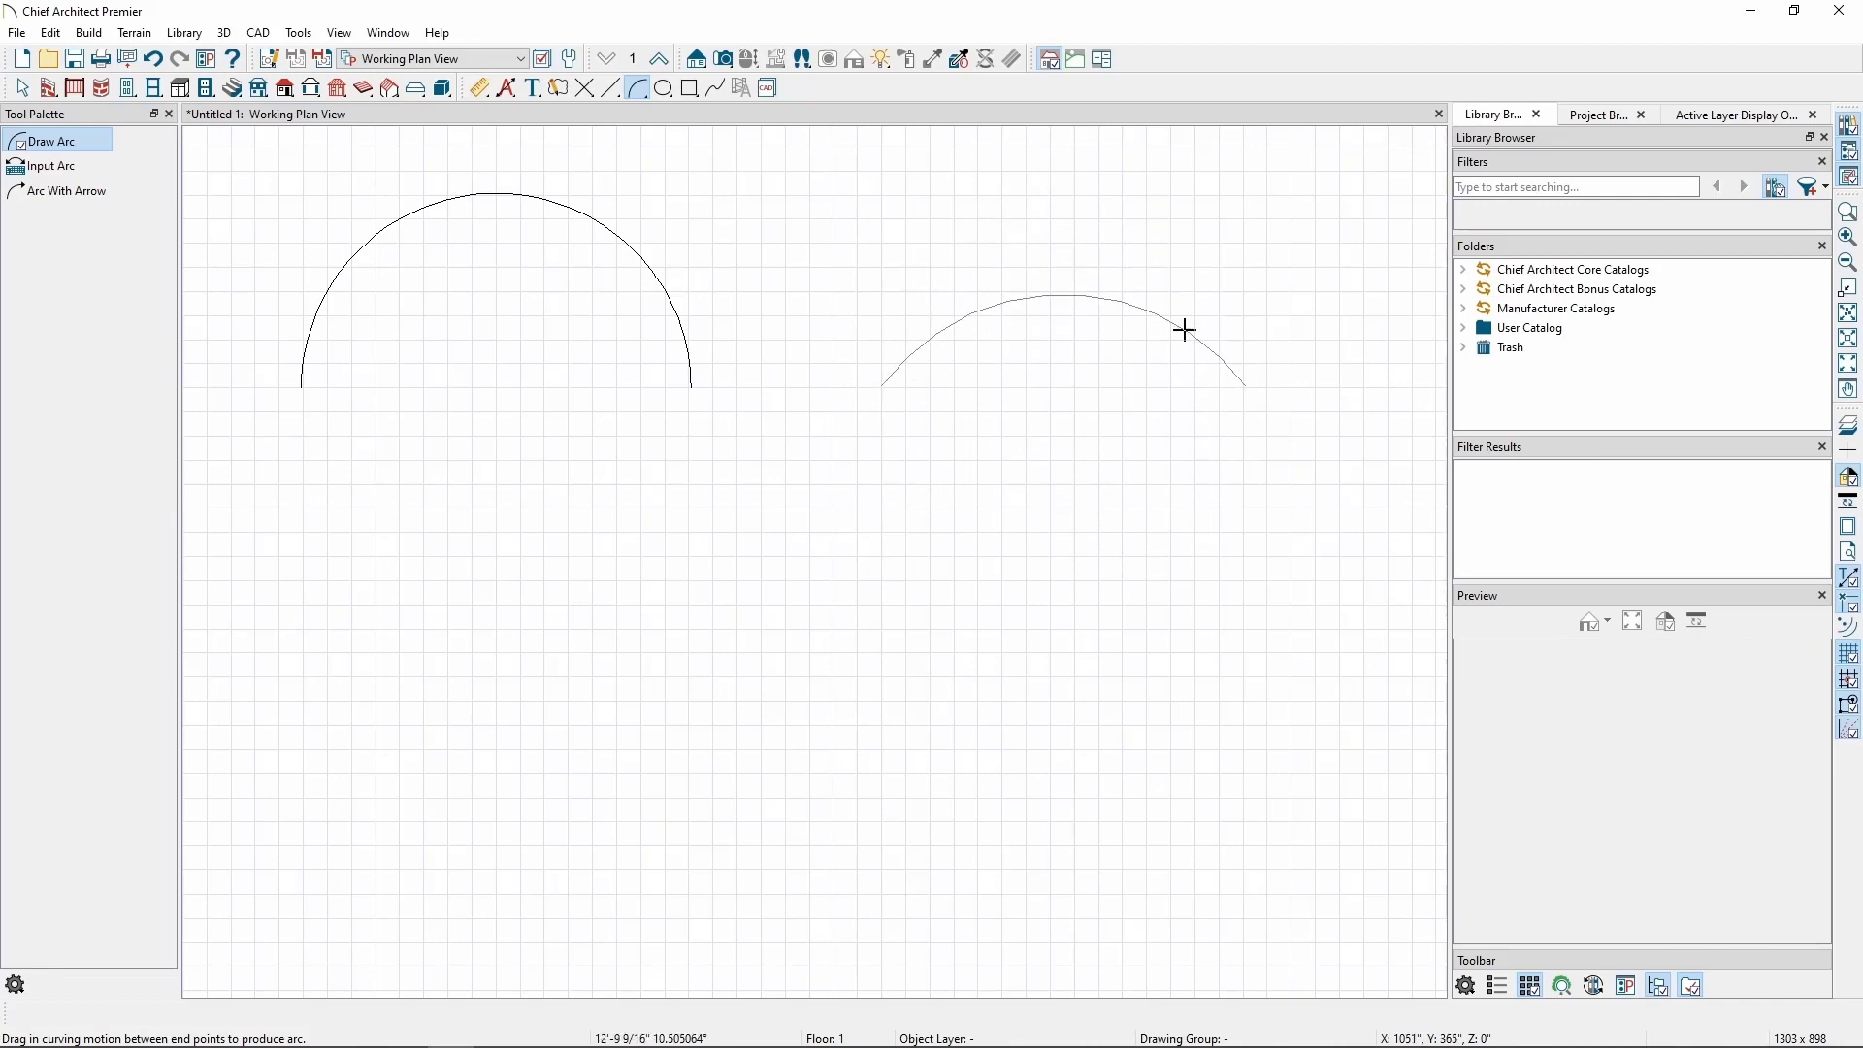
pyautogui.click(1196, 313)
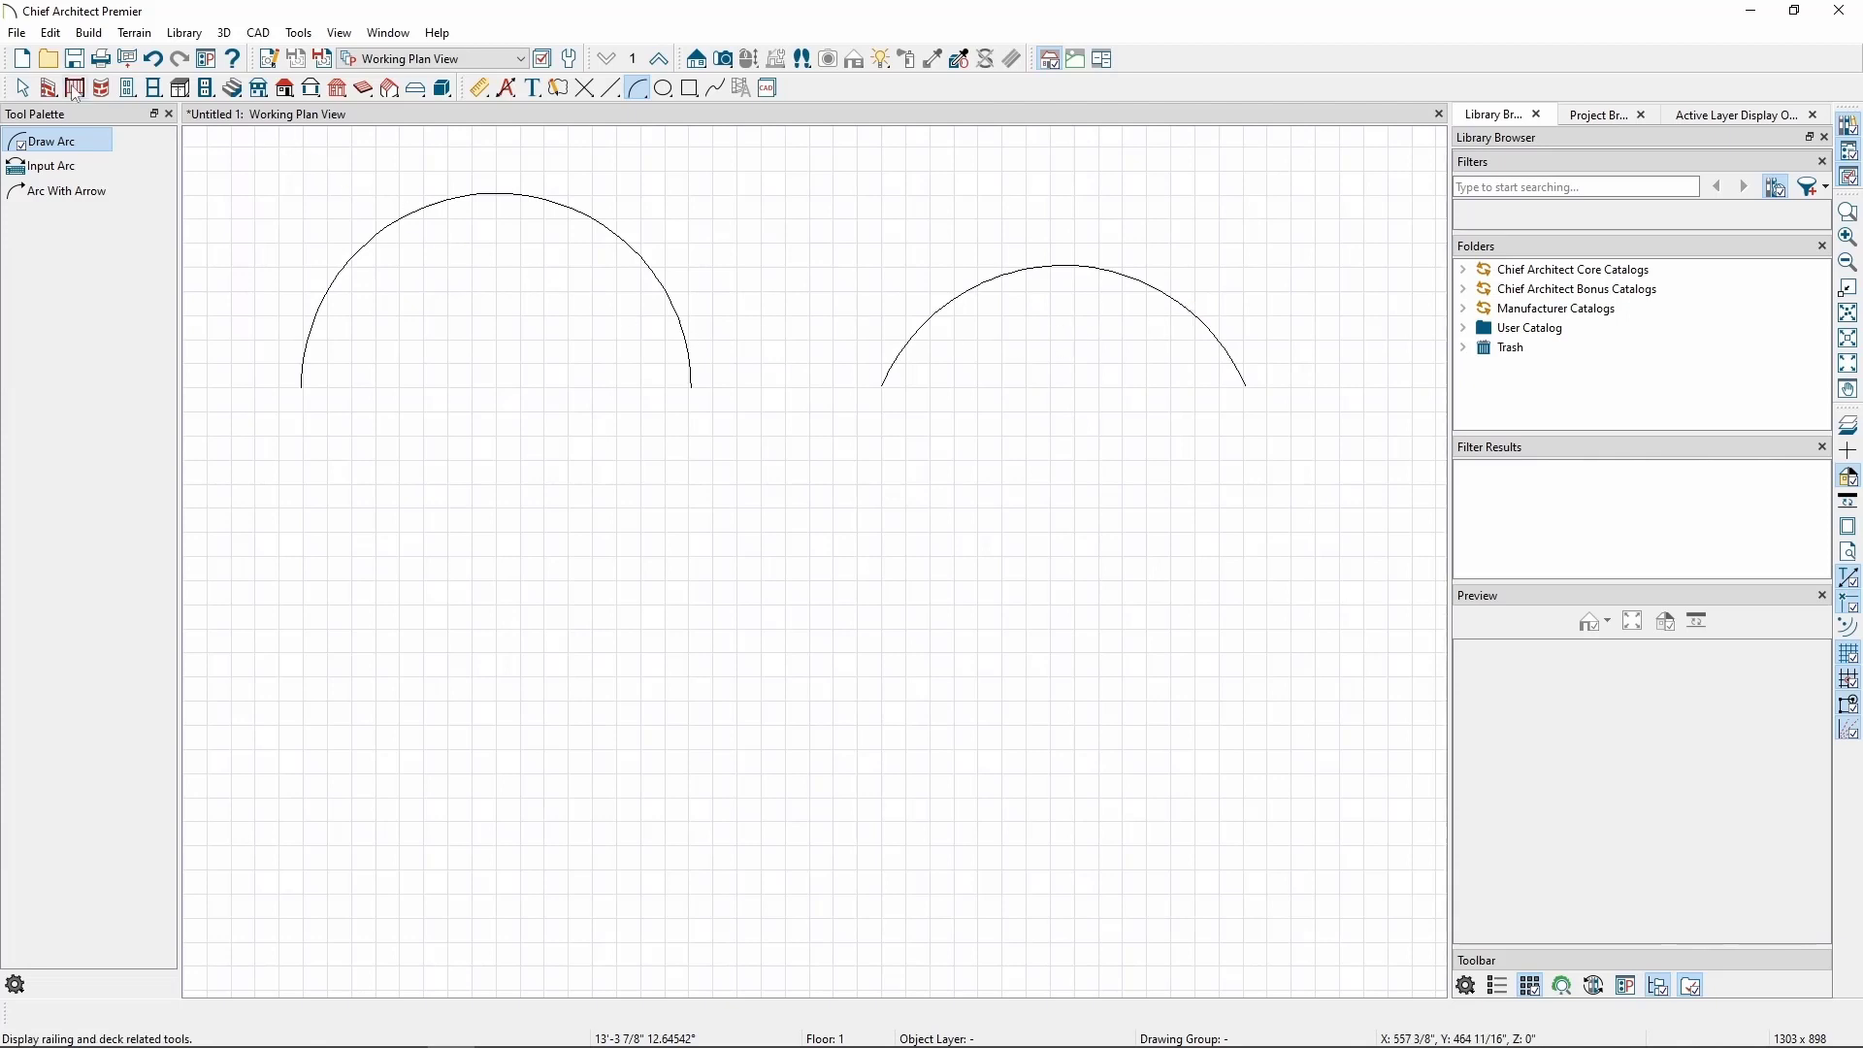
# - Switch to the Start/Tangent/End Arc mode and draw an upward arc about 12'-6" wide below the first semicircle
pyautogui.click(50, 32)
pyautogui.moveTo(124, 354)
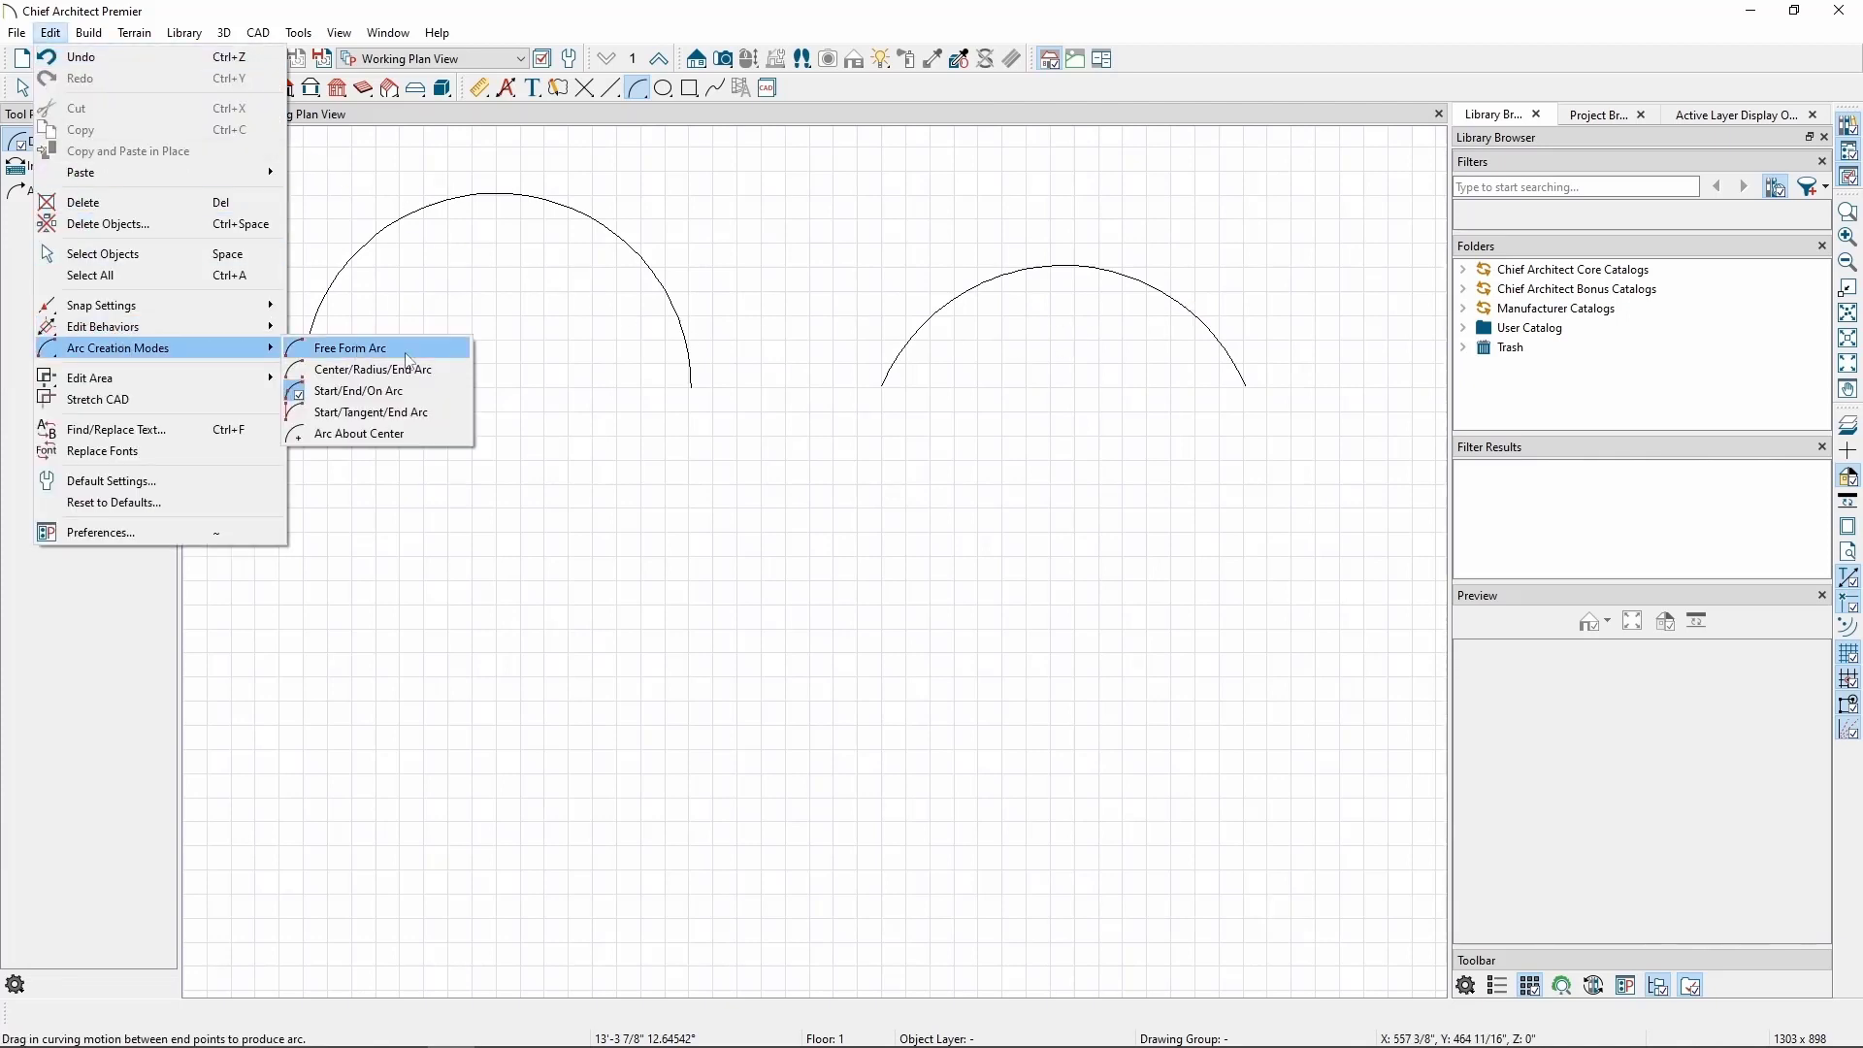
pyautogui.click(371, 411)
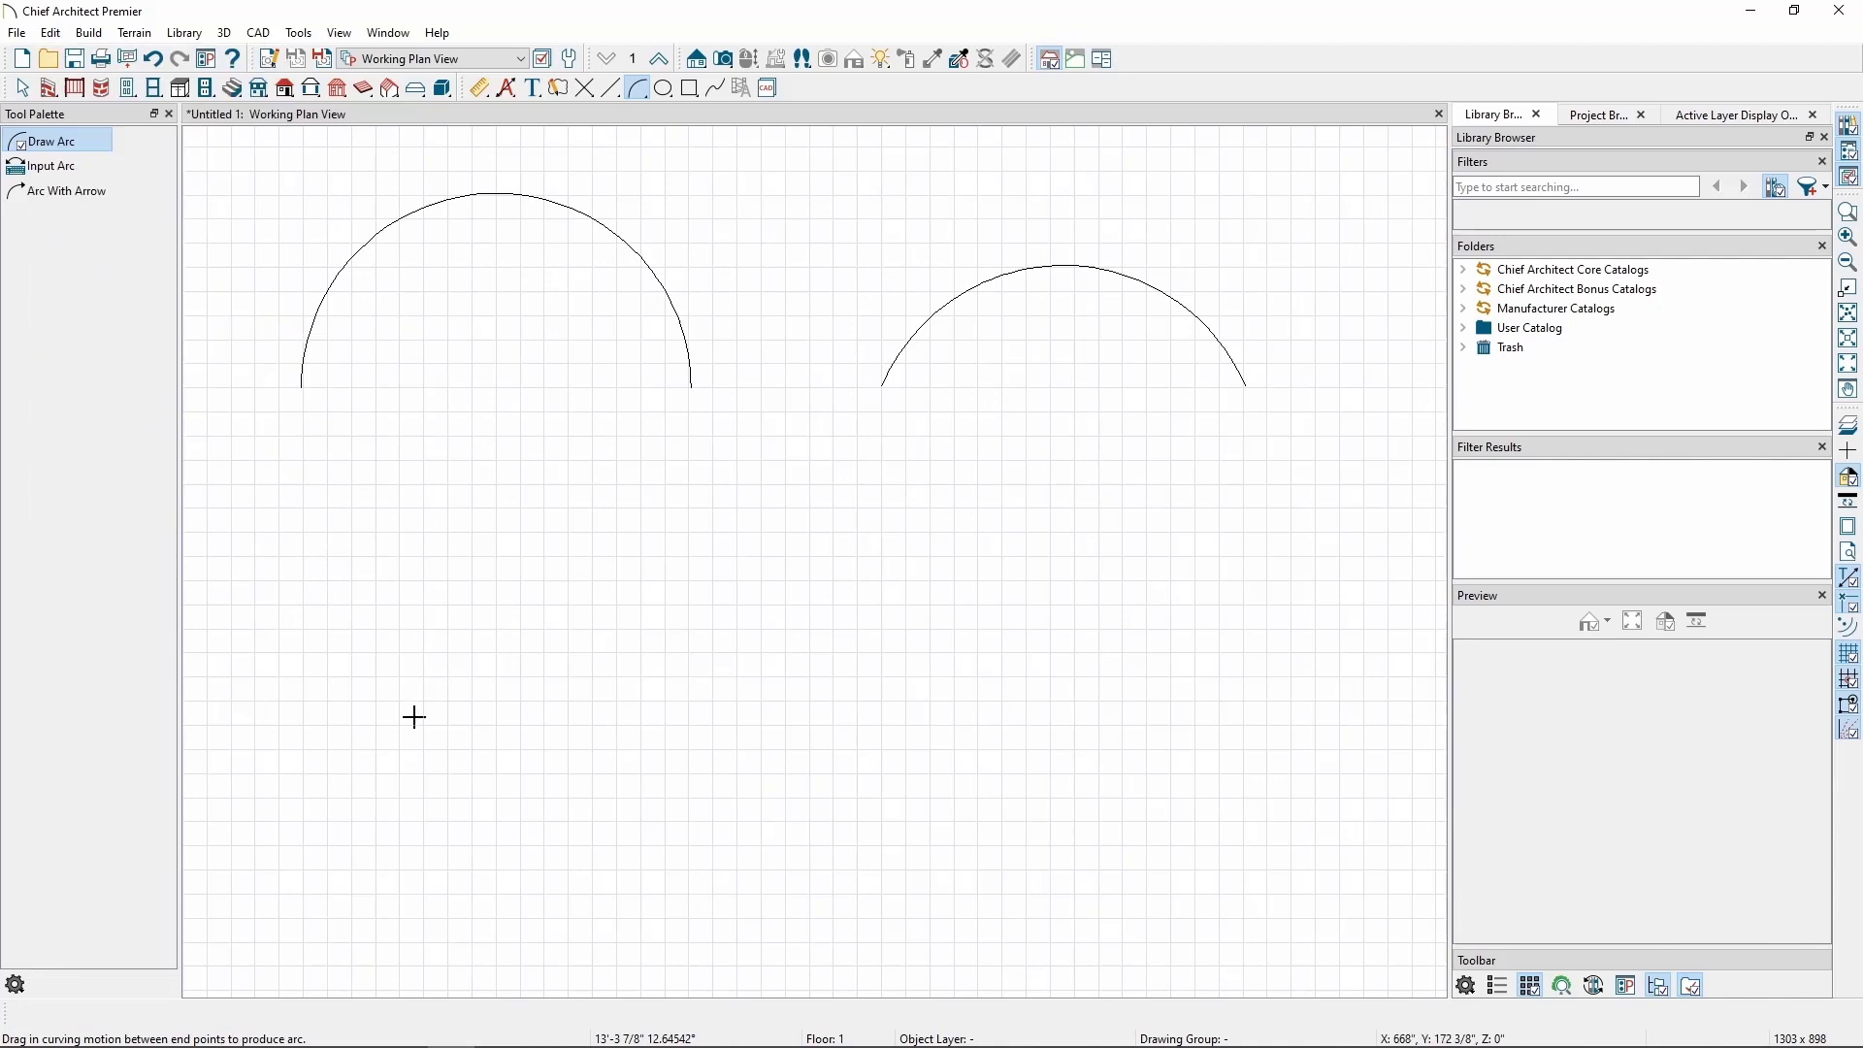
pyautogui.moveTo(387, 706)
pyautogui.mouseDown()
pyautogui.moveTo(382, 549)
pyautogui.moveTo(574, 533)
pyautogui.moveTo(687, 593)
pyautogui.moveTo(428, 461)
pyautogui.moveTo(233, 566)
pyautogui.moveTo(233, 607)
pyautogui.moveTo(573, 572)
pyautogui.moveTo(677, 681)
pyautogui.moveTo(727, 661)
pyautogui.moveTo(687, 678)
pyautogui.mouseUp()
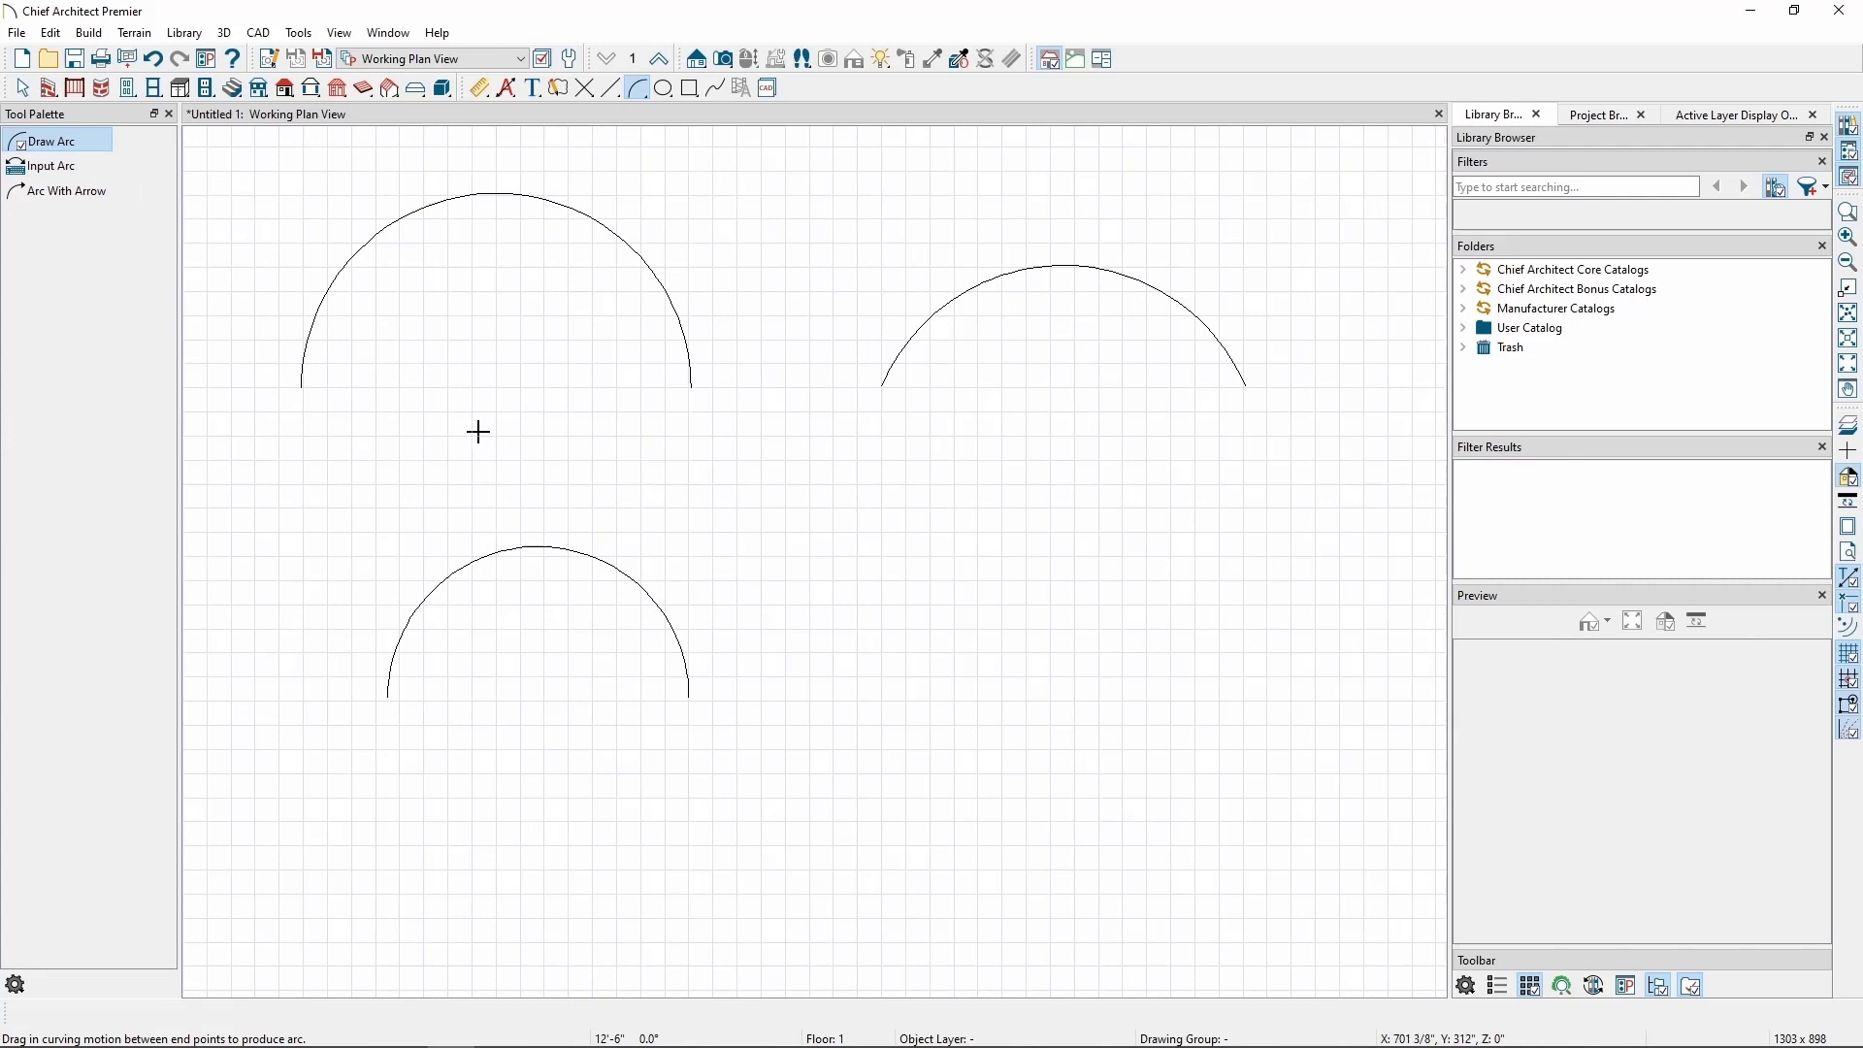
# - Set the arc creation mode to Arc About Center and place a CAD point below the shallower right-hand arc
pyautogui.click(54, 36)
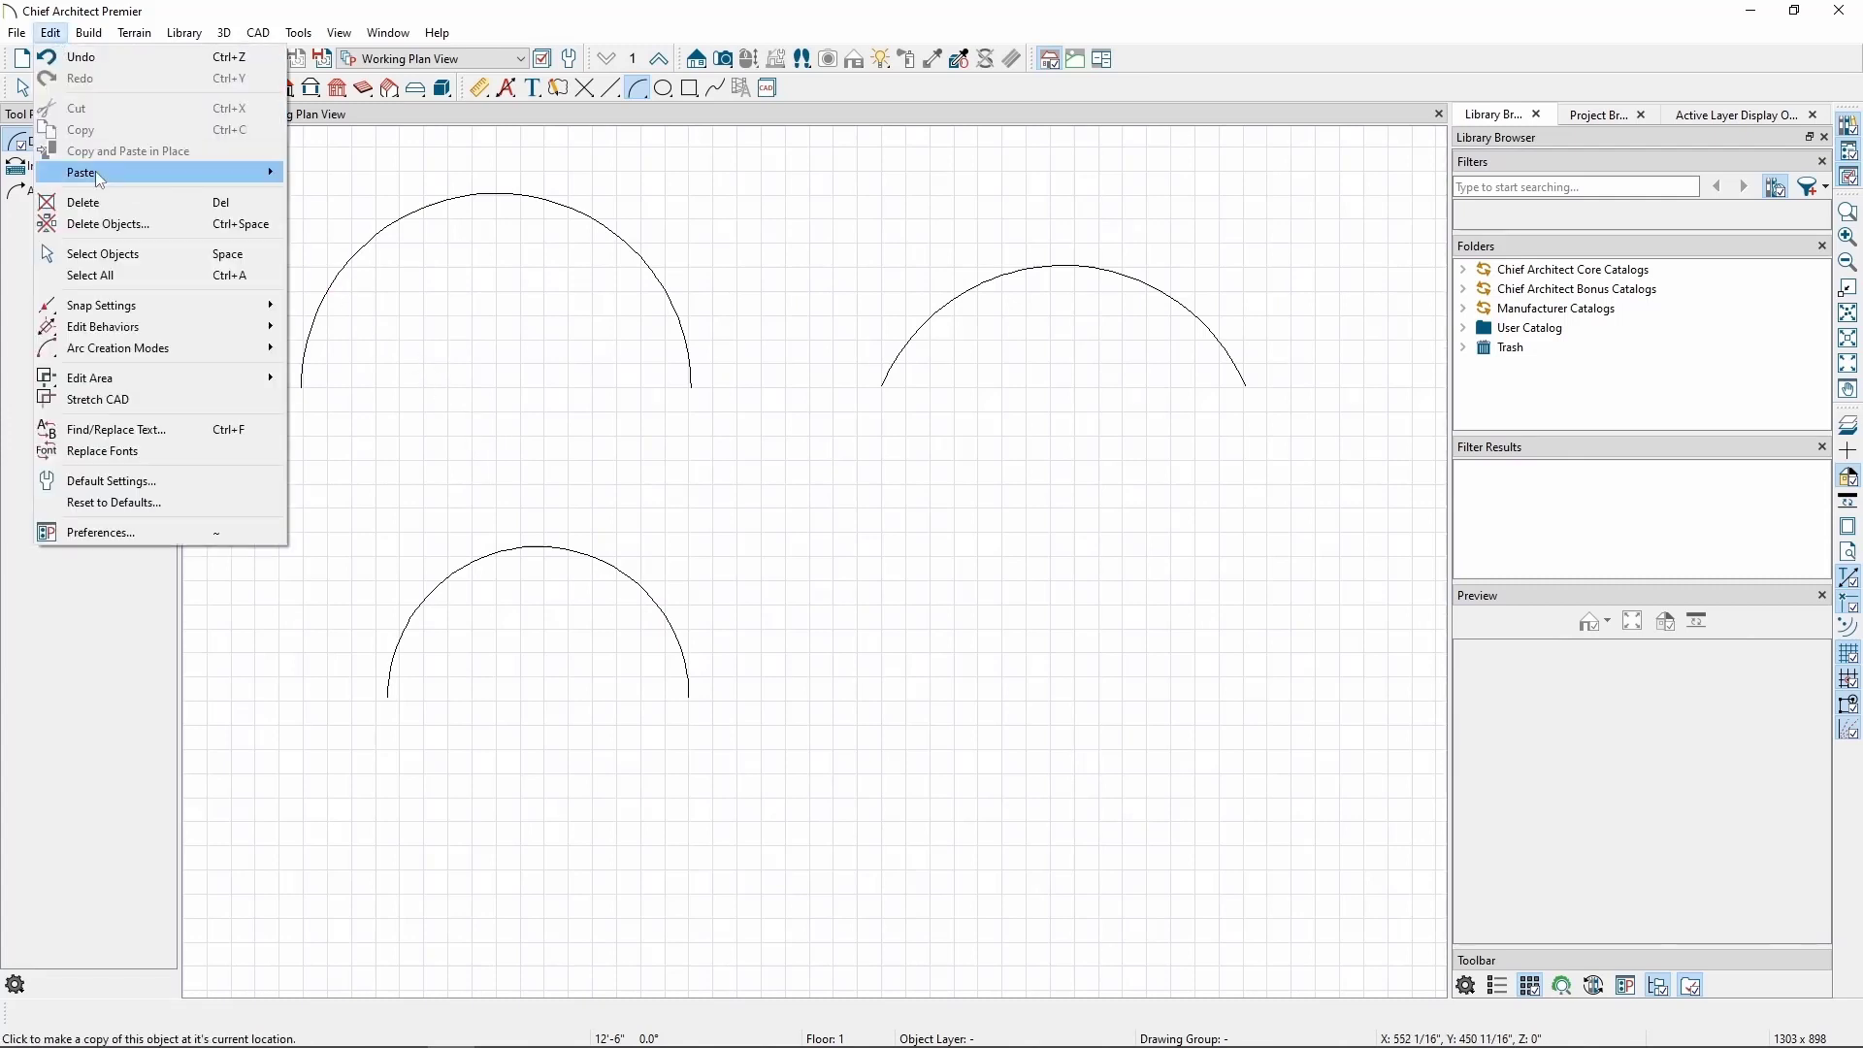
pyautogui.moveTo(152, 356)
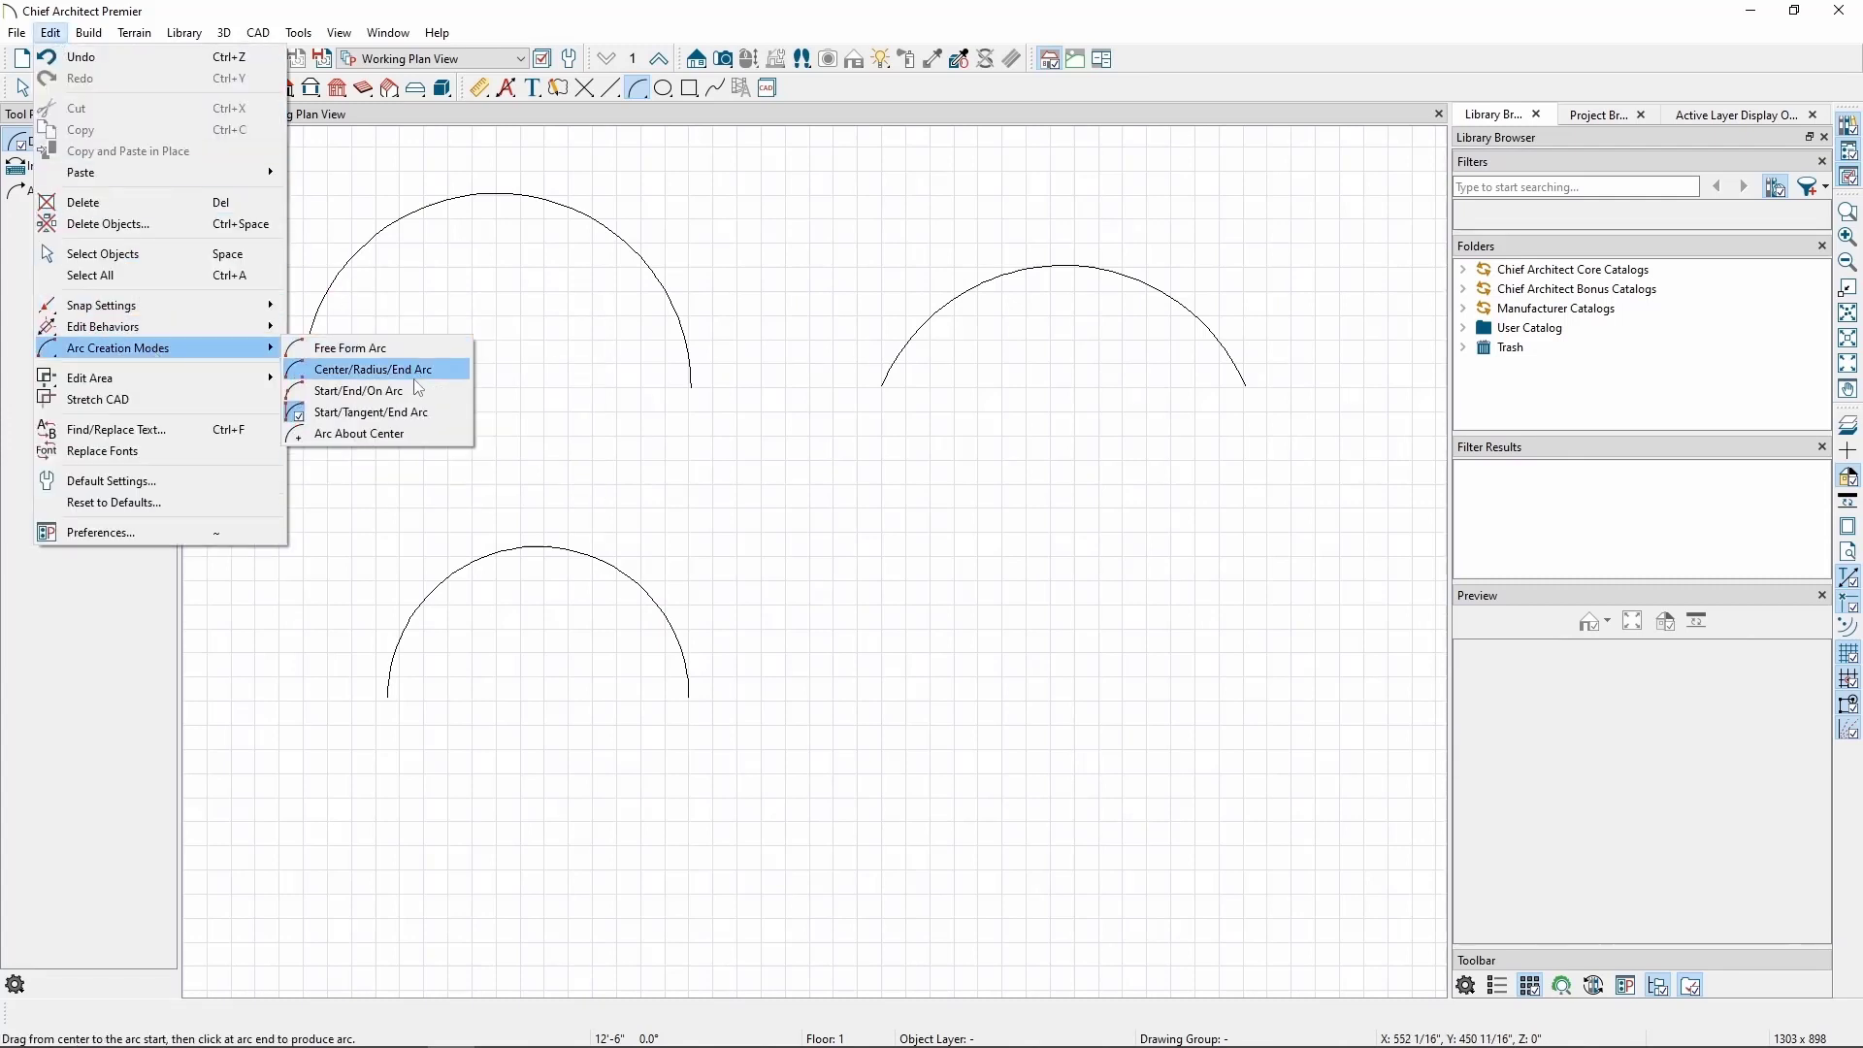
pyautogui.click(416, 434)
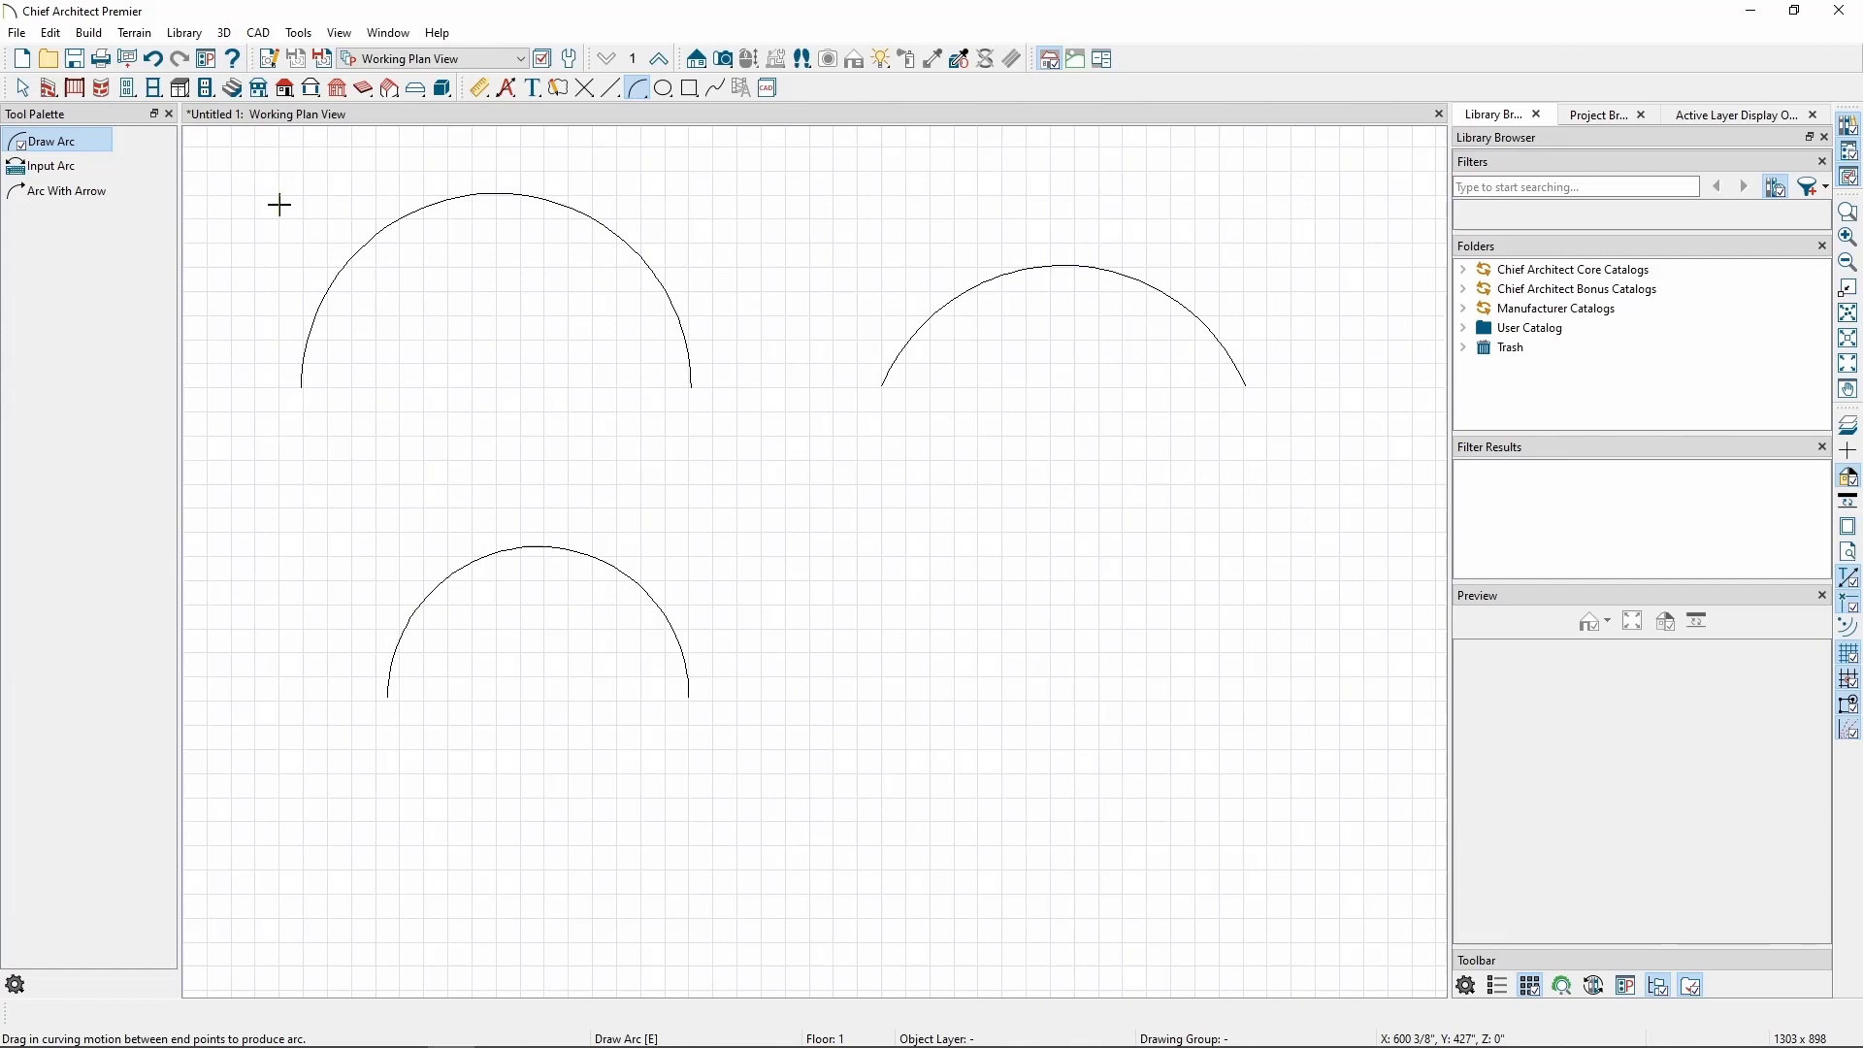
pyautogui.click(258, 33)
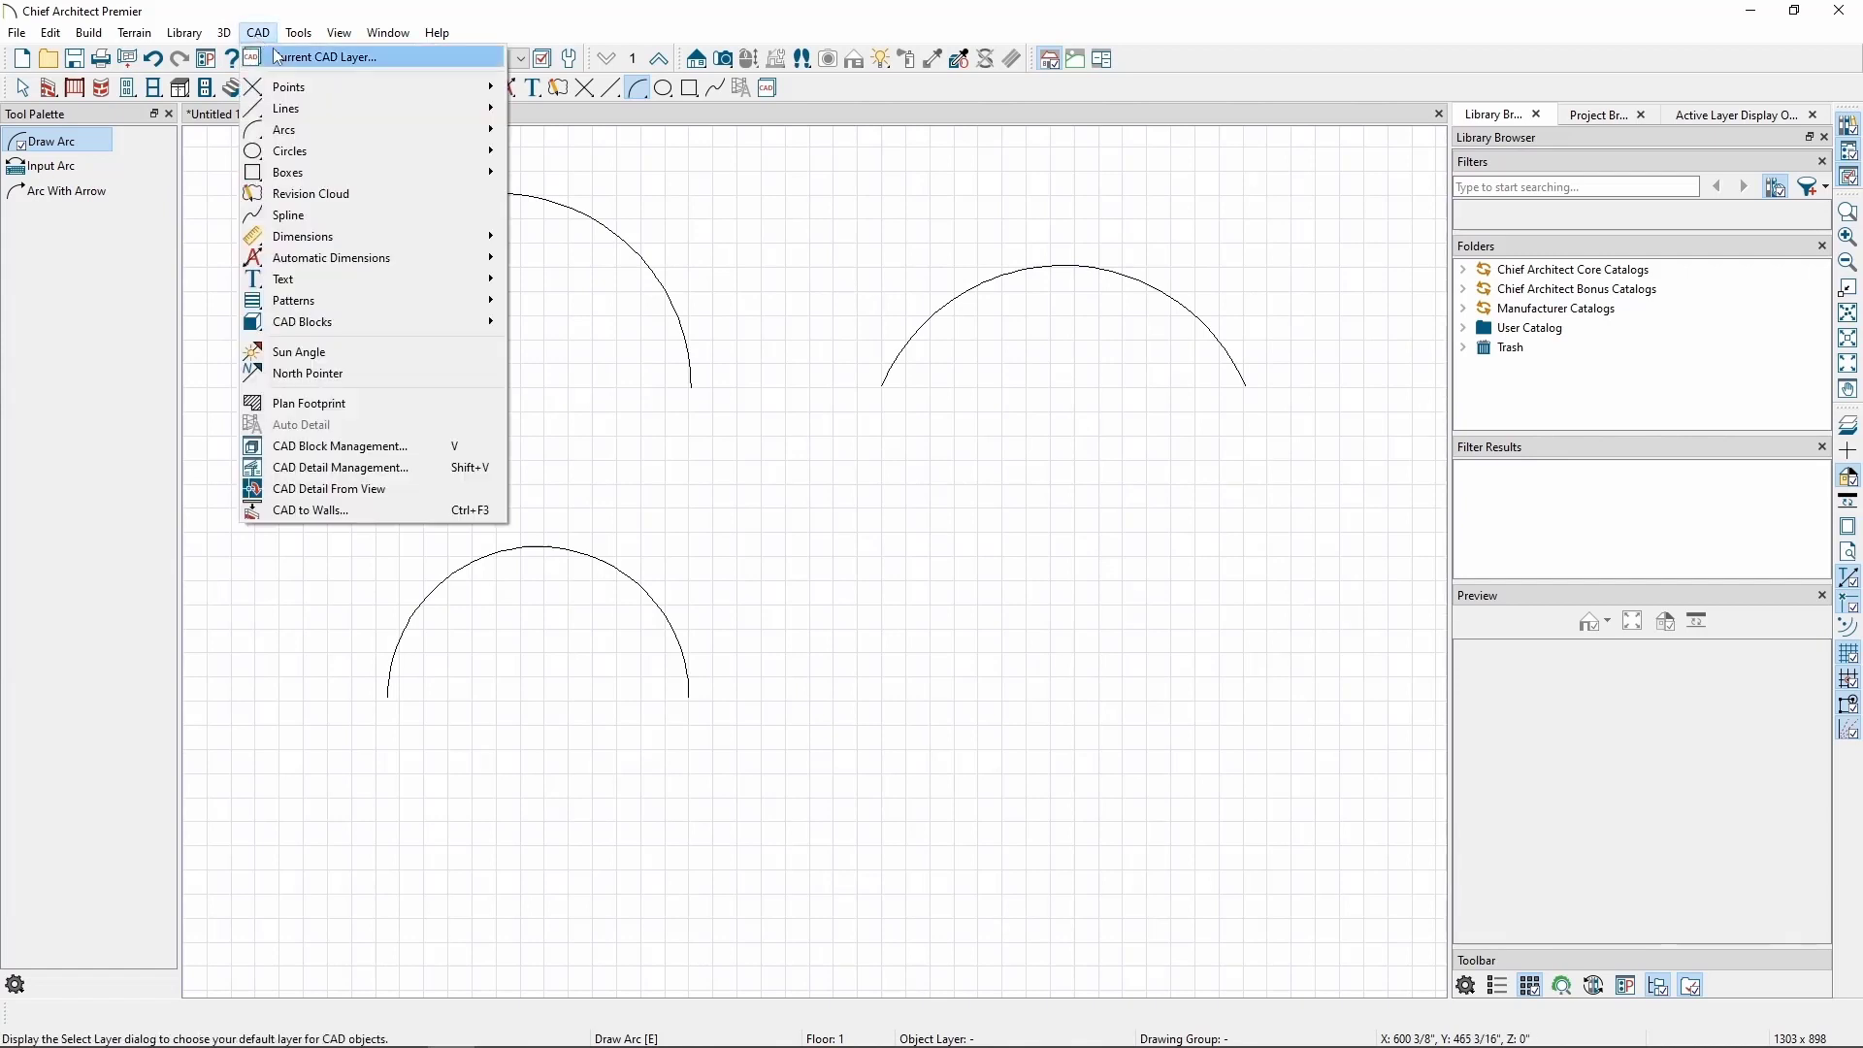
pyautogui.moveTo(324, 88)
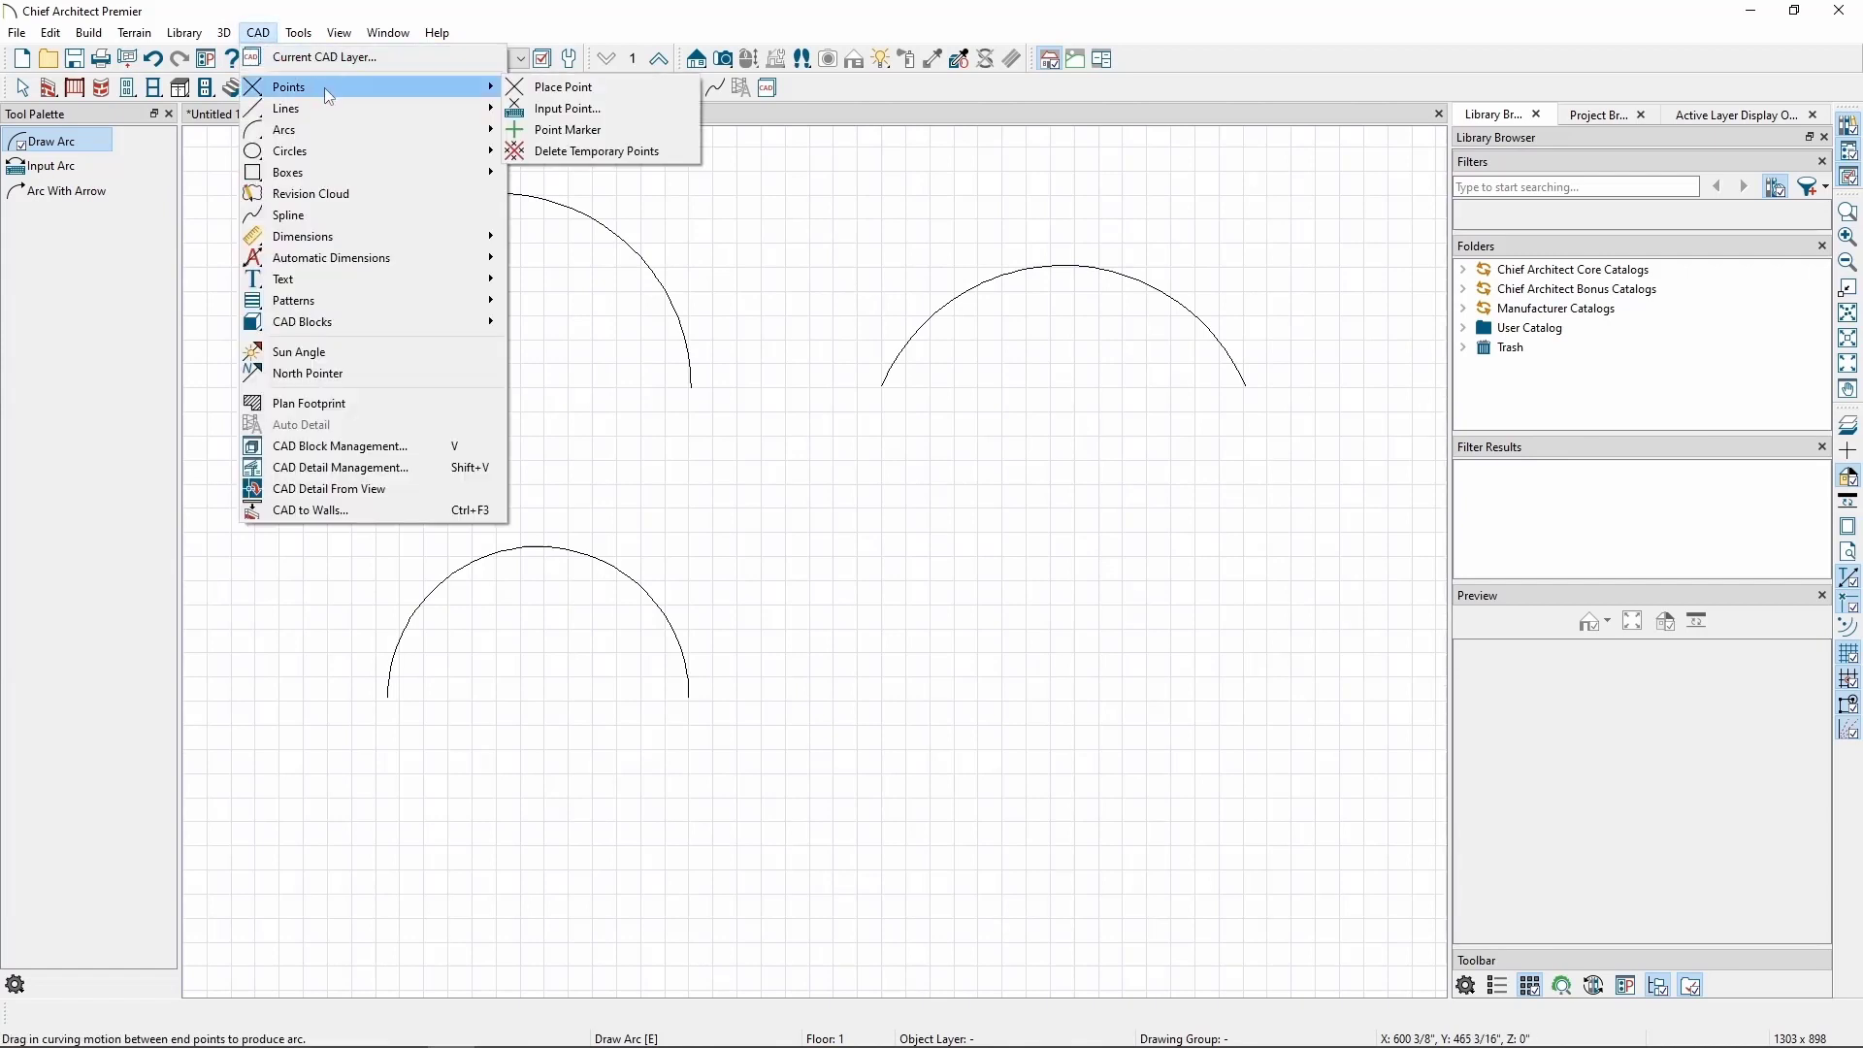
pyautogui.click(626, 88)
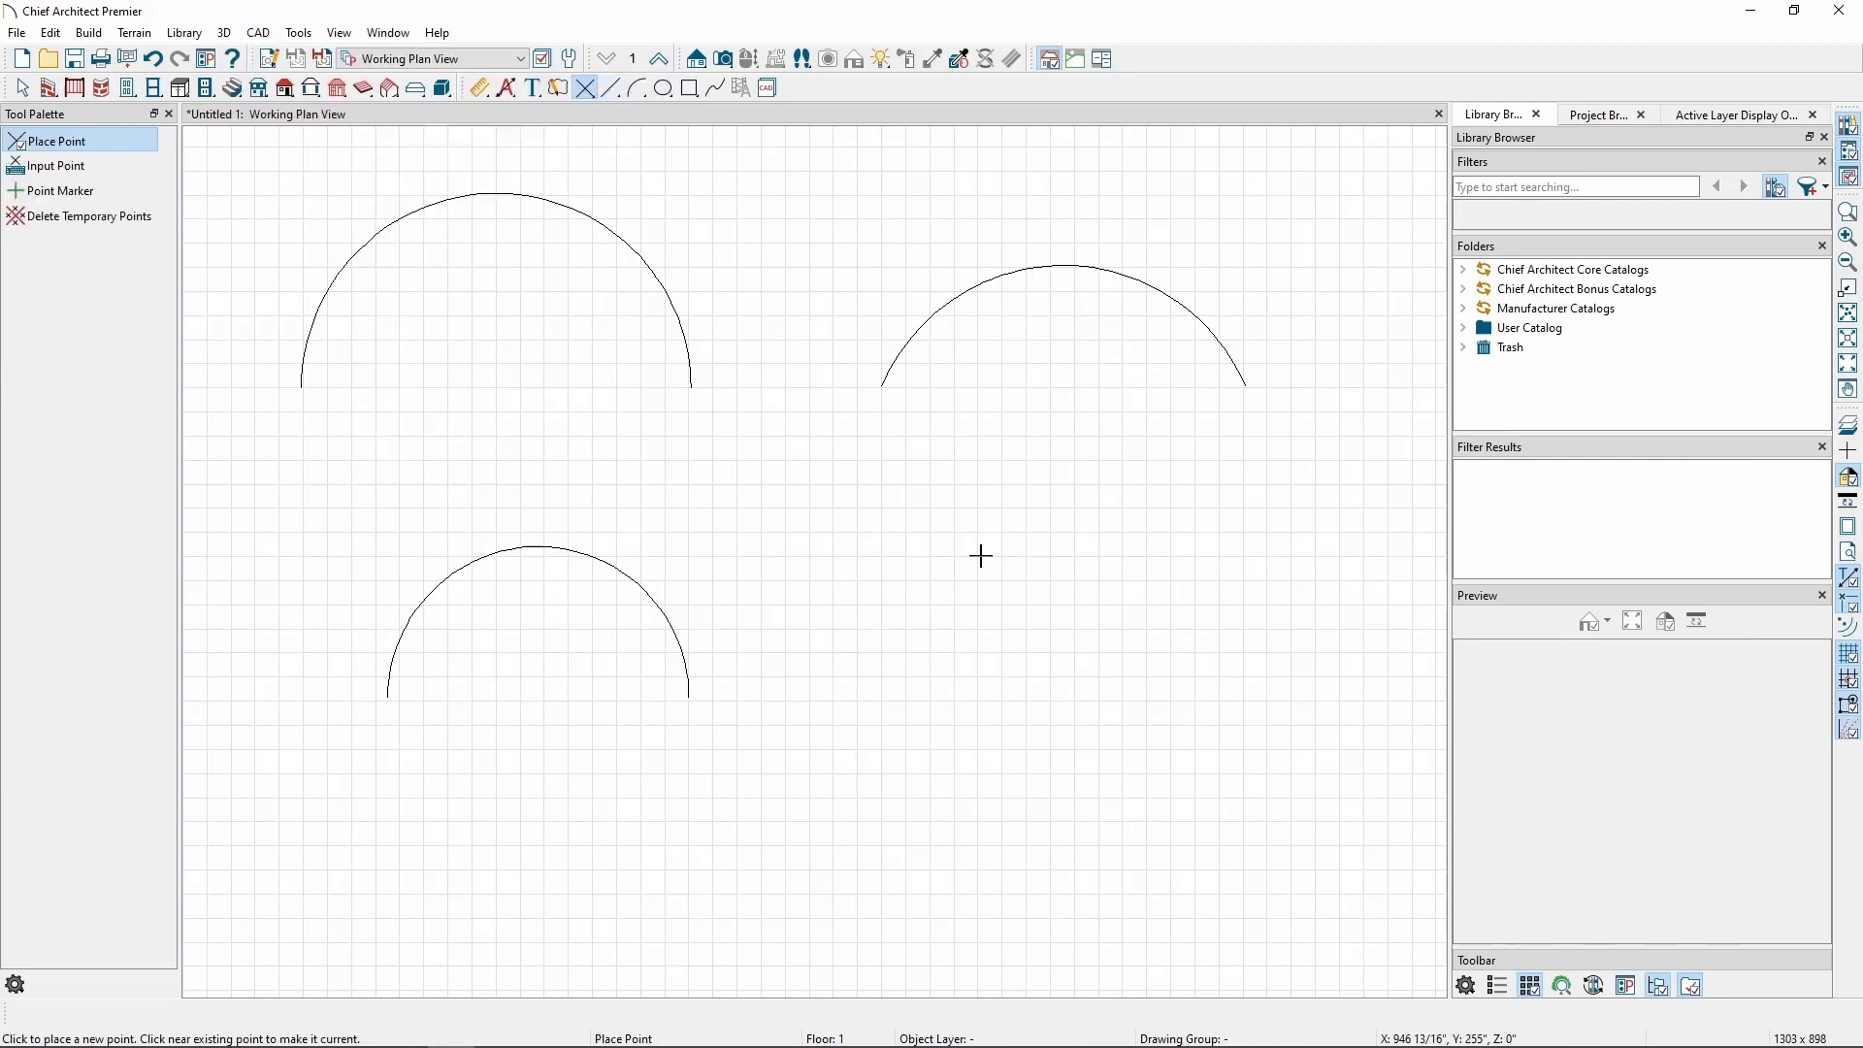
pyautogui.click(995, 603)
# - Draw four arcs centered on the point: a small and a larger one on its left, one on its right and one below
pyautogui.click(258, 32)
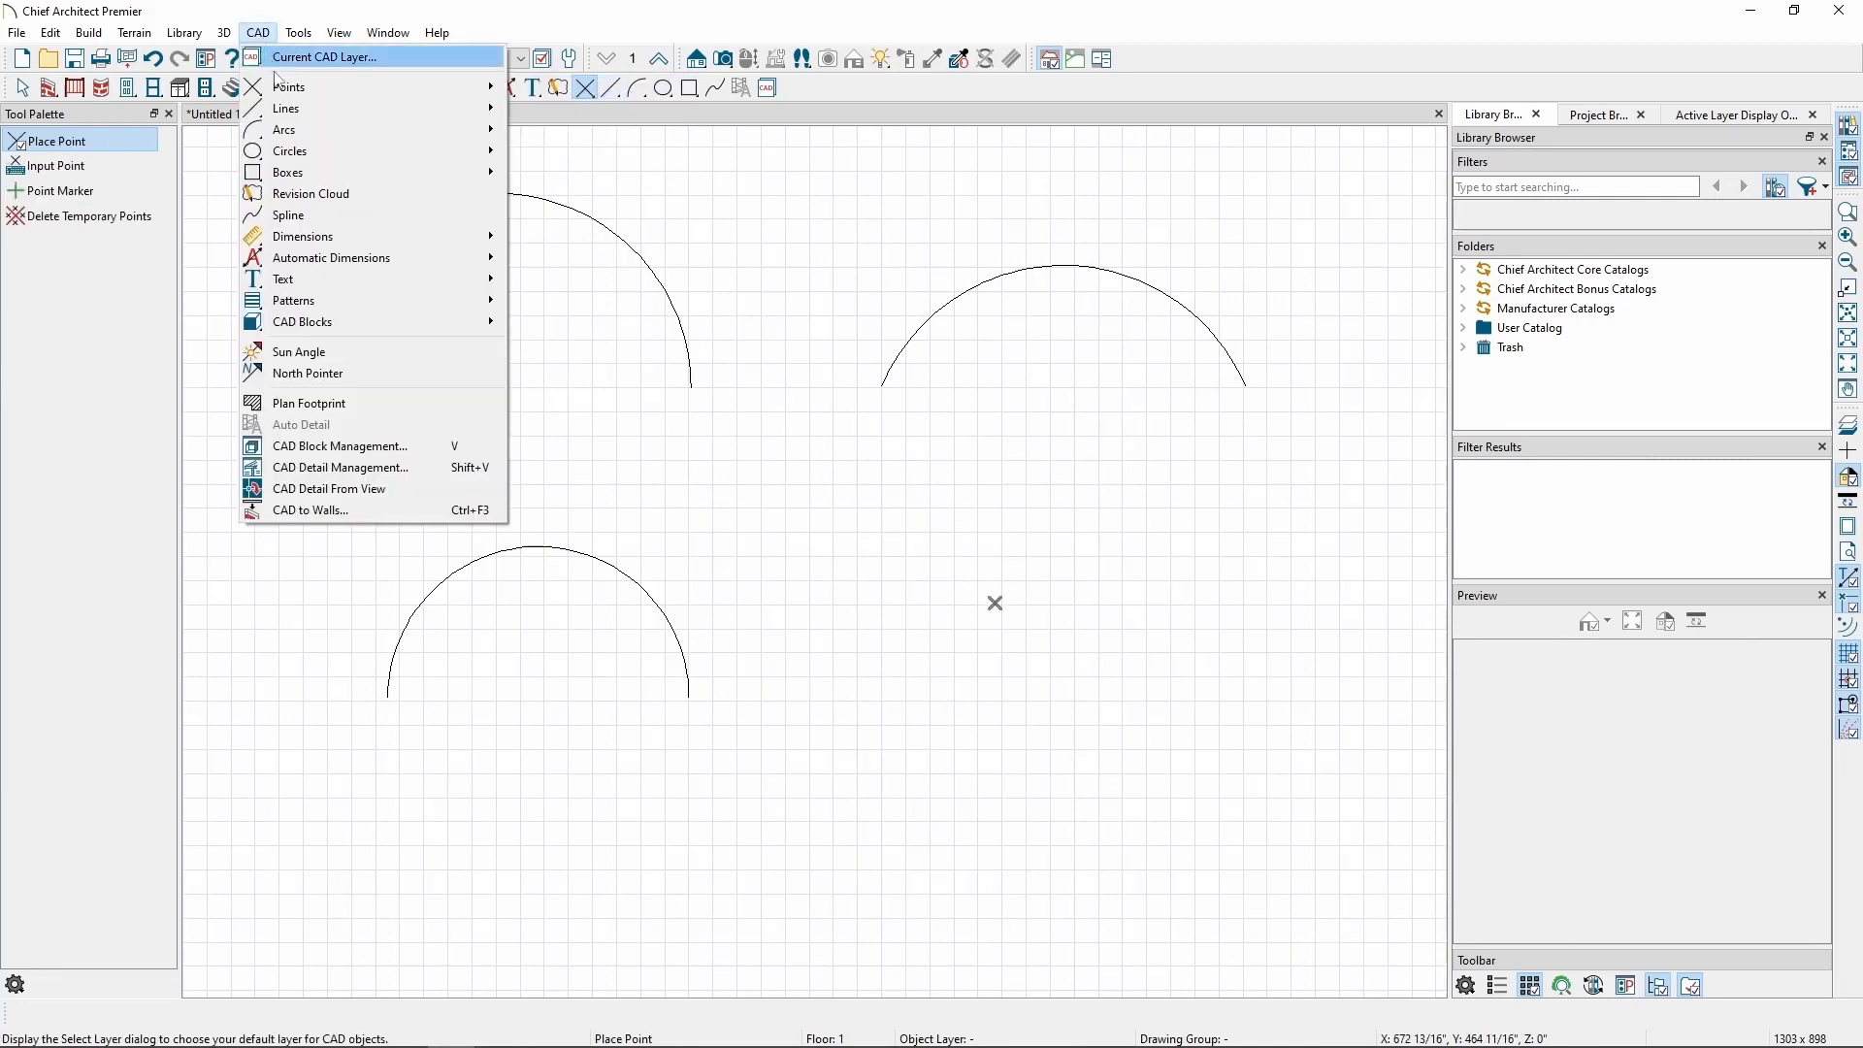
pyautogui.moveTo(465, 129)
pyautogui.click(580, 132)
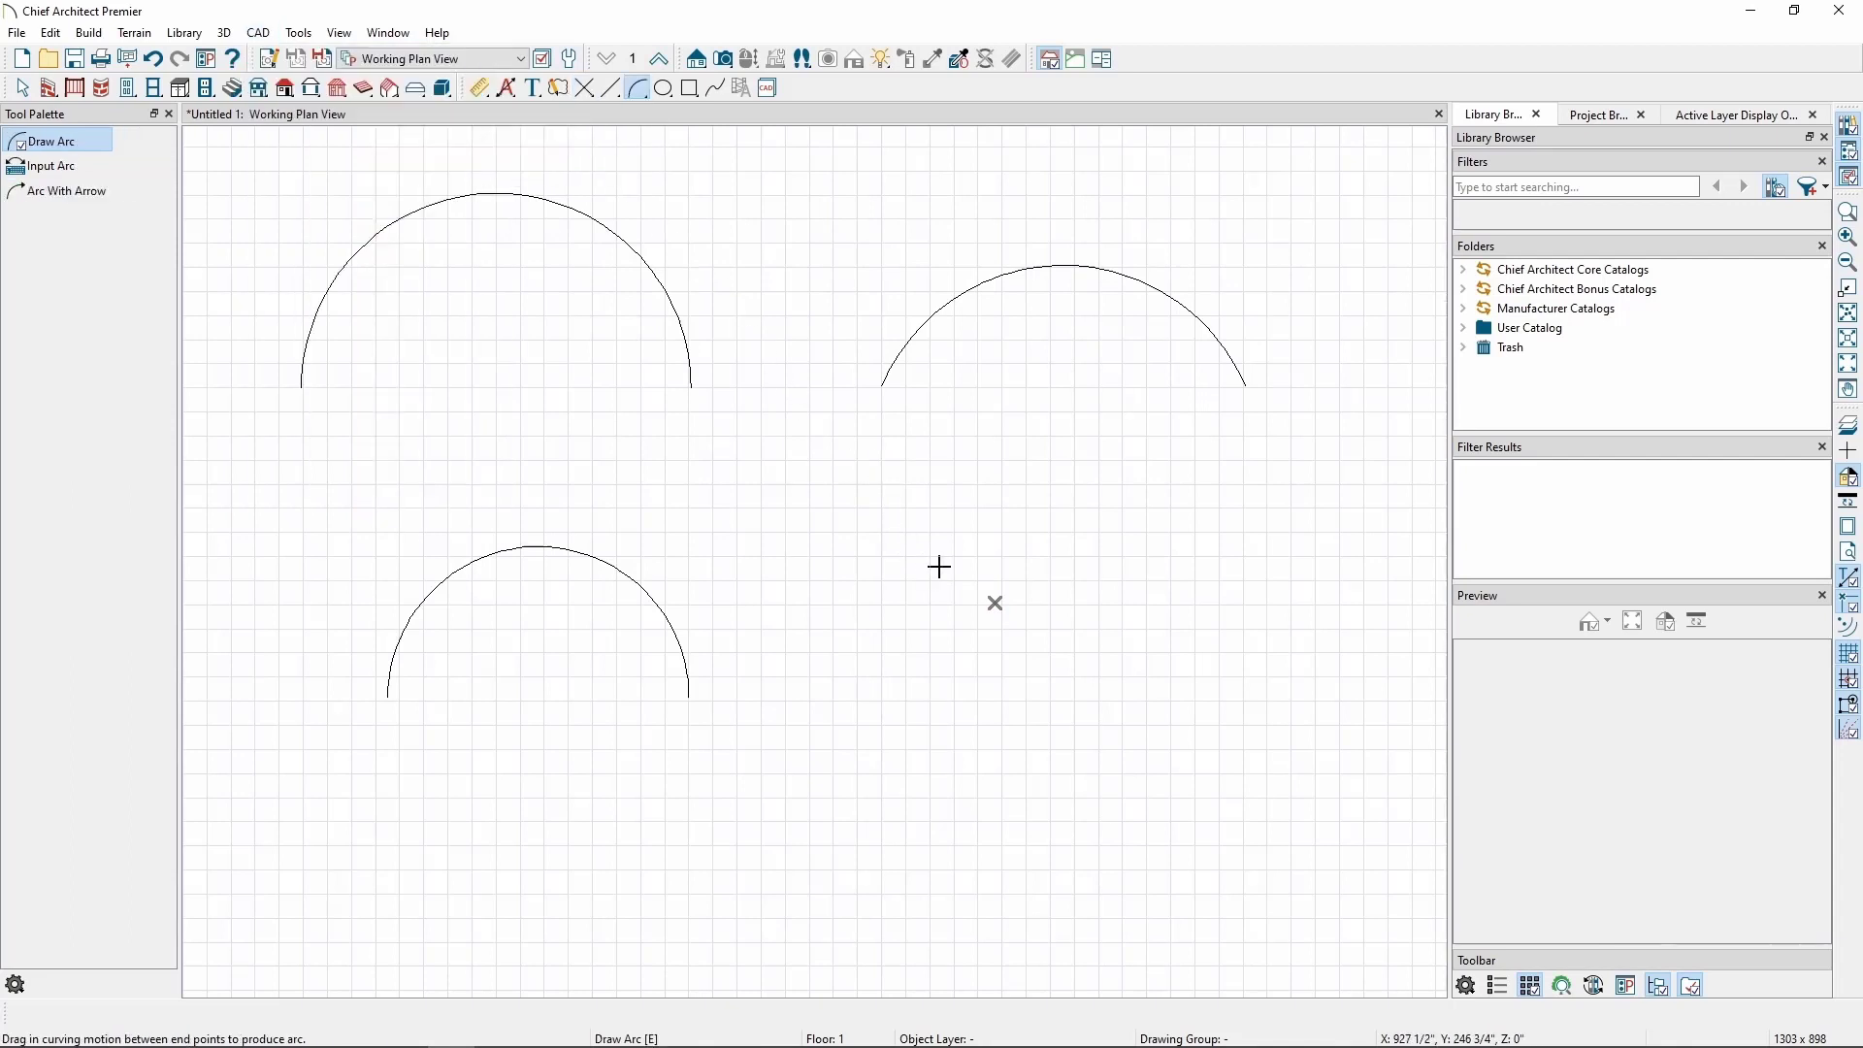
pyautogui.moveTo(984, 525); pyautogui.dragTo(924, 643)
pyautogui.moveTo(1174, 501)
pyautogui.mouseDown()
pyautogui.moveTo(1194, 637)
pyautogui.moveTo(1167, 718)
pyautogui.mouseUp()
pyautogui.moveTo(950, 453)
pyautogui.mouseDown()
pyautogui.moveTo(894, 650)
pyautogui.moveTo(957, 810)
pyautogui.mouseUp()
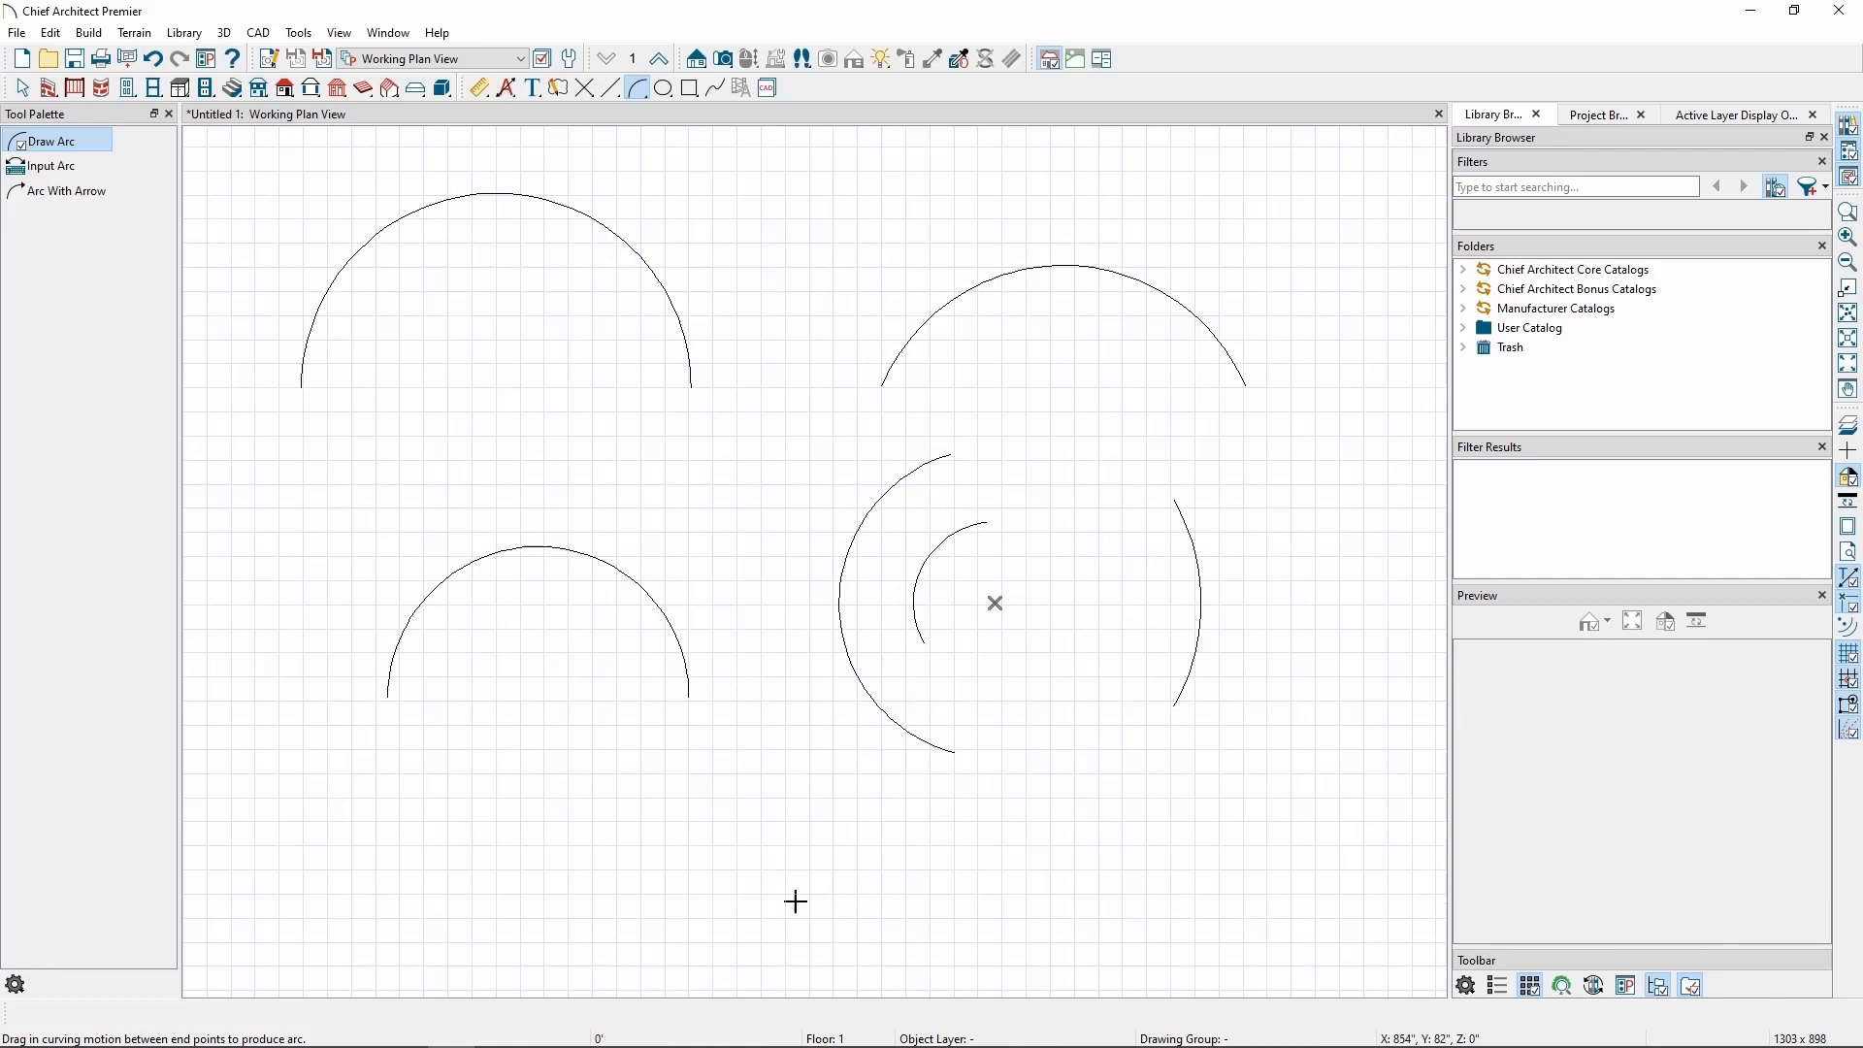
pyautogui.moveTo(791, 900); pyautogui.dragTo(996, 962)
# - Place a second CAD point to the right of the concentric arcs
pyautogui.click(258, 32)
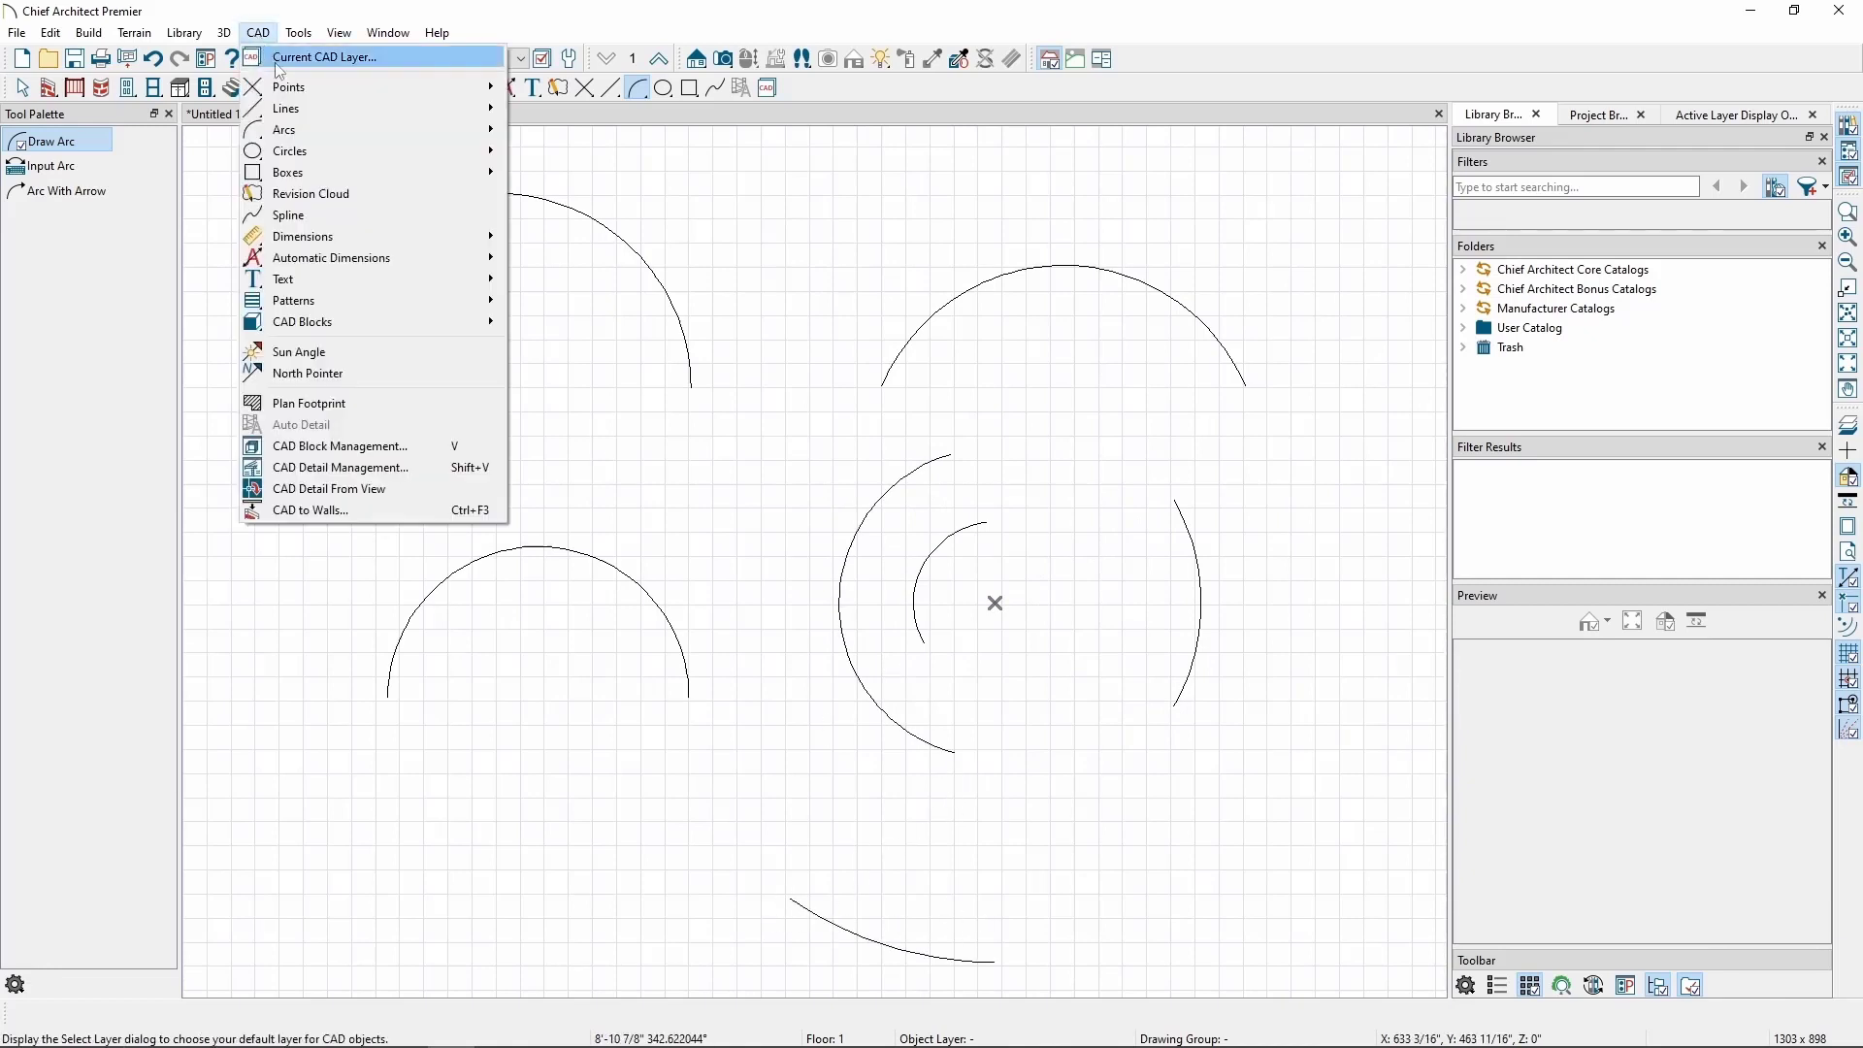
pyautogui.moveTo(291, 83)
pyautogui.click(771, 79)
pyautogui.click(1264, 501)
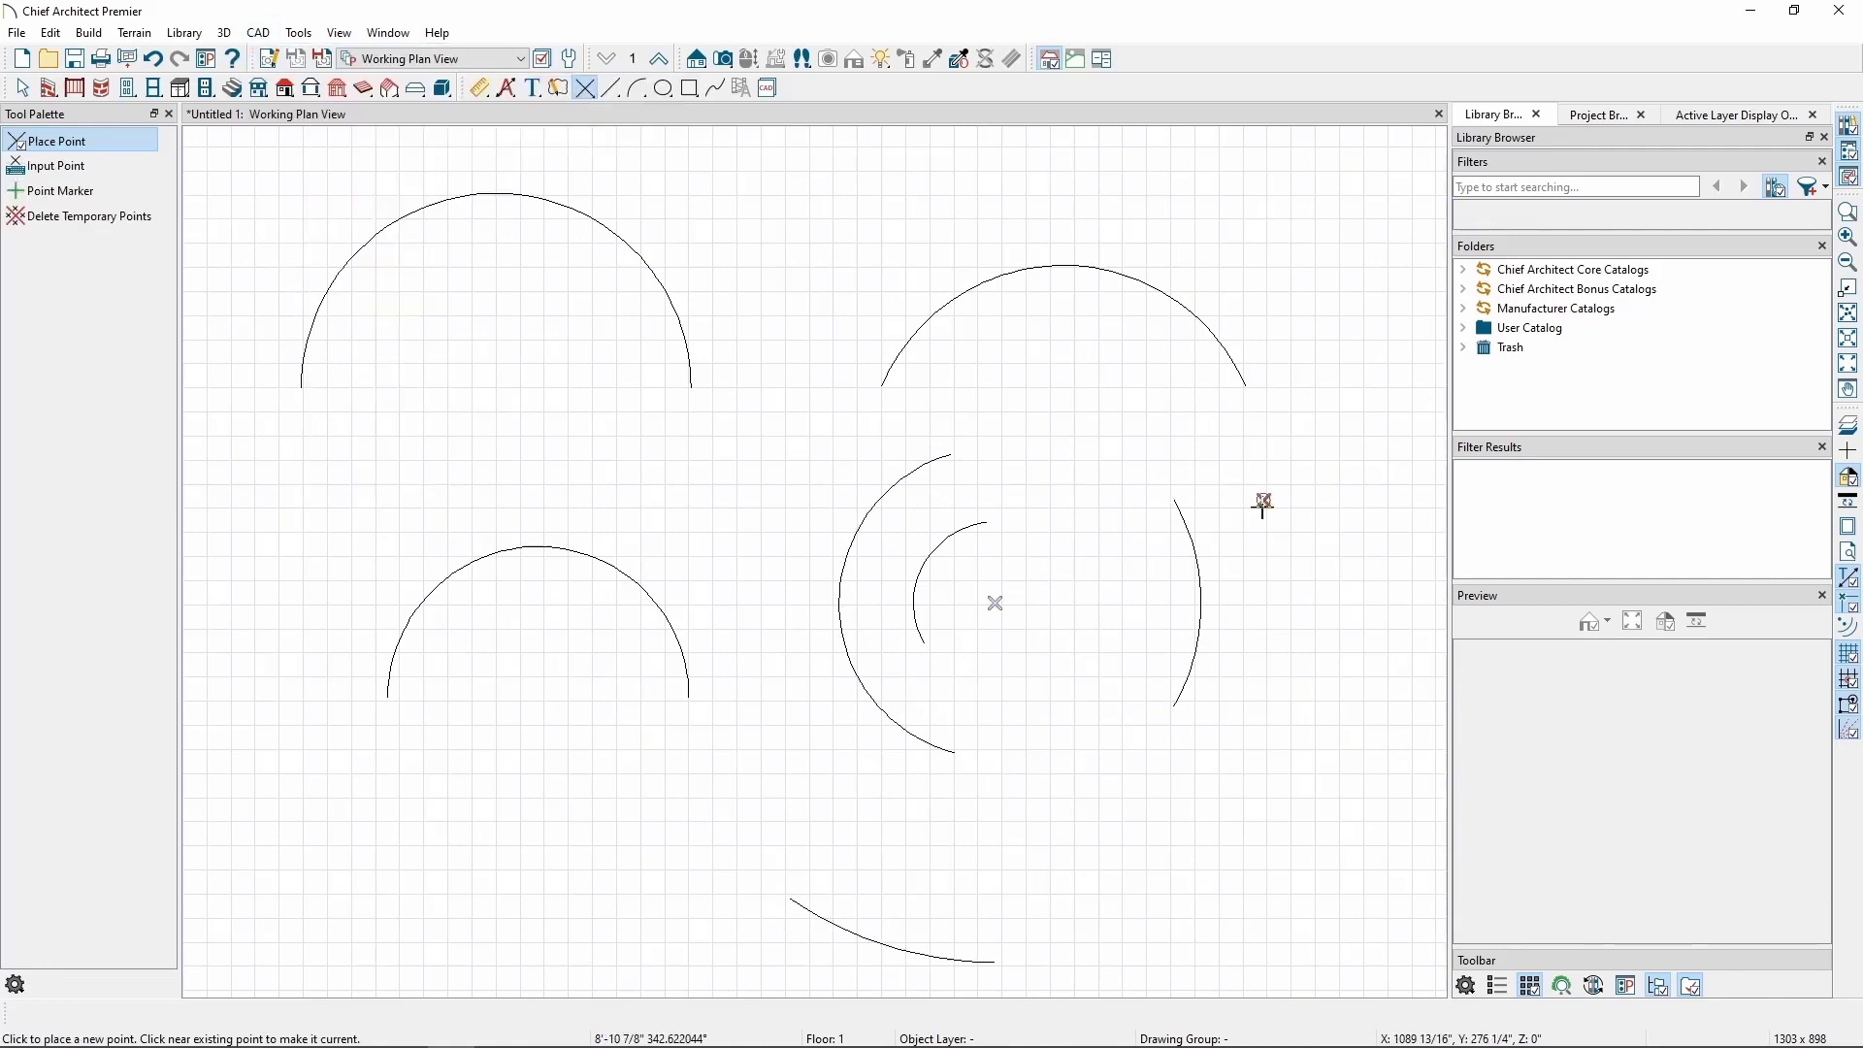
# - Draw an arc centered on the second CAD point
pyautogui.click(258, 32)
pyautogui.moveTo(291, 129)
pyautogui.click(558, 130)
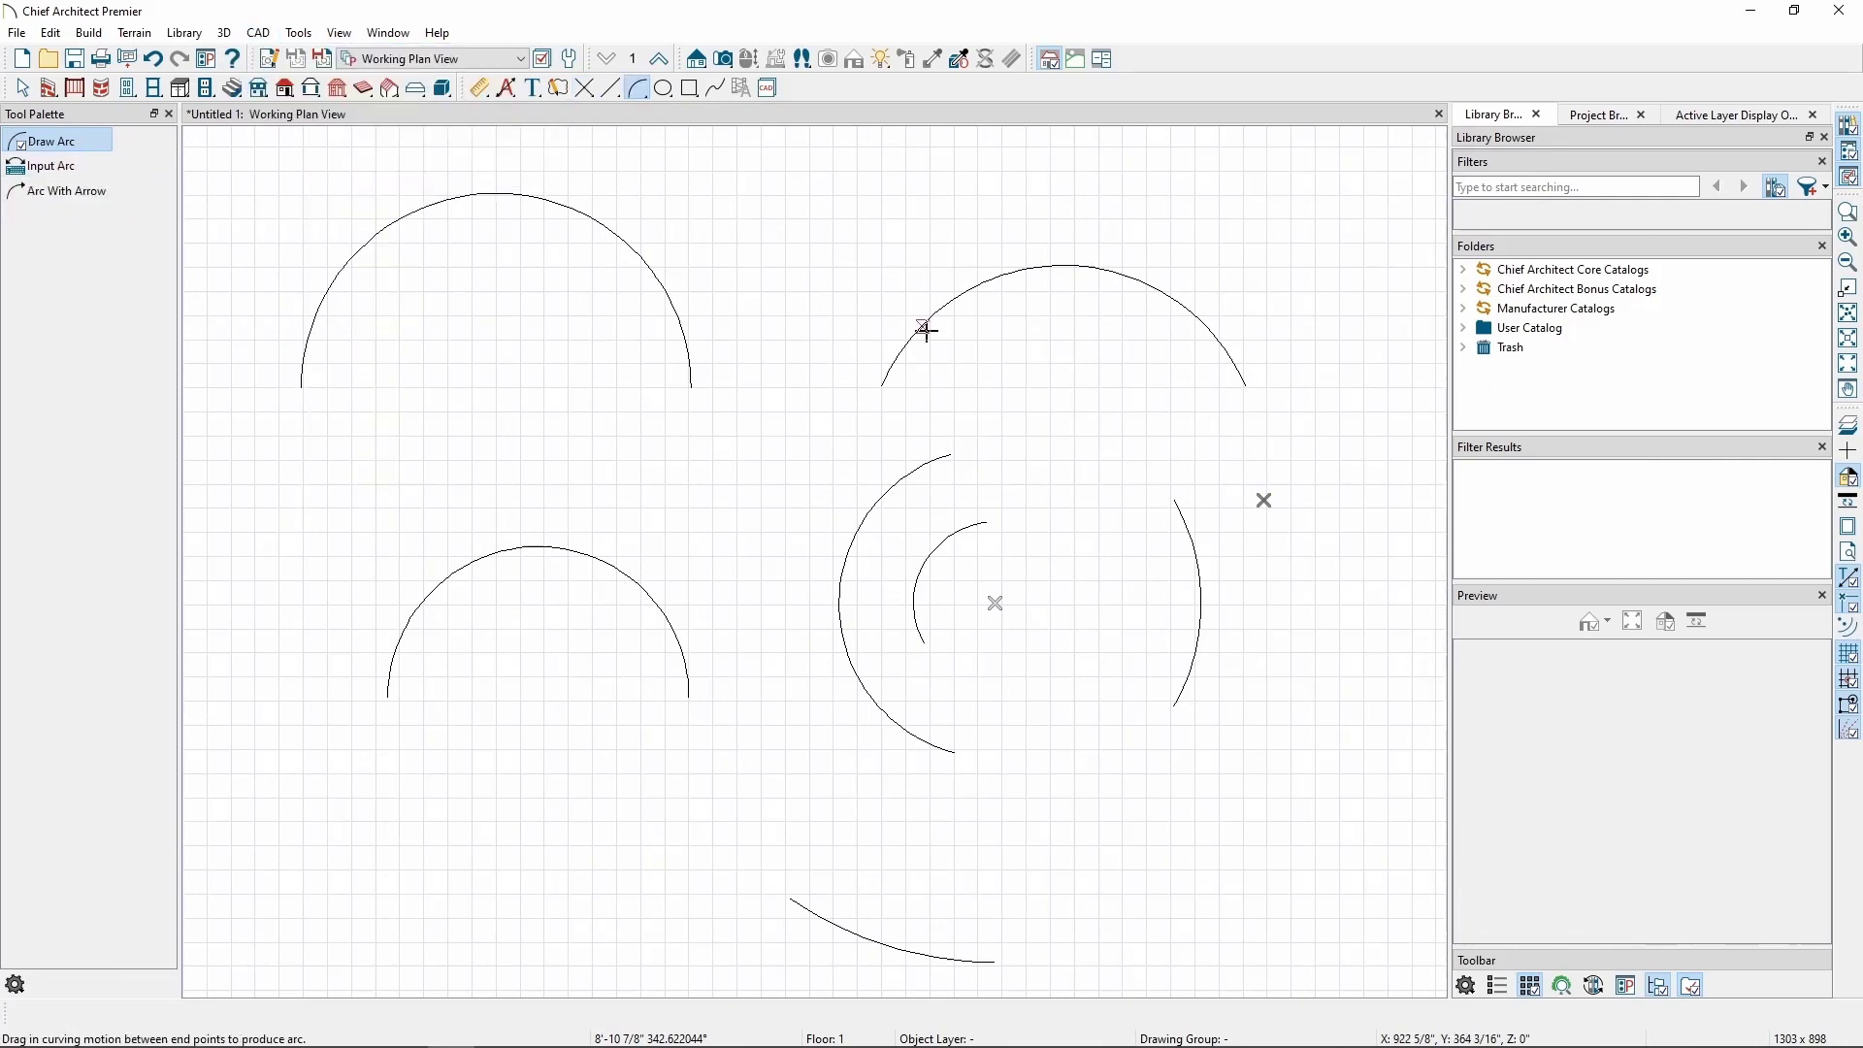
pyautogui.moveTo(1175, 422)
pyautogui.mouseDown()
pyautogui.moveTo(1144, 564)
pyautogui.moveTo(1253, 769)
pyautogui.moveTo(1303, 742)
pyautogui.mouseUp()
pyautogui.moveTo(1367, 465); pyautogui.dragTo(404, 504, button='middle')
pyautogui.moveTo(733, 436); pyautogui.dragTo(571, 400, button='middle')
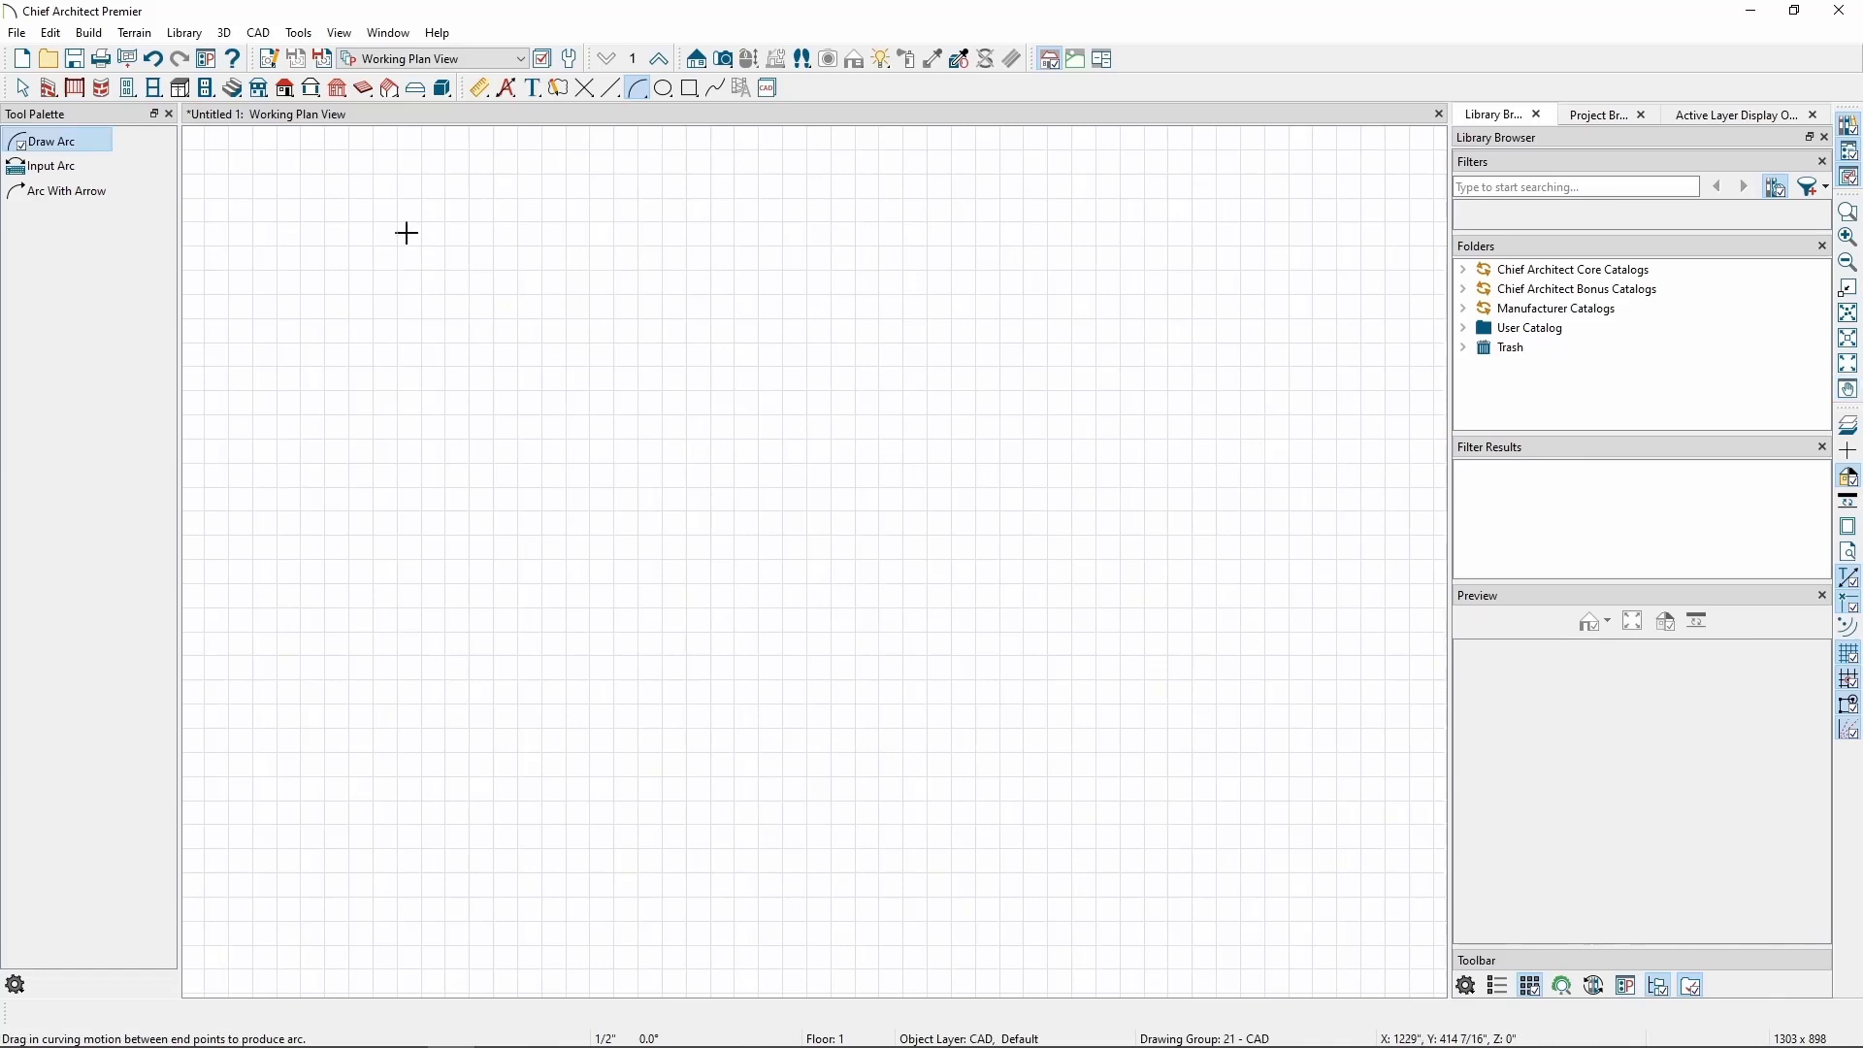
# - Place a CAD point in the empty plan view at about X 1280", Y 324"
pyautogui.click(261, 36)
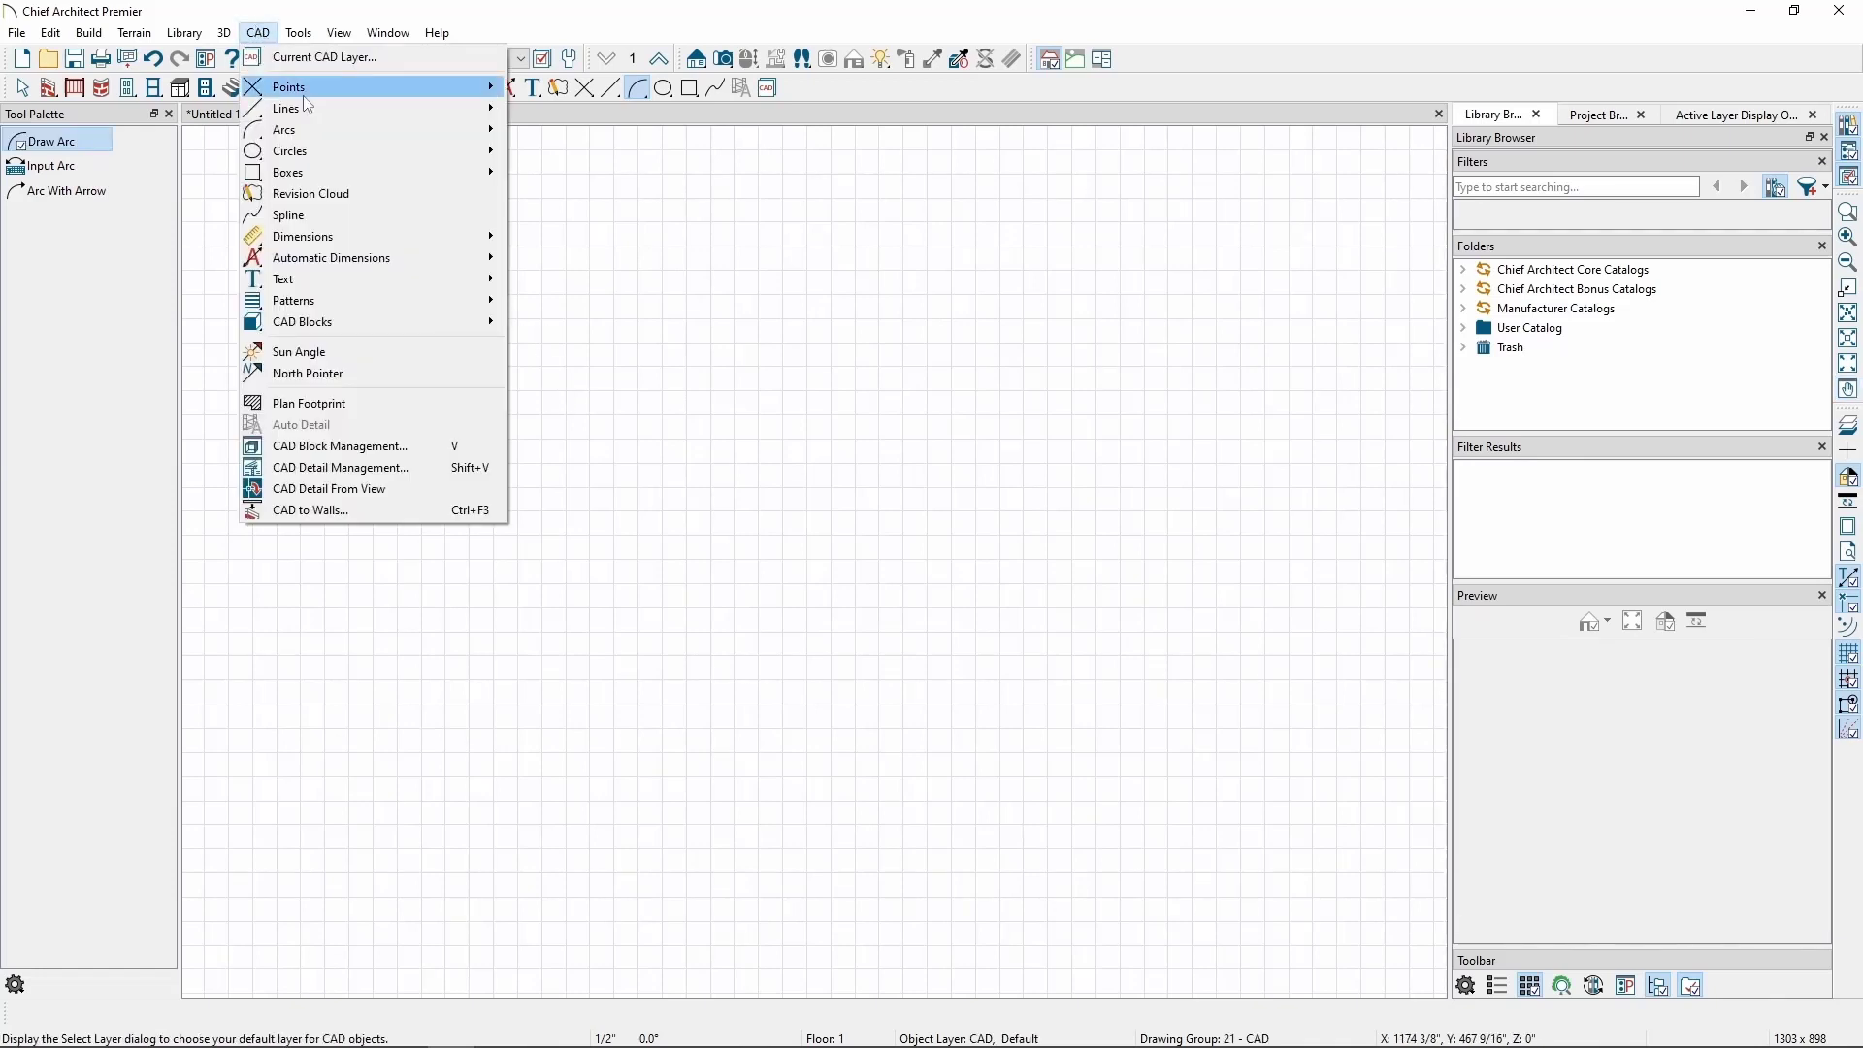
pyautogui.moveTo(320, 88)
pyautogui.click(551, 94)
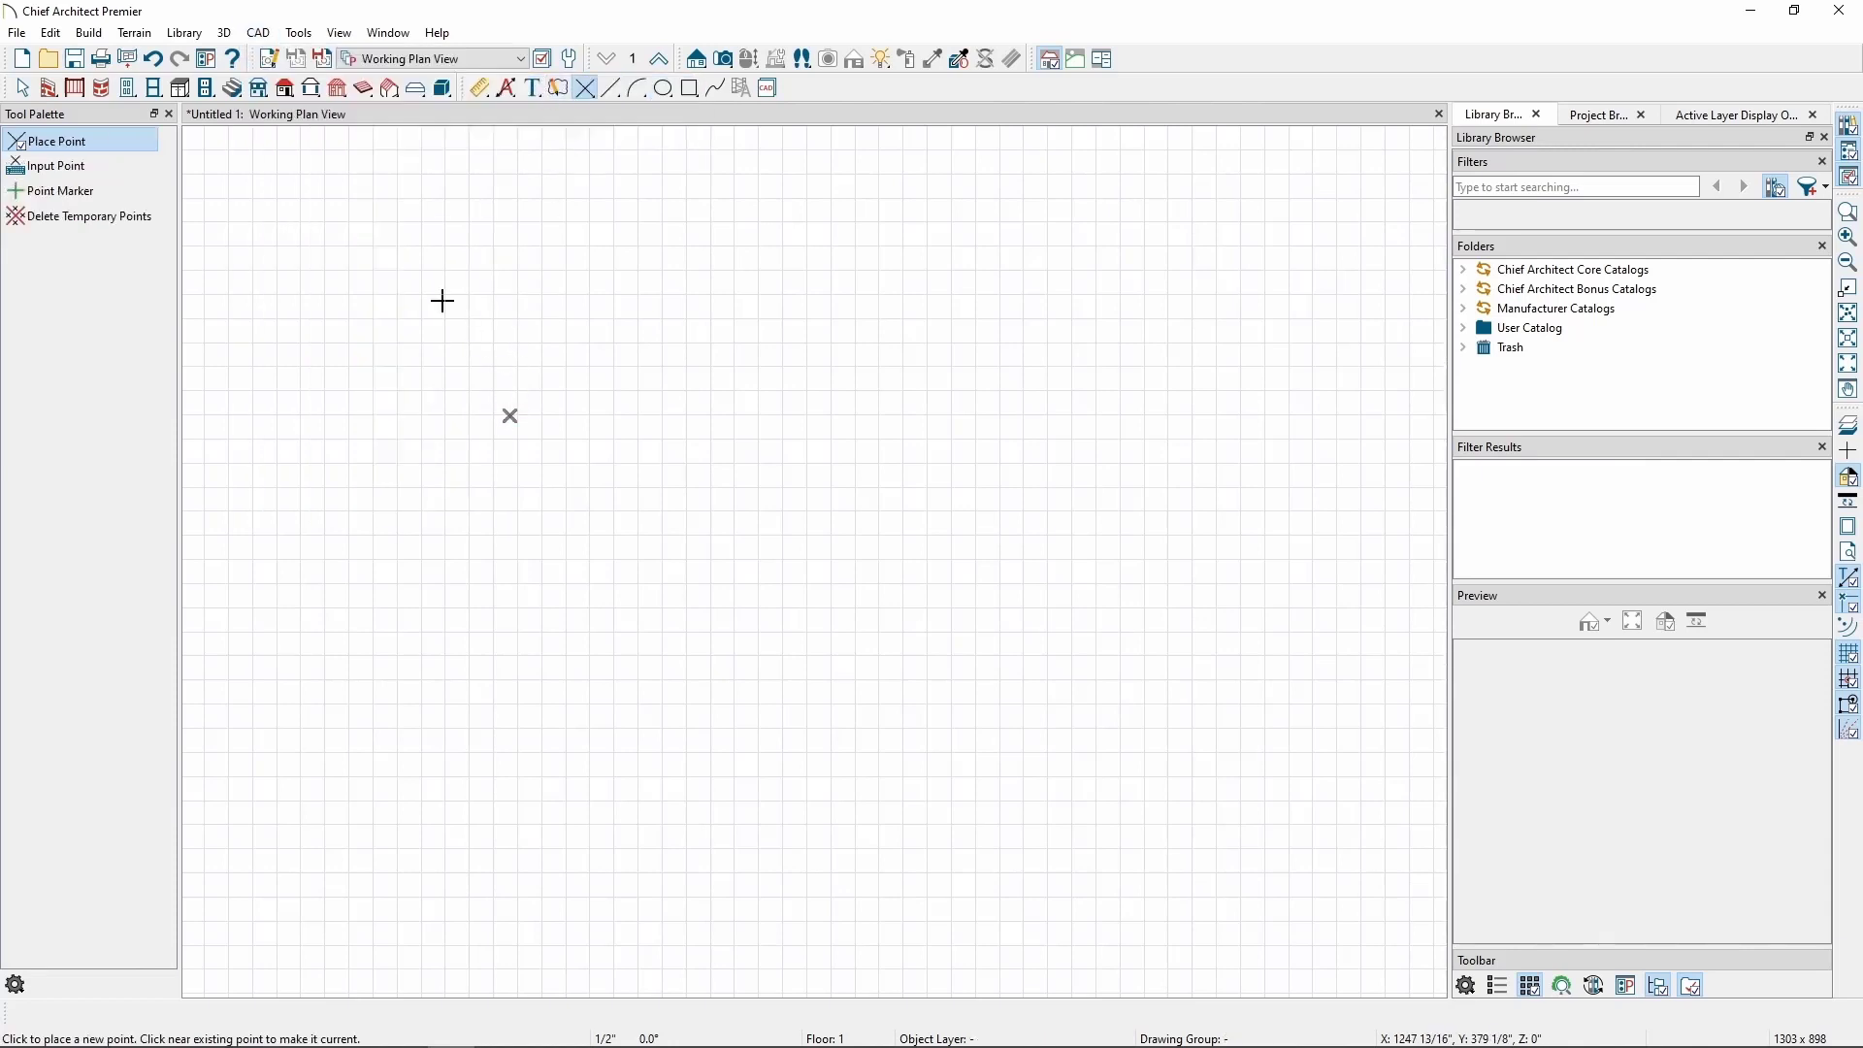
# - Input an arc starting at the CAD point with start direction 90°, radius 100", clockwise curve and arc angle 180°
pyautogui.click(271, 36)
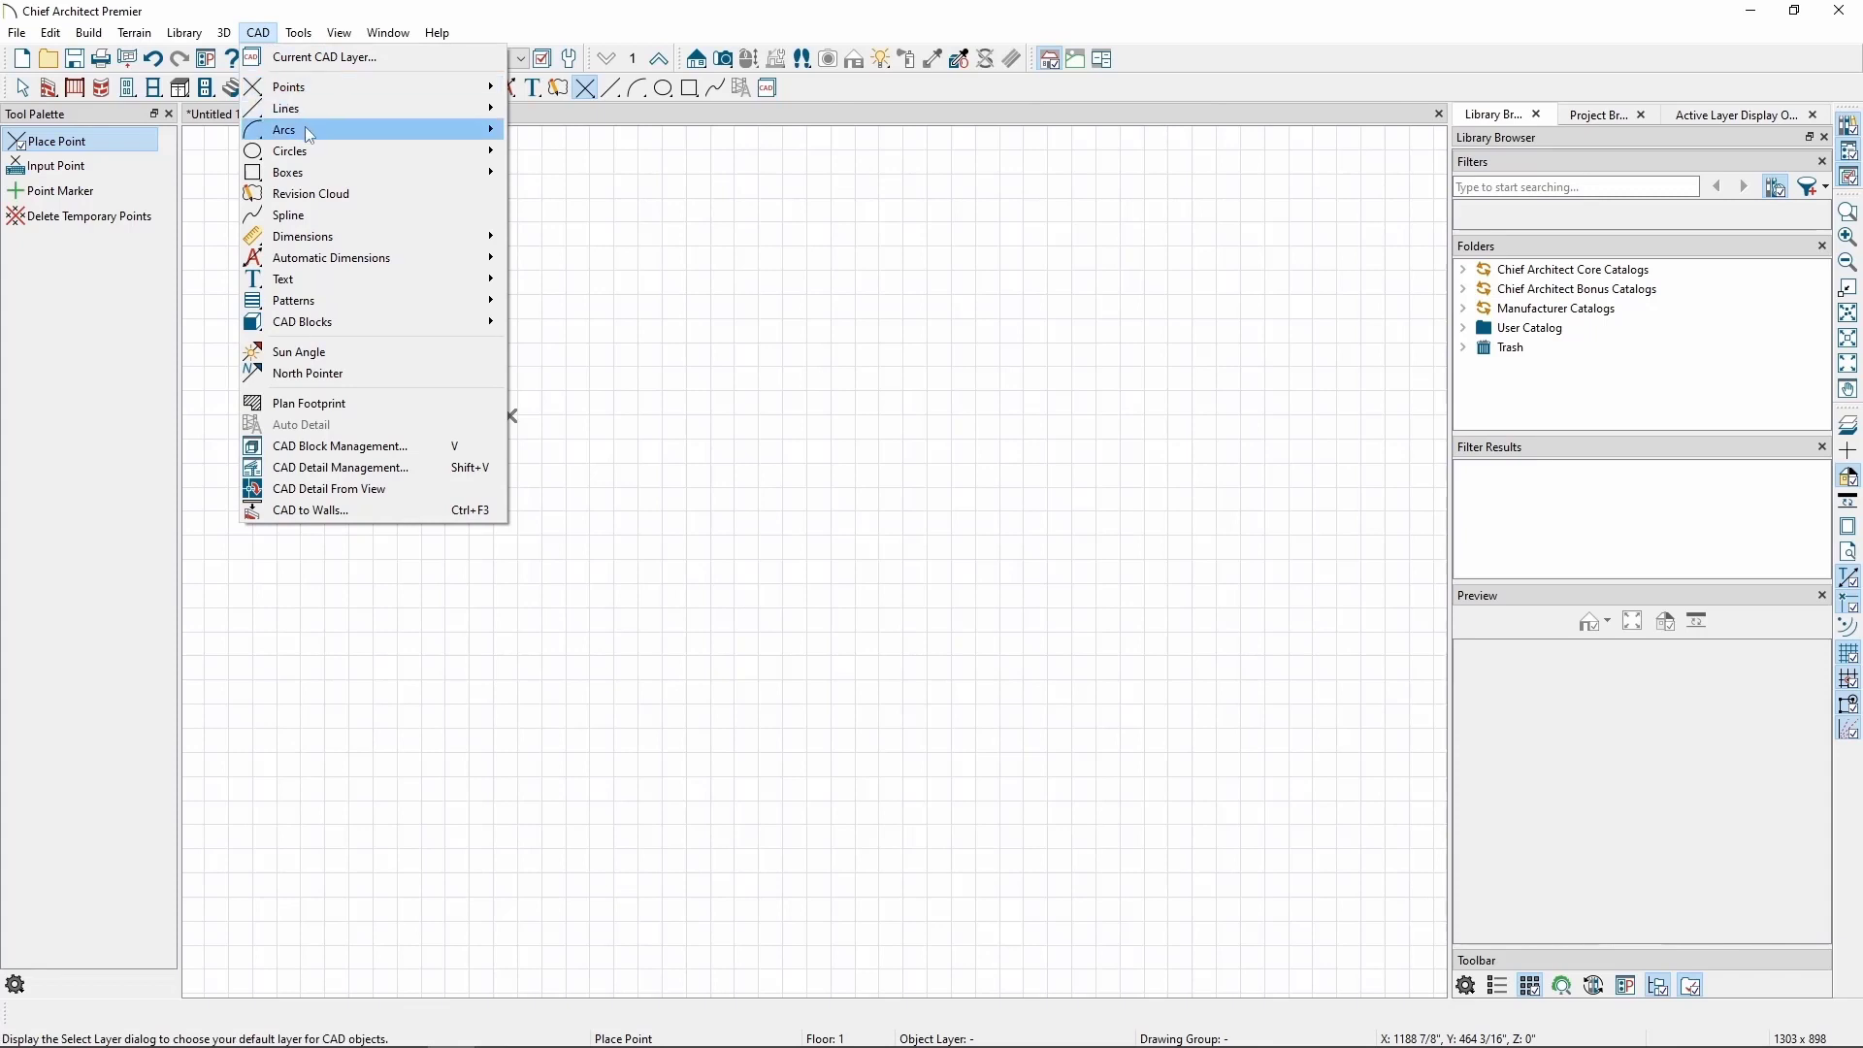
pyautogui.moveTo(480, 130)
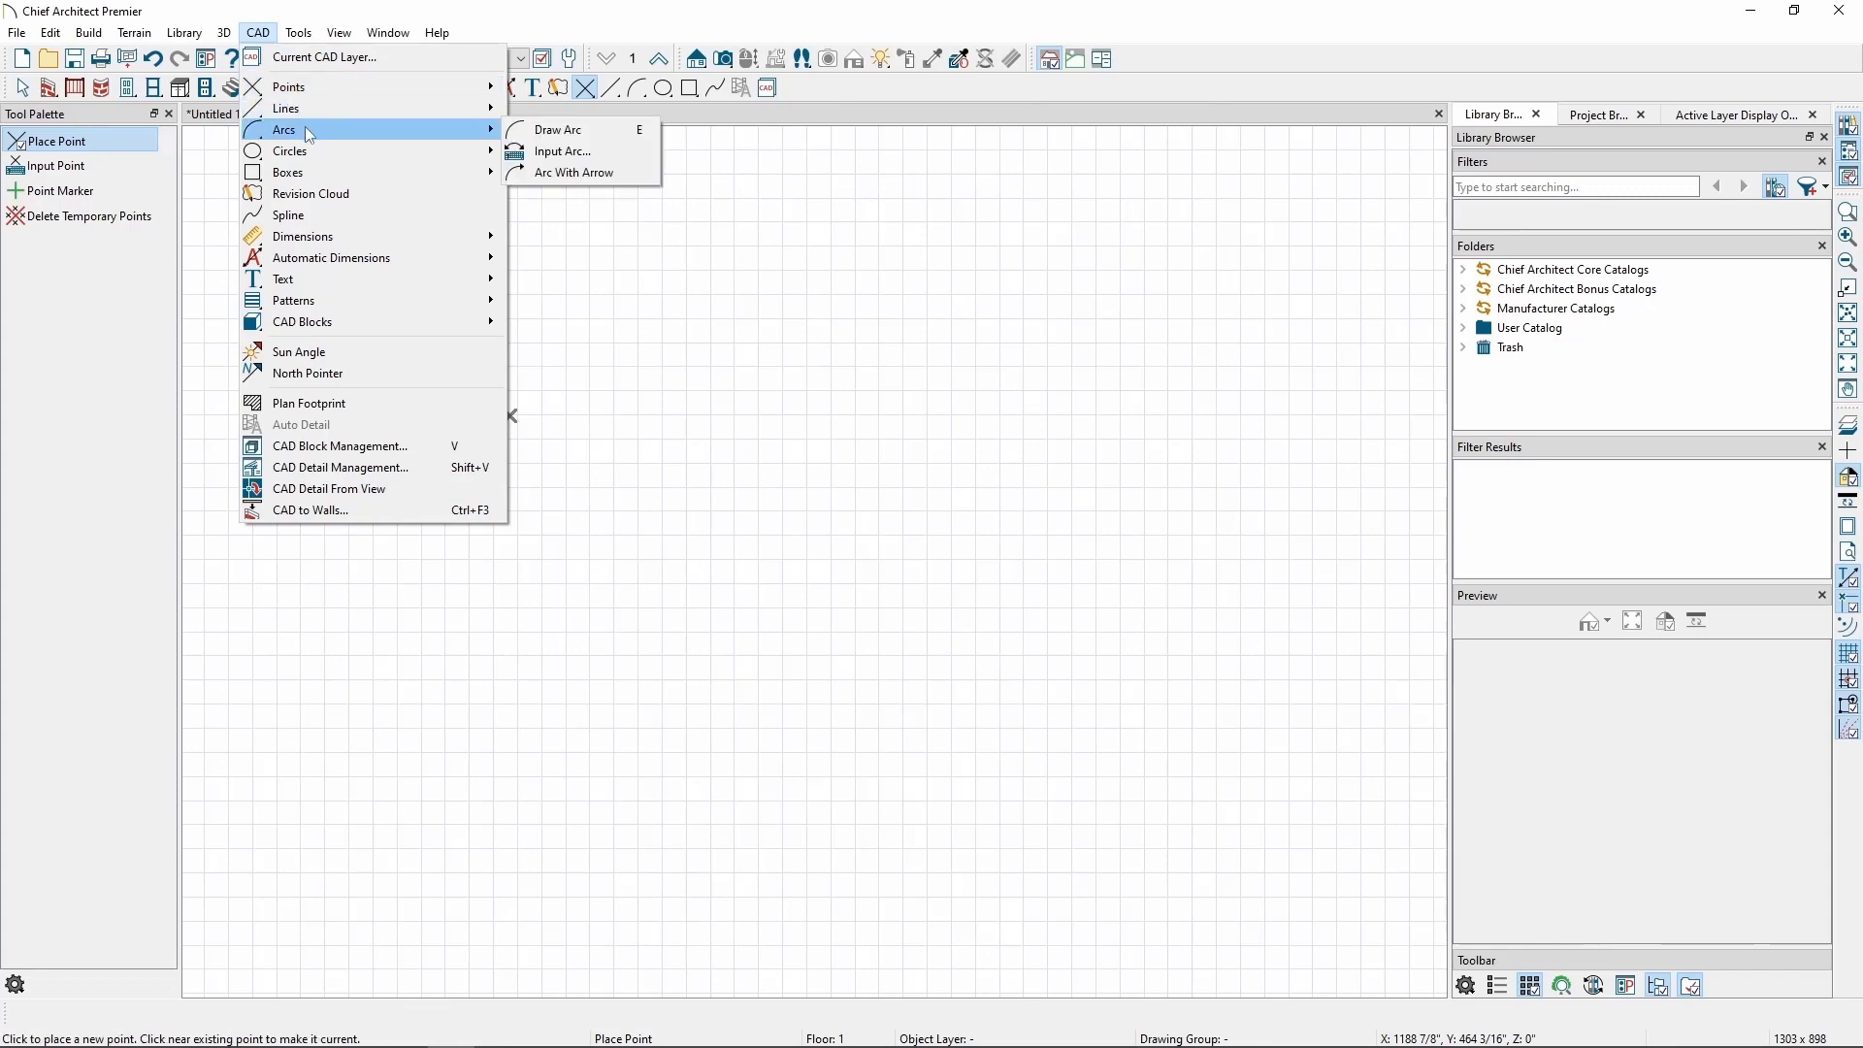
pyautogui.click(591, 153)
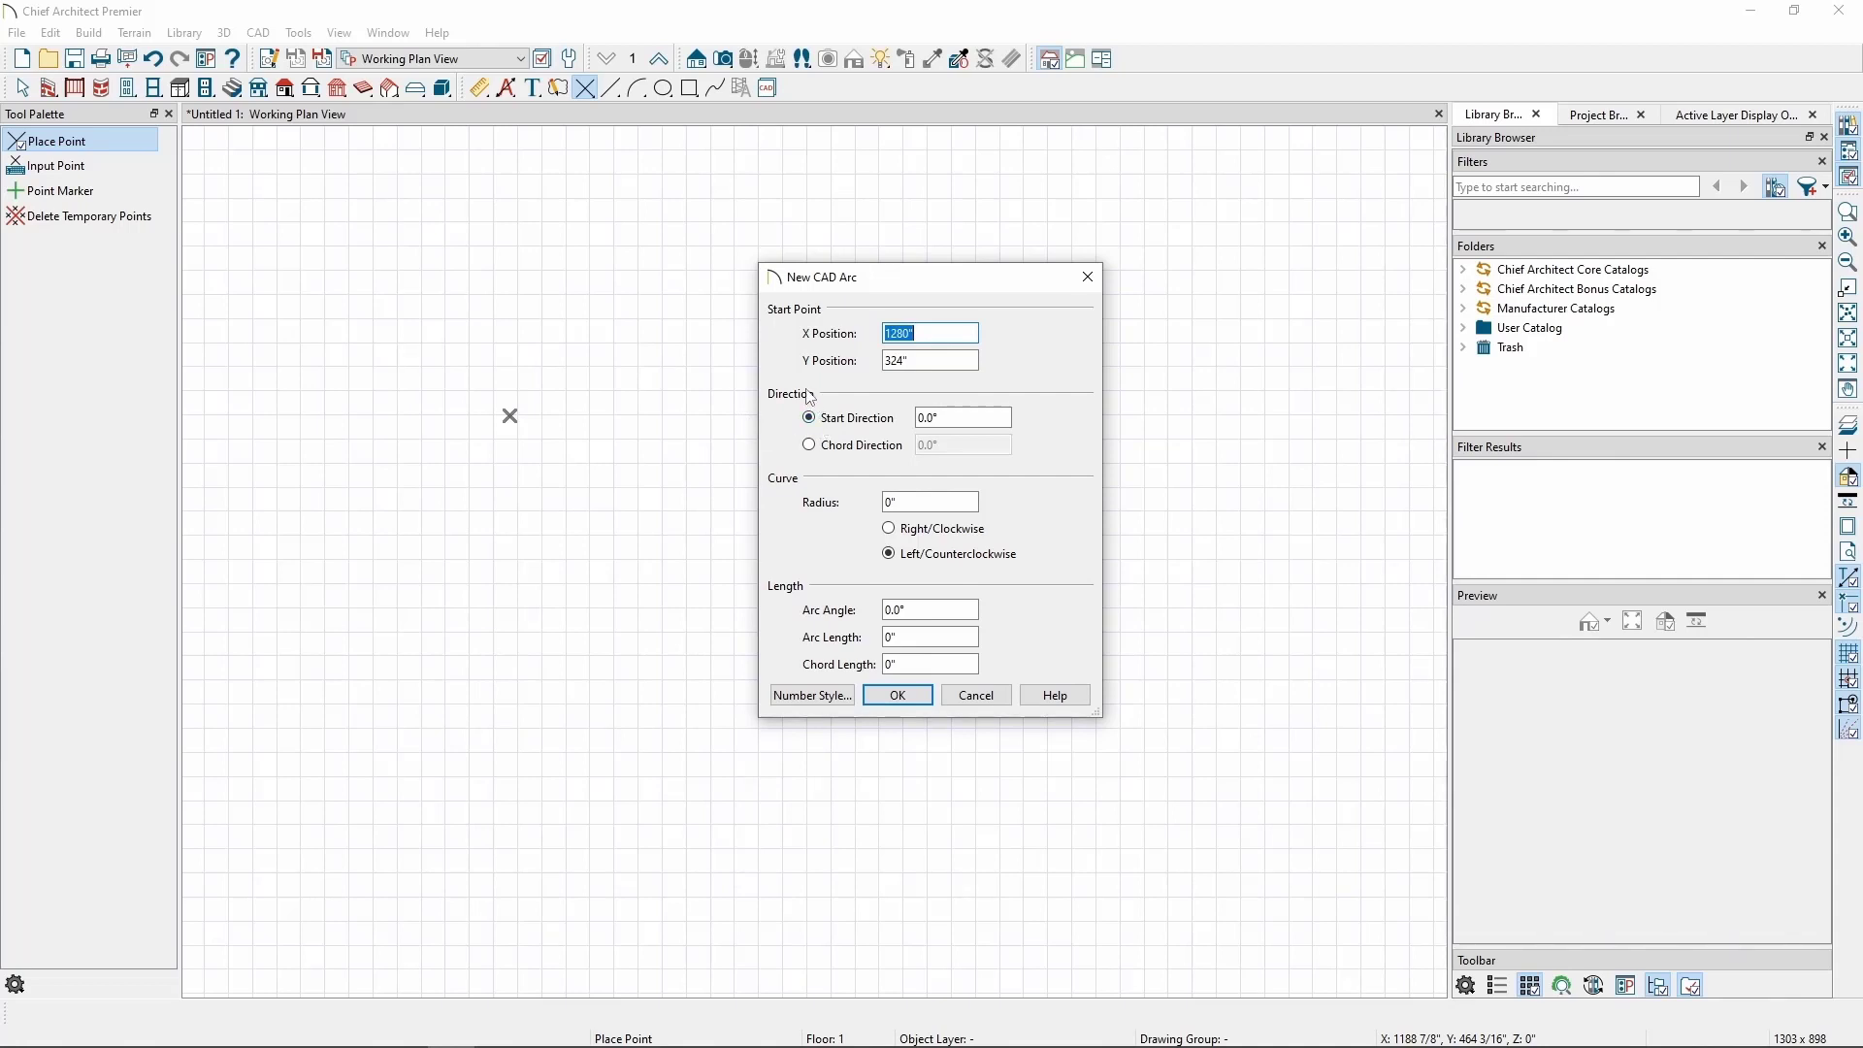
pyautogui.click(927, 417)
pyautogui.click(930, 502)
pyautogui.write('100')
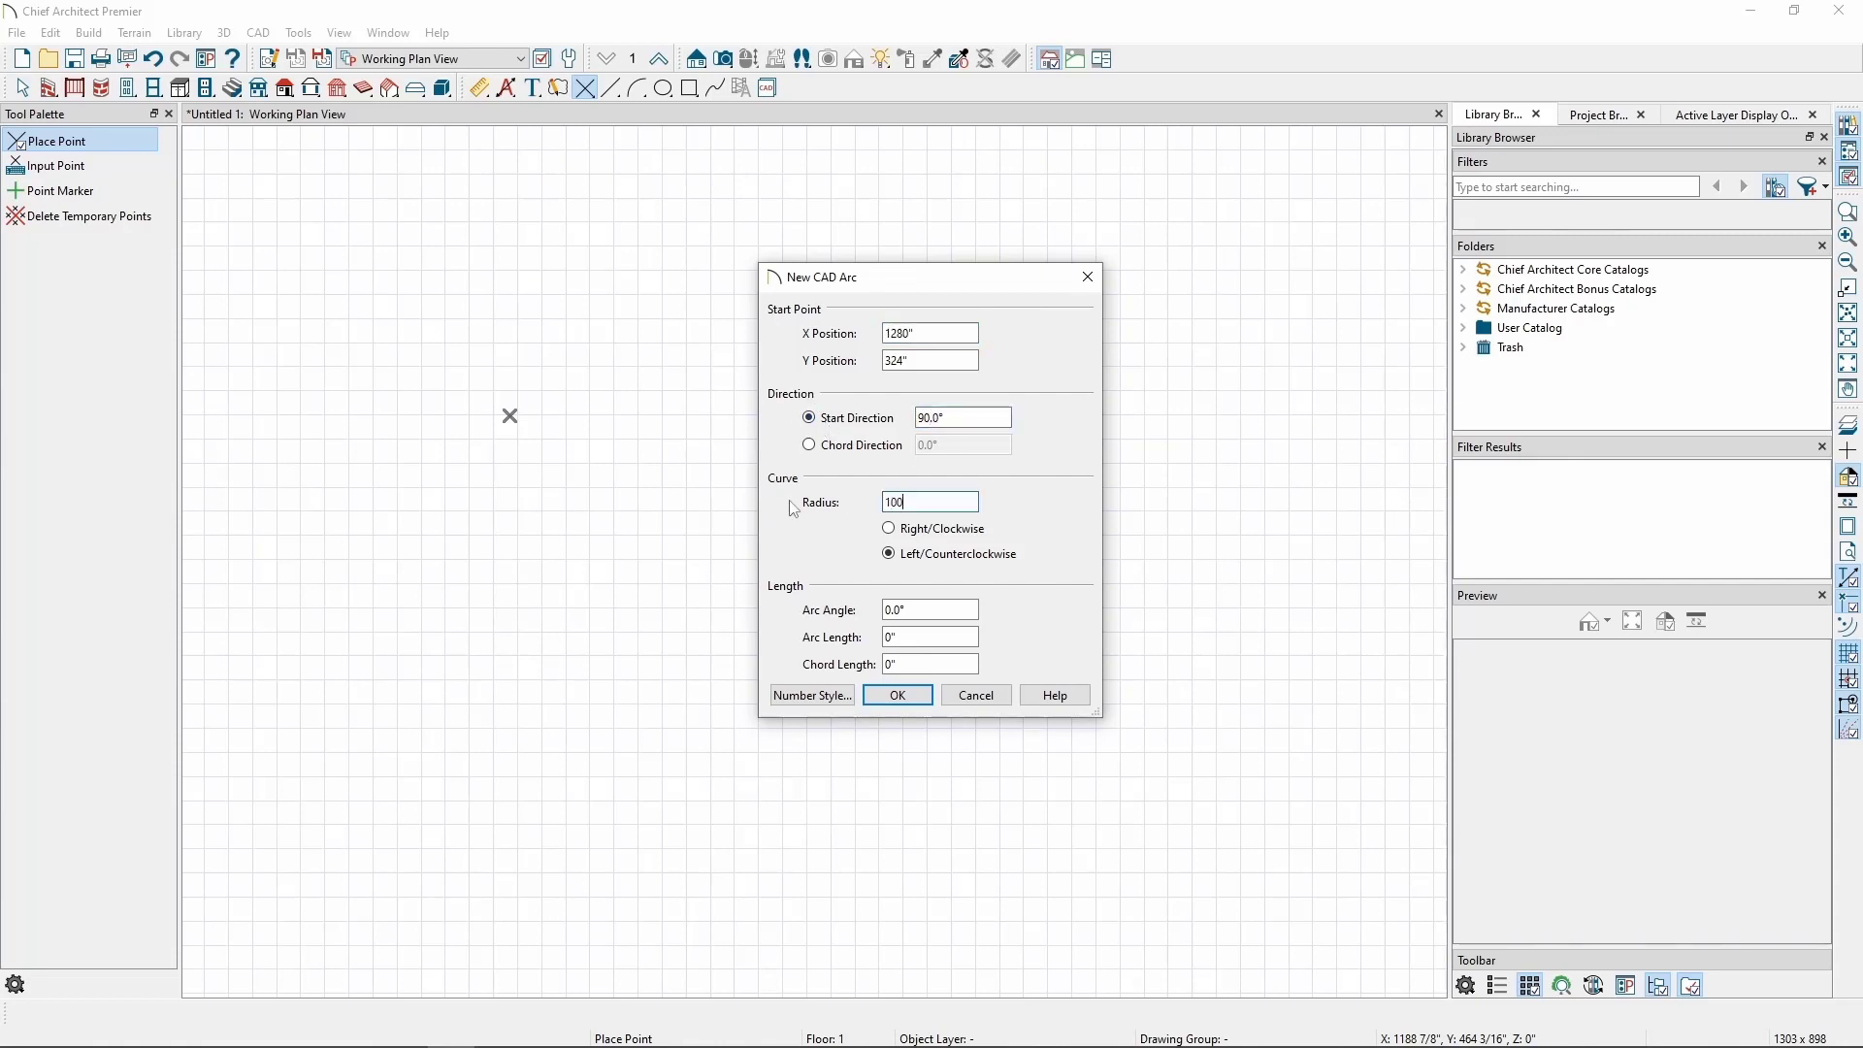
pyautogui.click(893, 534)
pyautogui.click(920, 610)
pyautogui.write('180')
pyautogui.press('Tab')
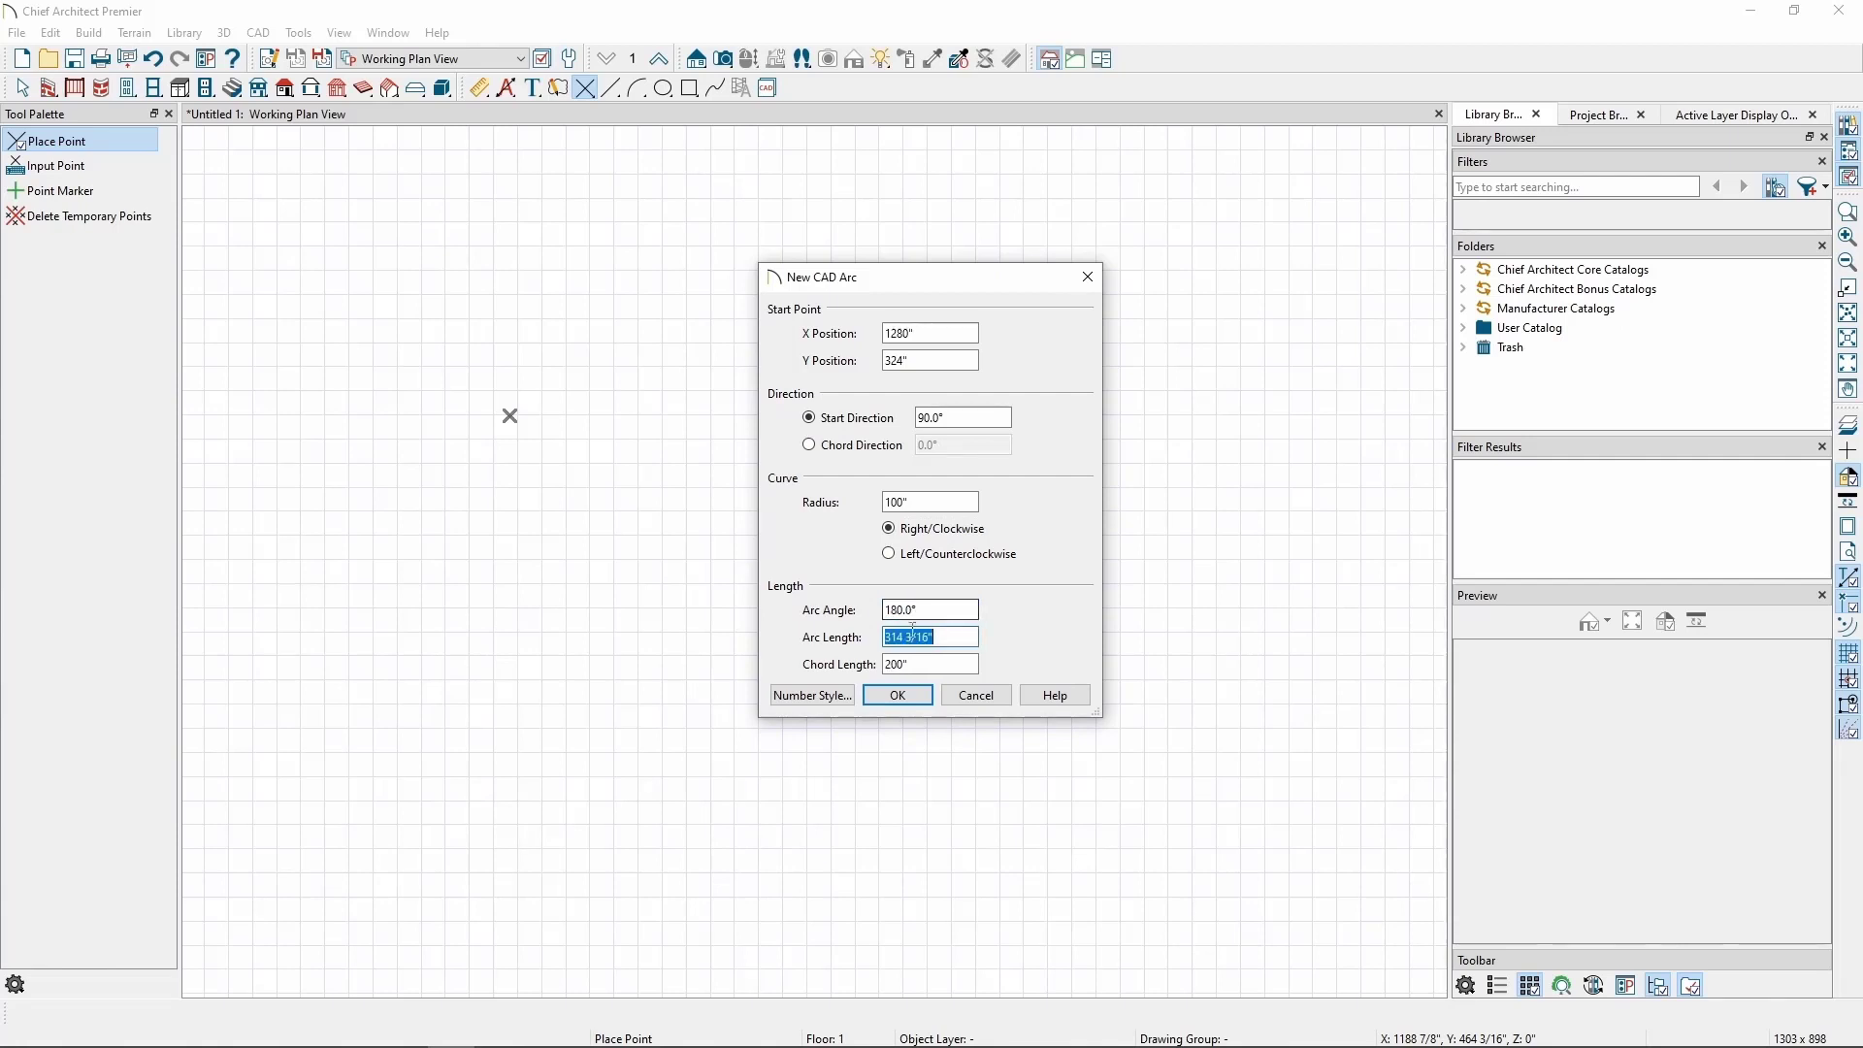
pyautogui.click(897, 695)
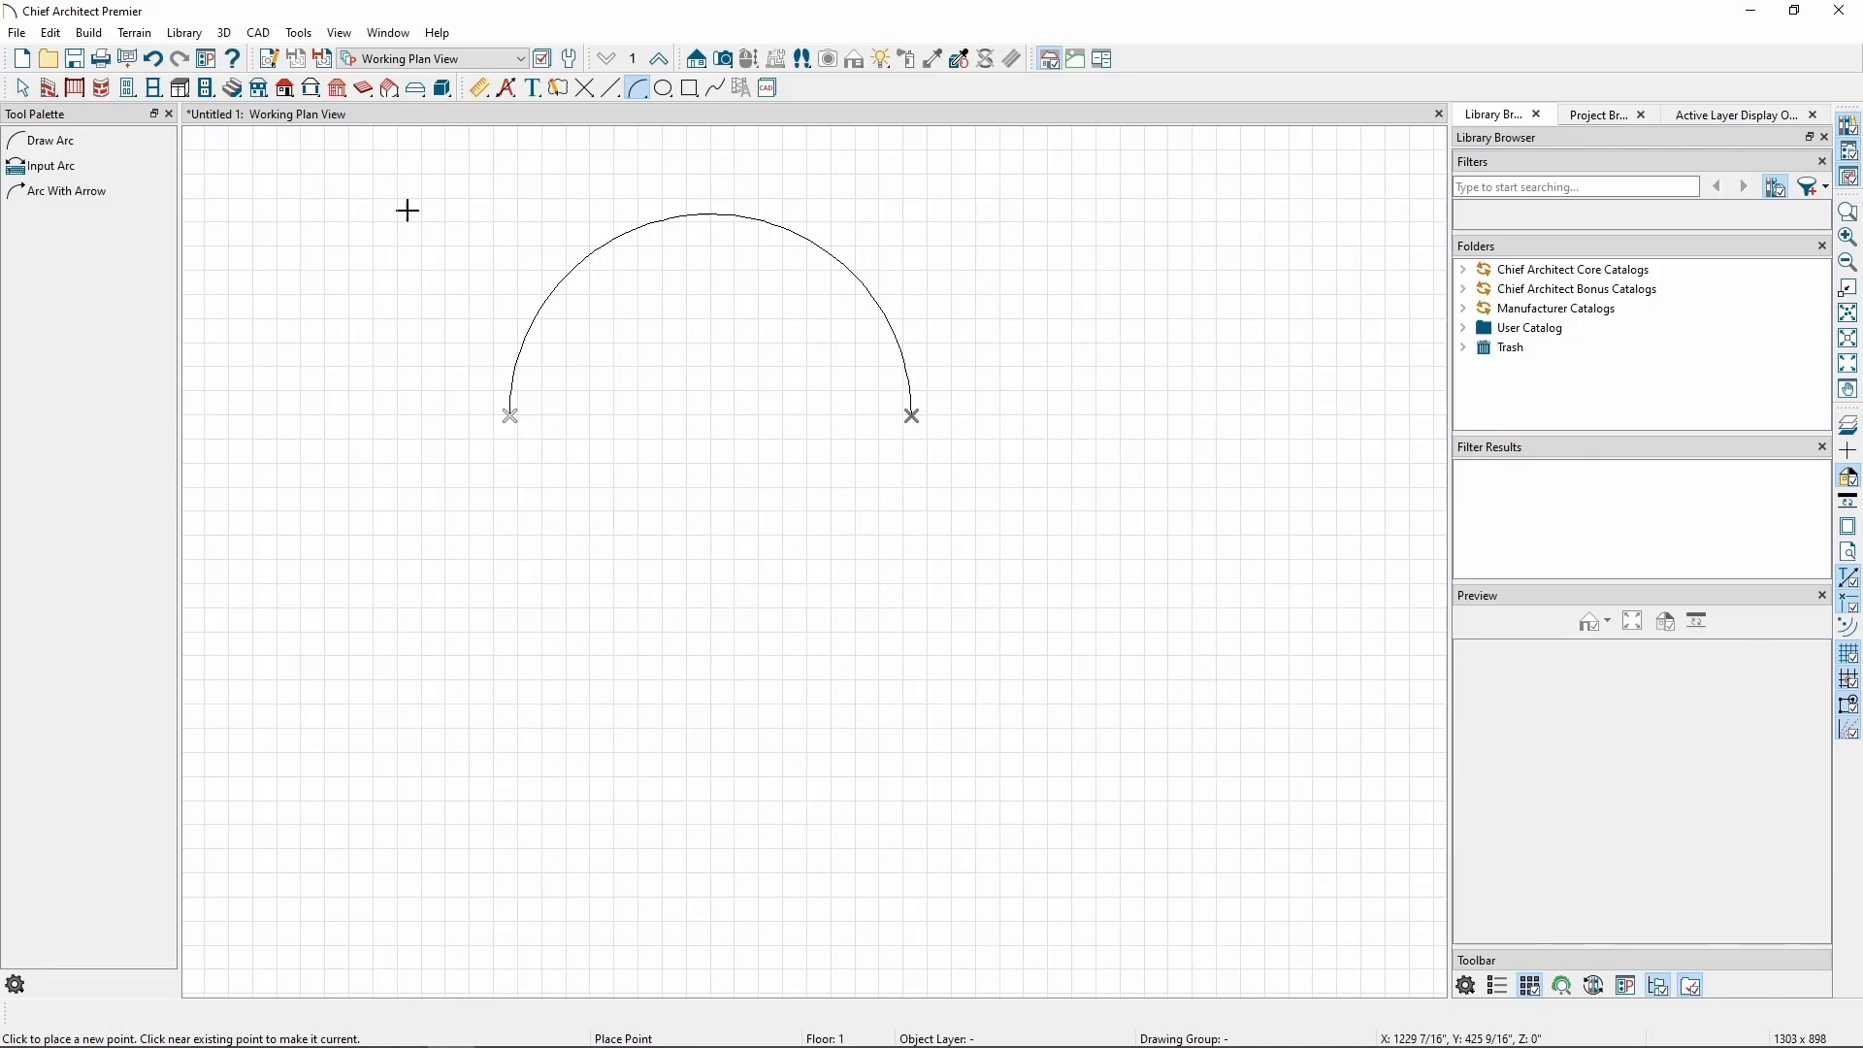
# - Examine the start point, direction and radius offered for another input arc, and leave without creating it
pyautogui.click(258, 32)
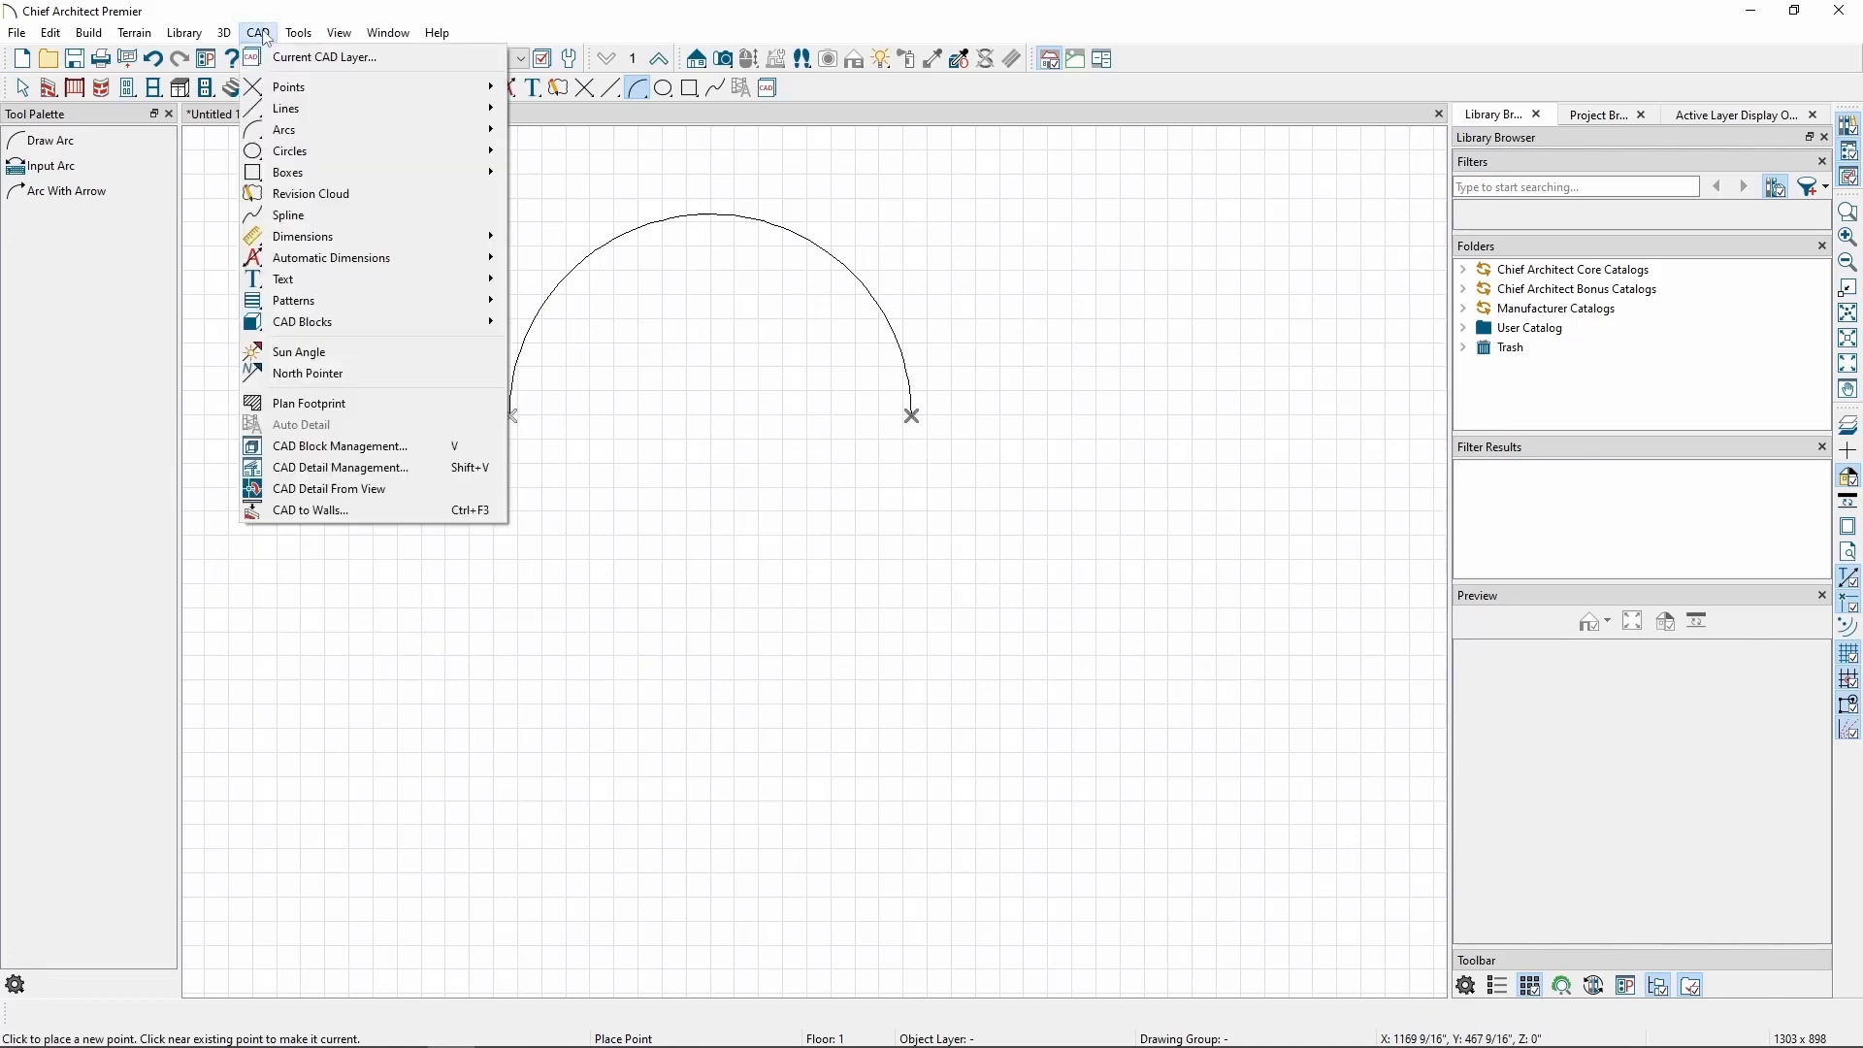
pyautogui.moveTo(306, 129)
pyautogui.click(557, 151)
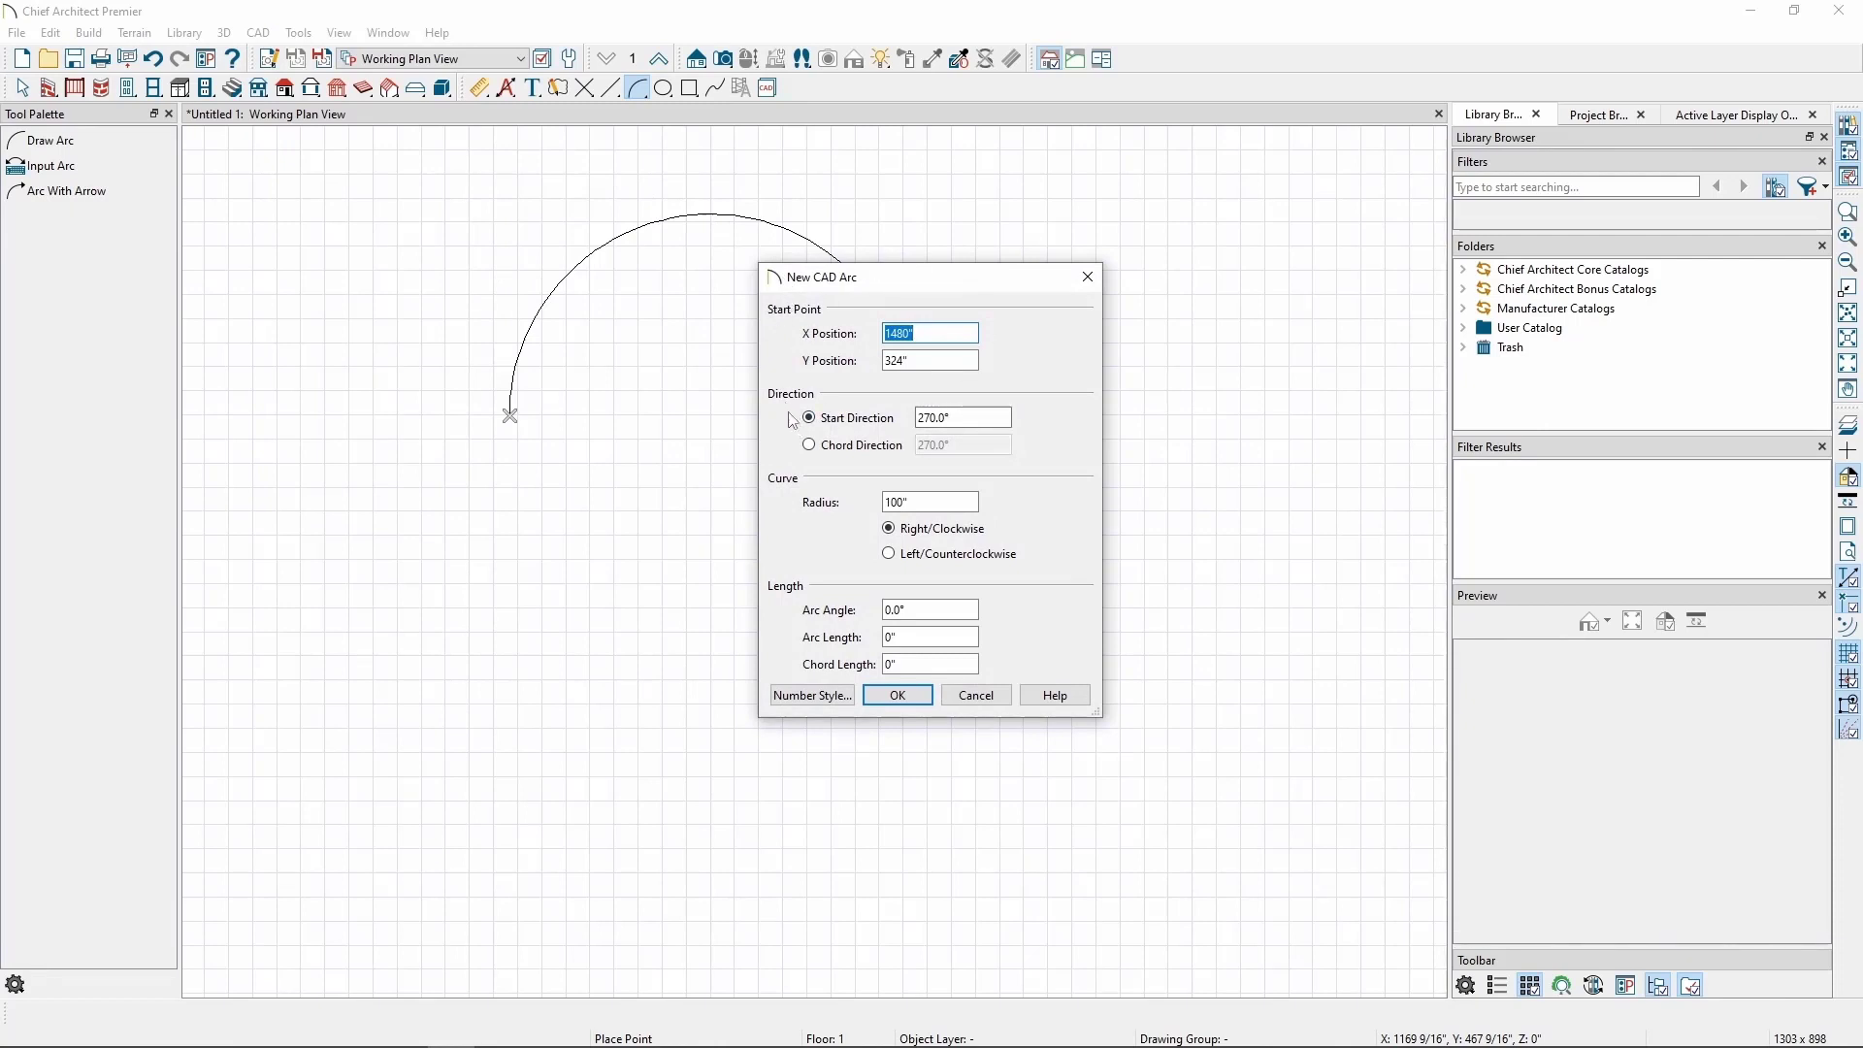
pyautogui.click(976, 696)
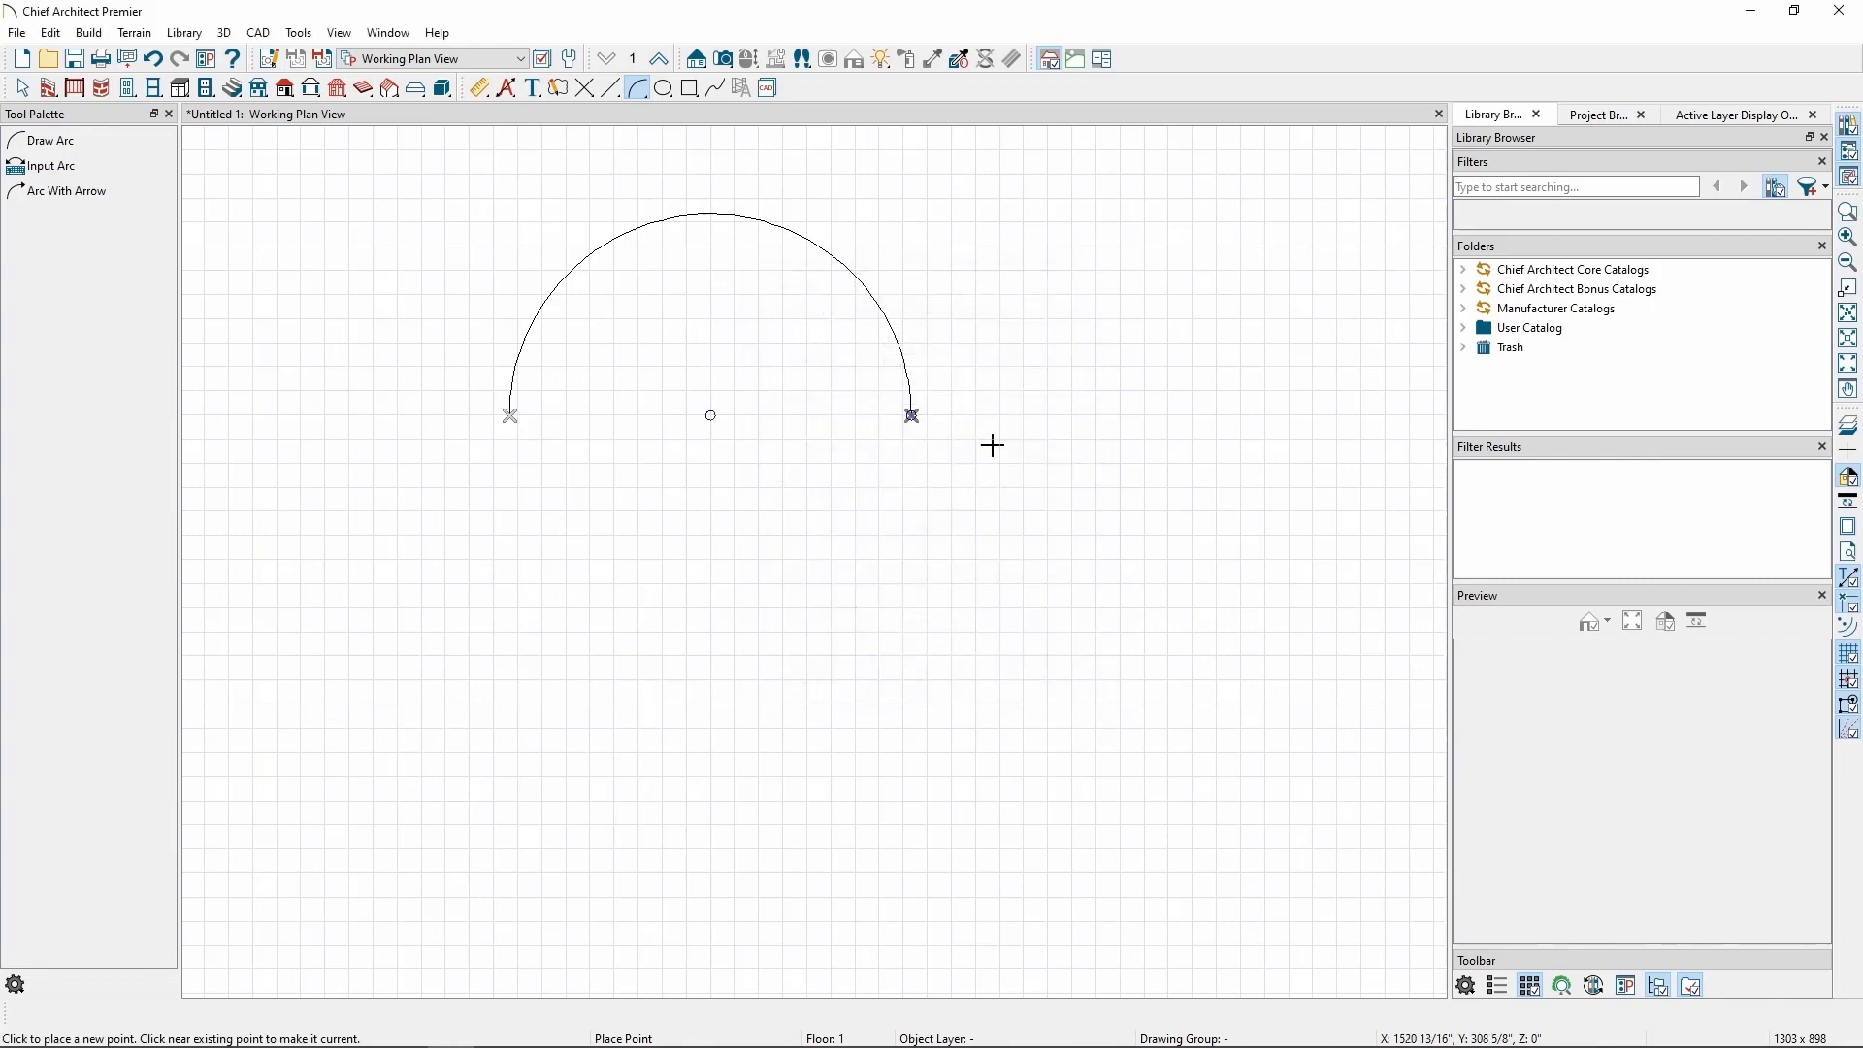
# - Try converting the semicircular arc to a polyline with 8 sides, and undo the conversion
pyautogui.press('space')
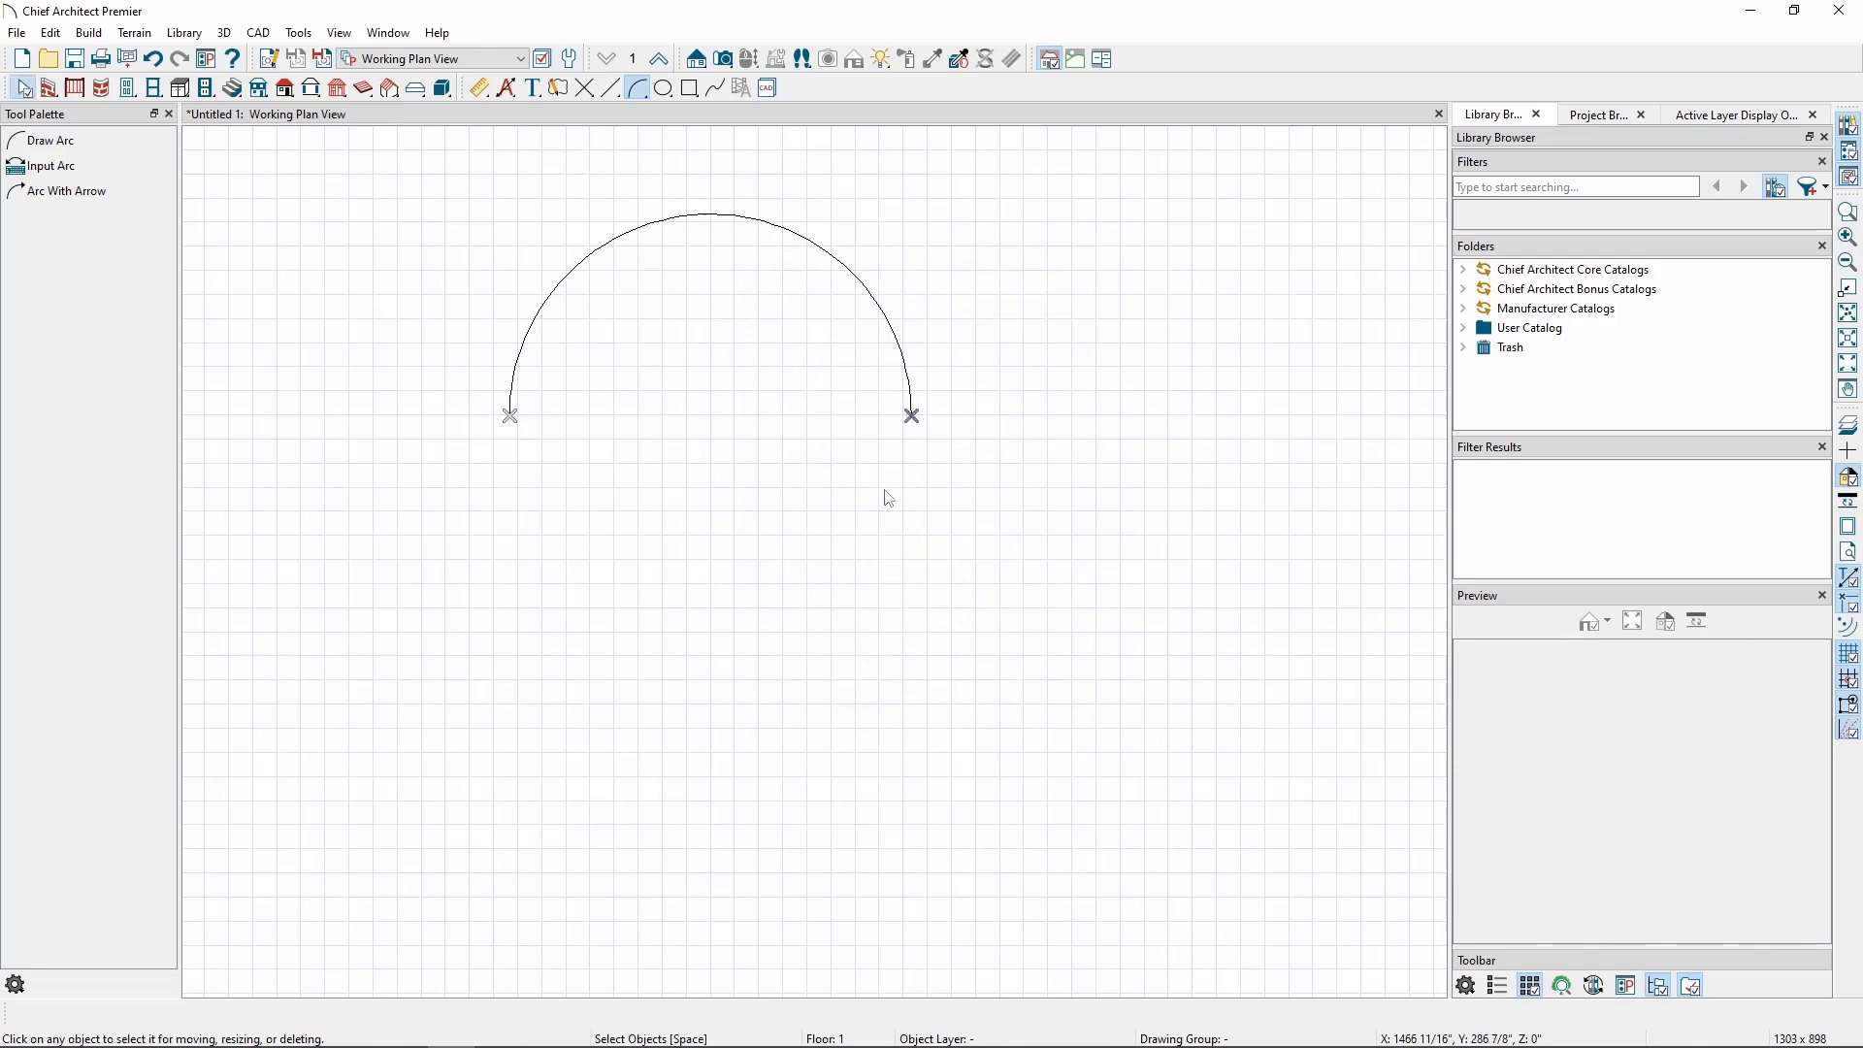
pyautogui.moveTo(881, 495); pyautogui.dragTo(884, 507, button='middle')
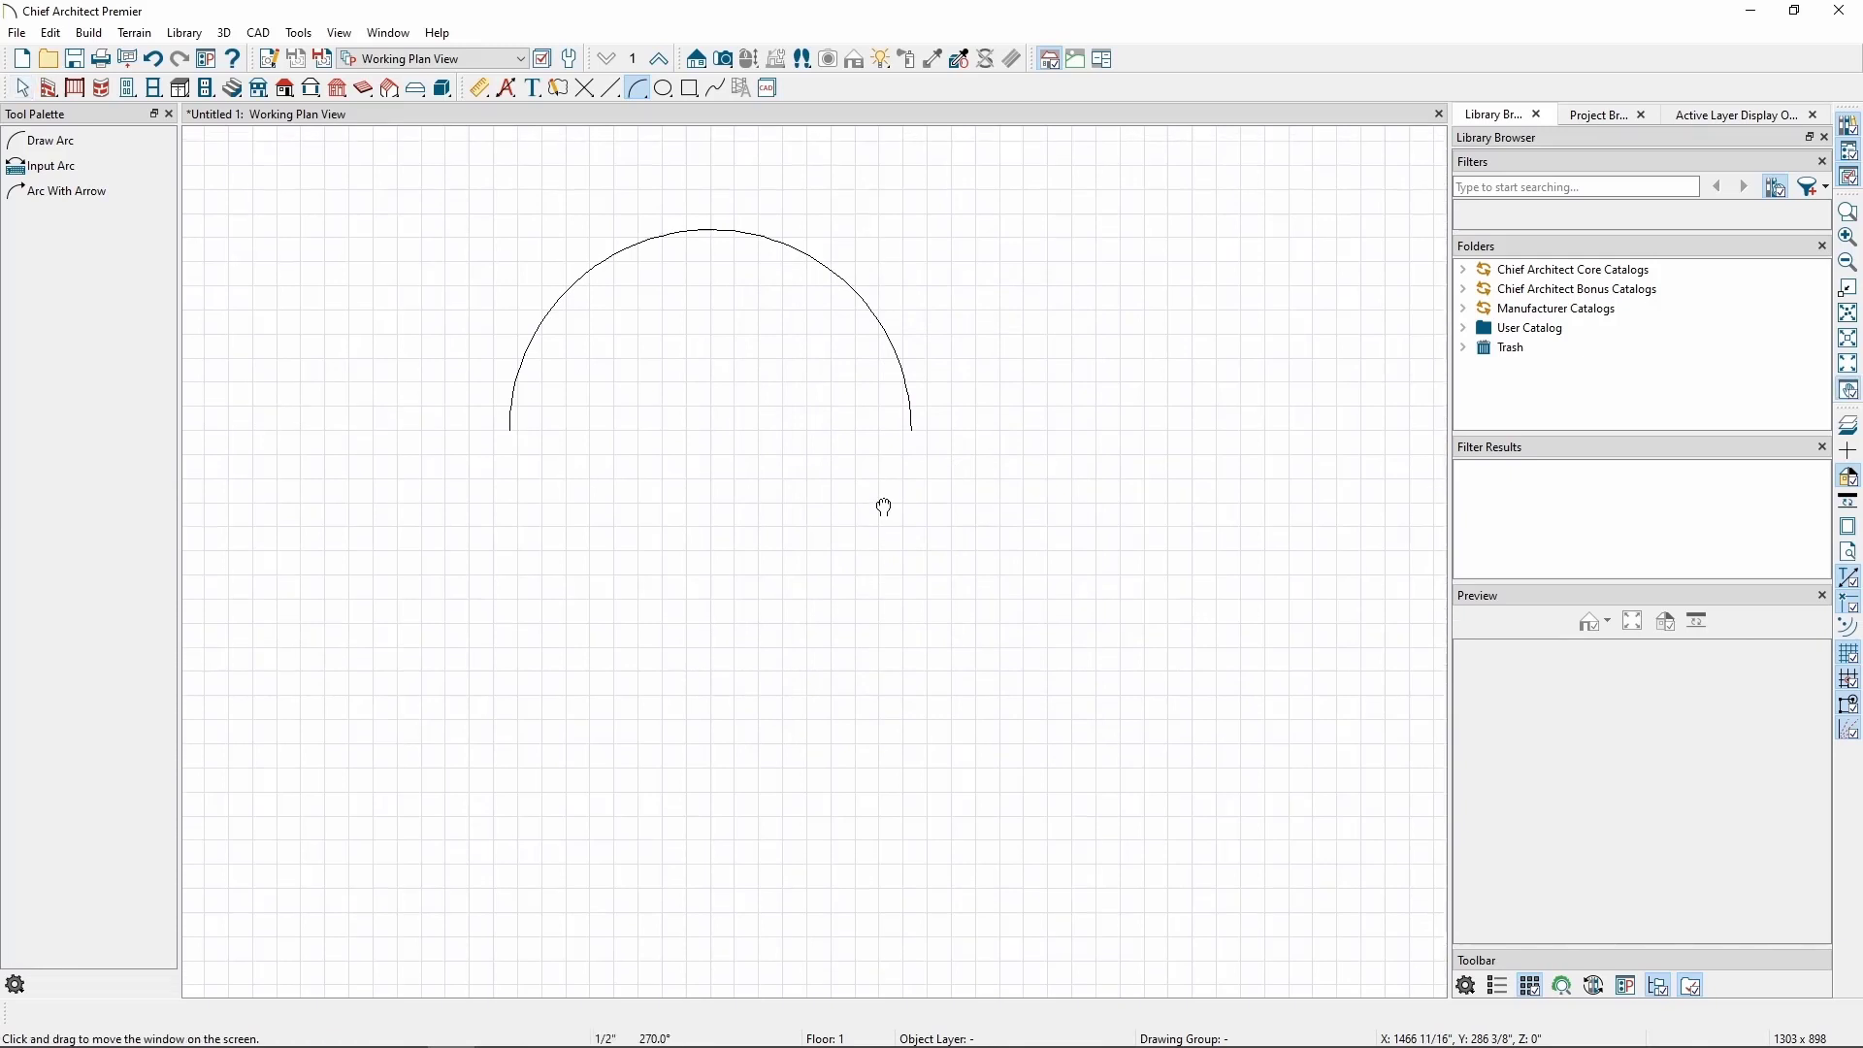
pyautogui.click(900, 364)
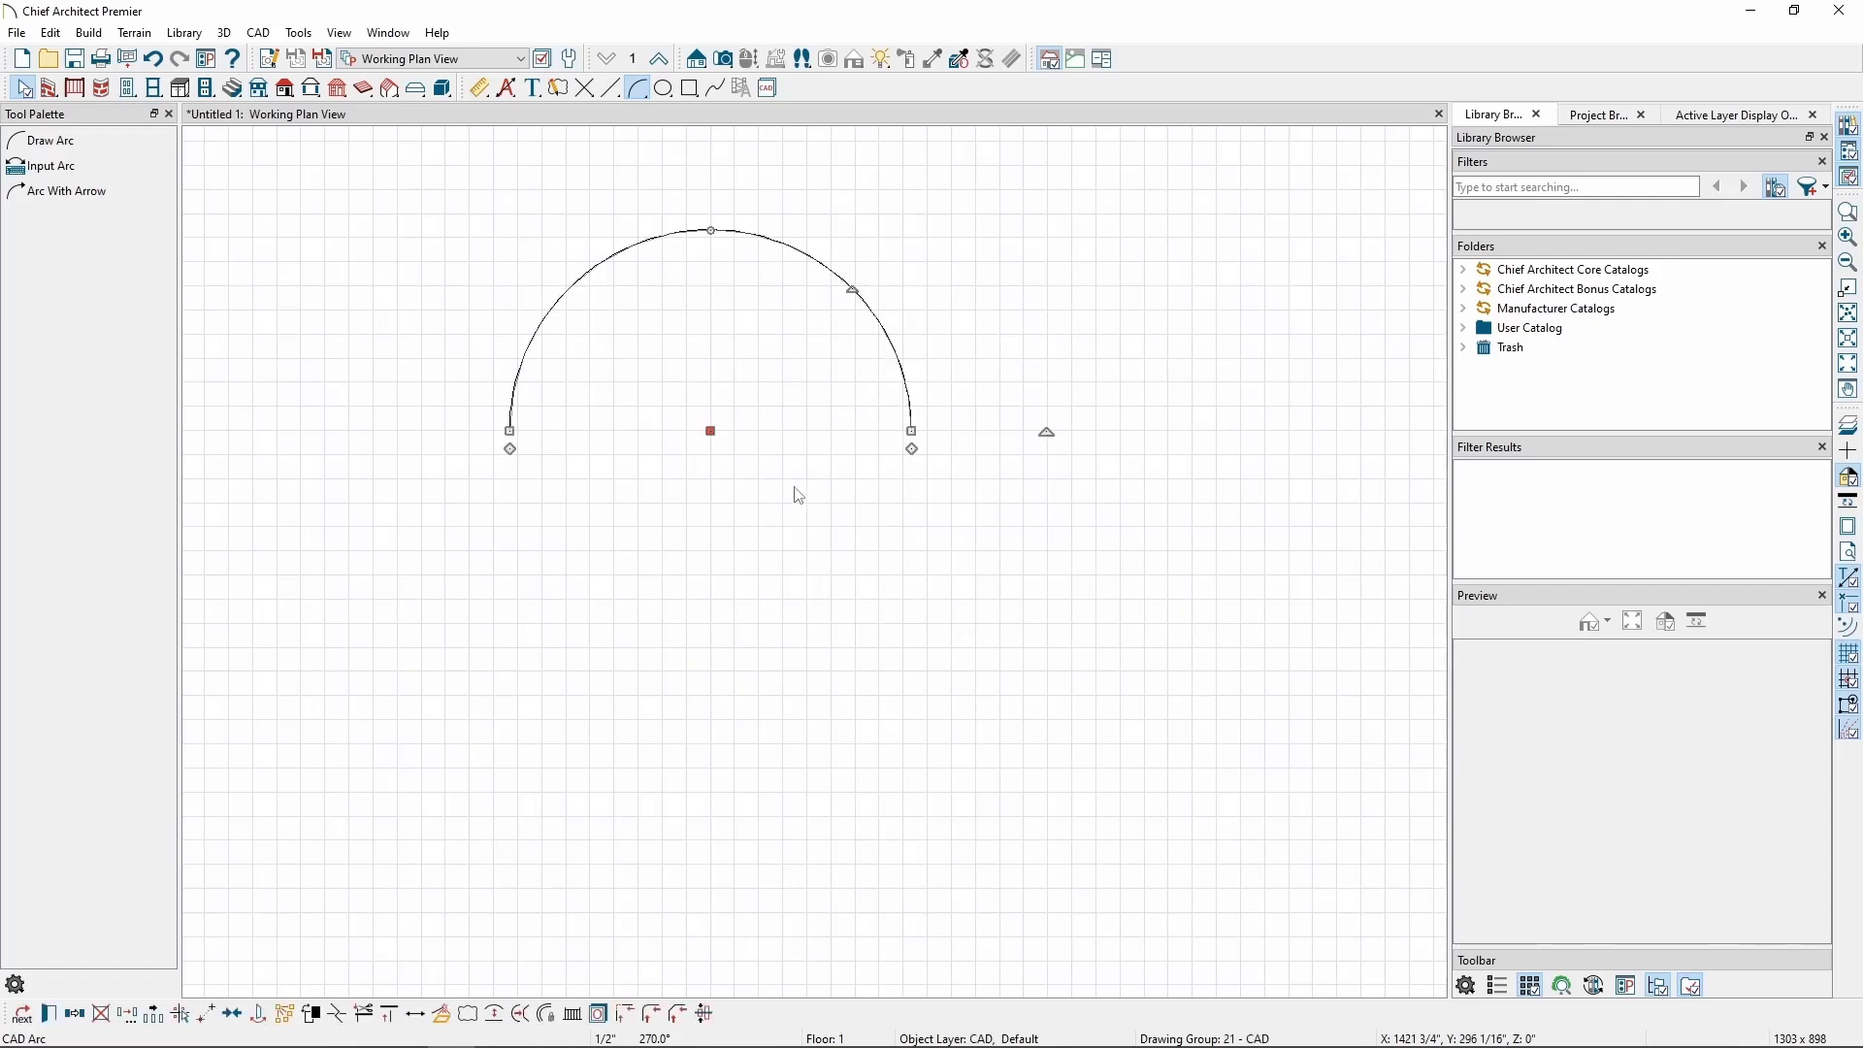
pyautogui.click(530, 1023)
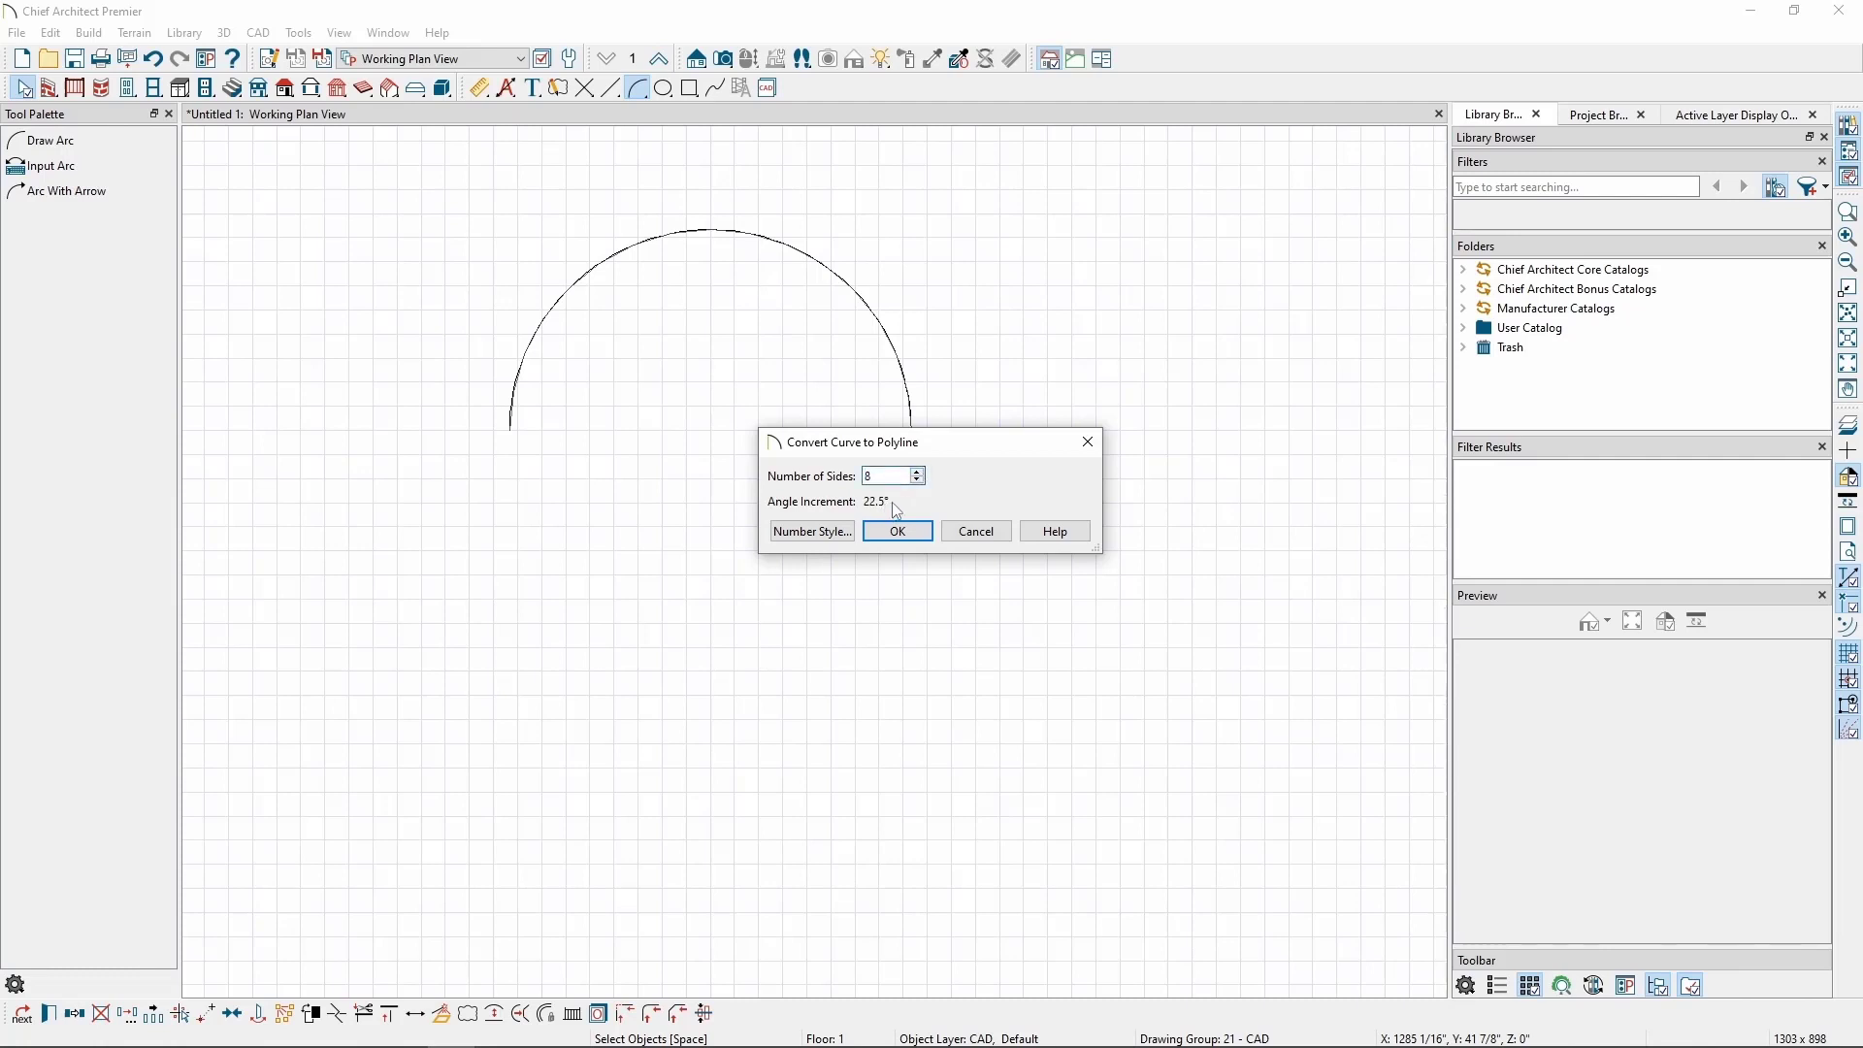
pyautogui.click(899, 536)
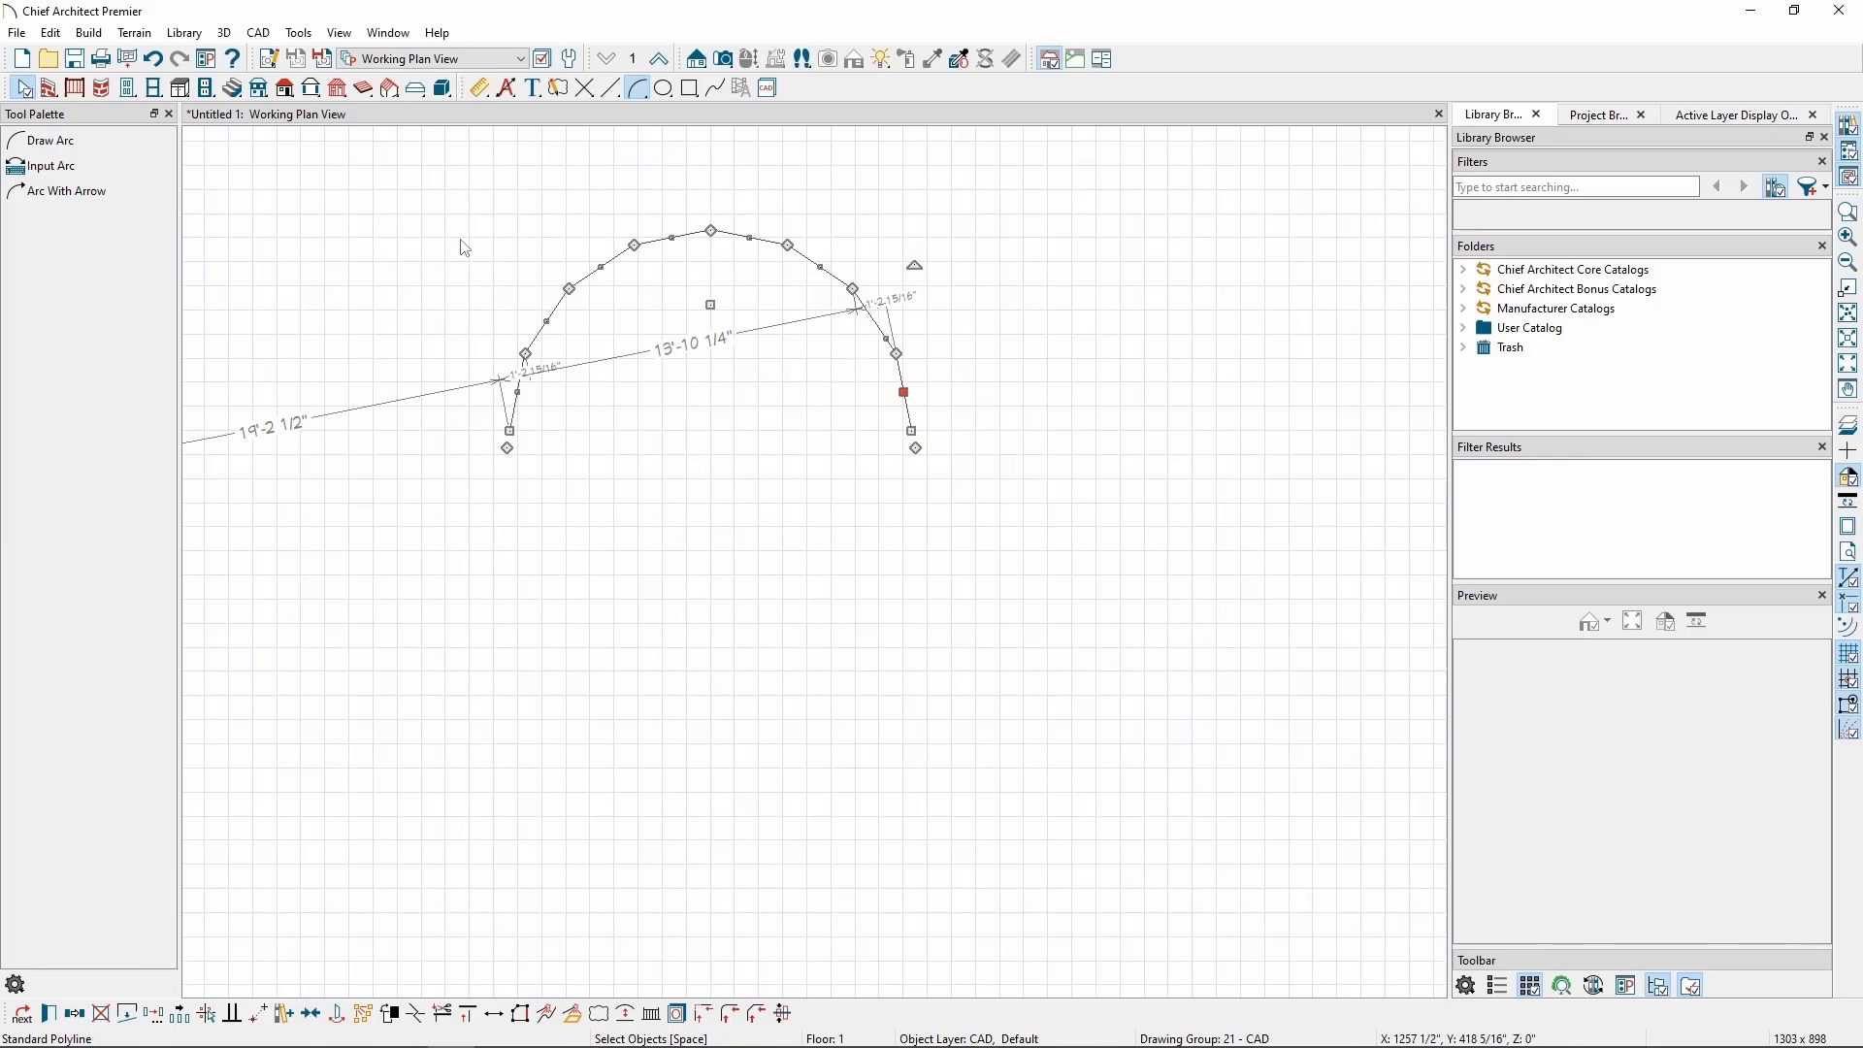
pyautogui.click(157, 62)
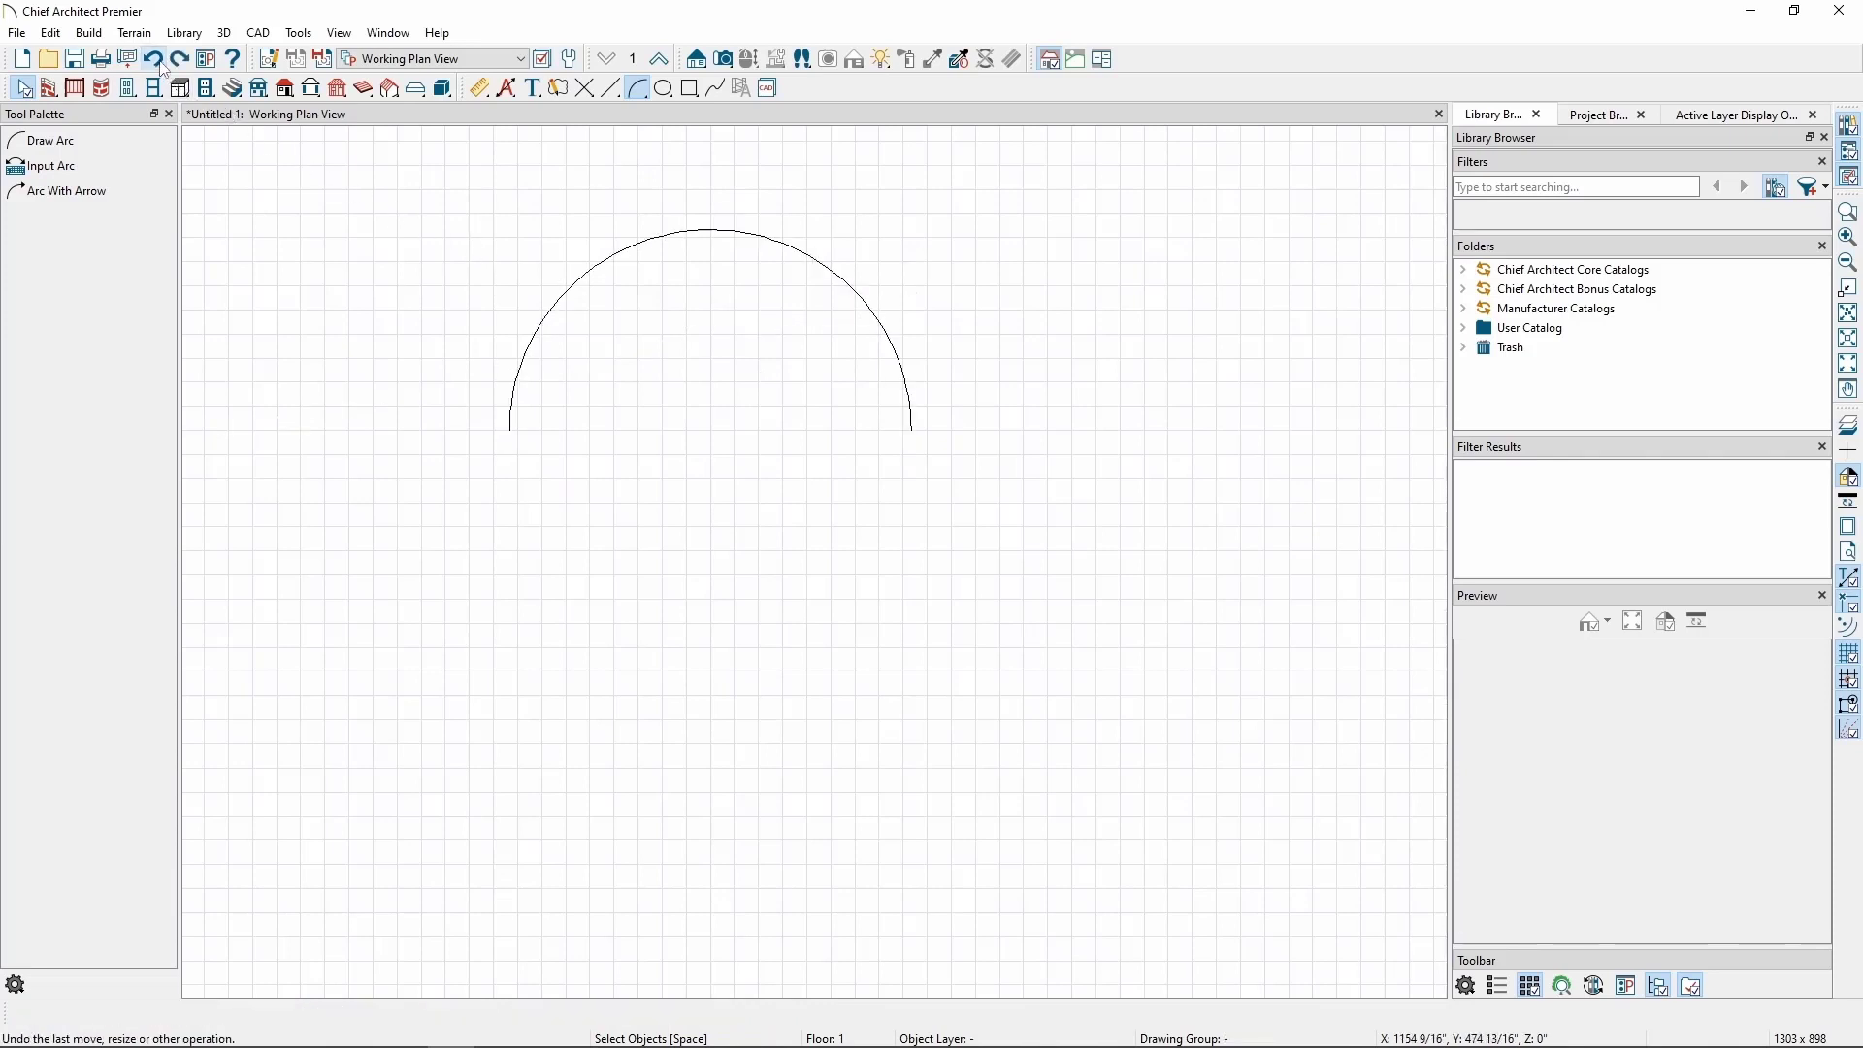
# - Lock the semicircular arc's center, enlarge the arc slightly, move it toward the plan's upper left, and release the center lock
pyautogui.click(571, 283)
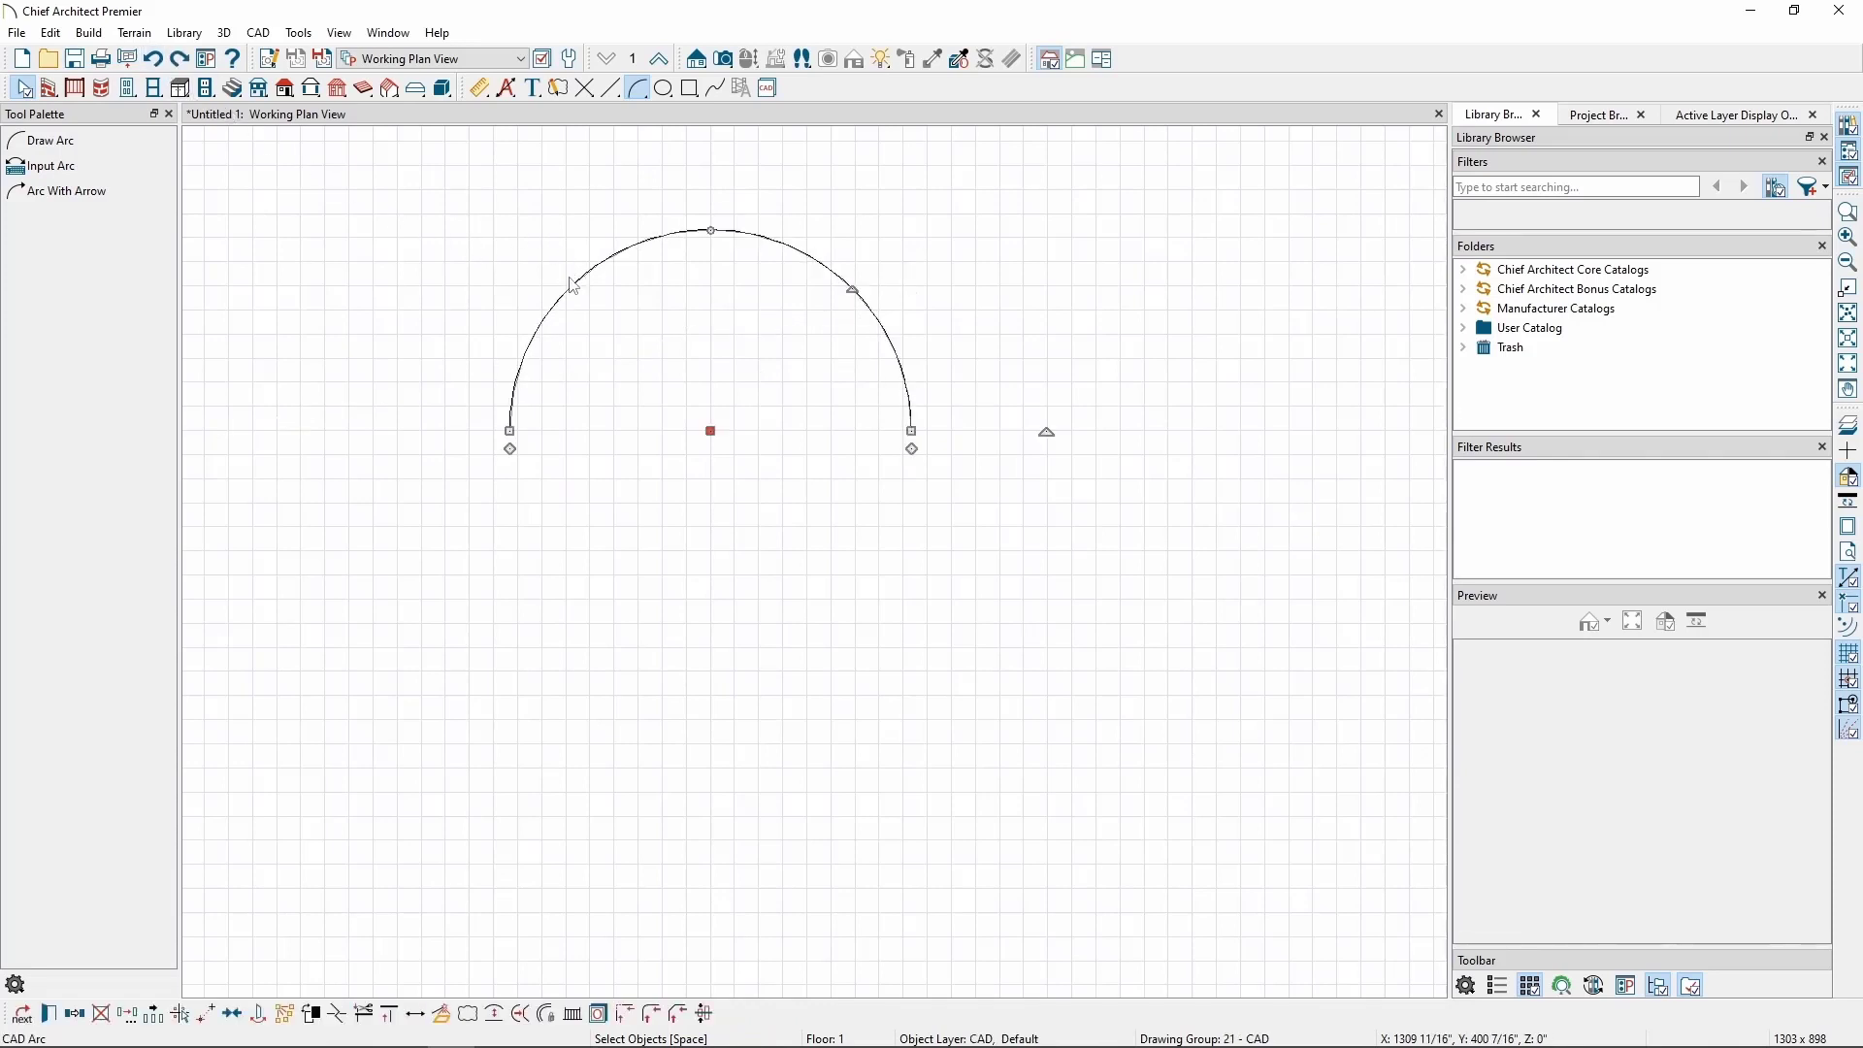
pyautogui.click(548, 1015)
pyautogui.moveTo(712, 231); pyautogui.dragTo(915, 431)
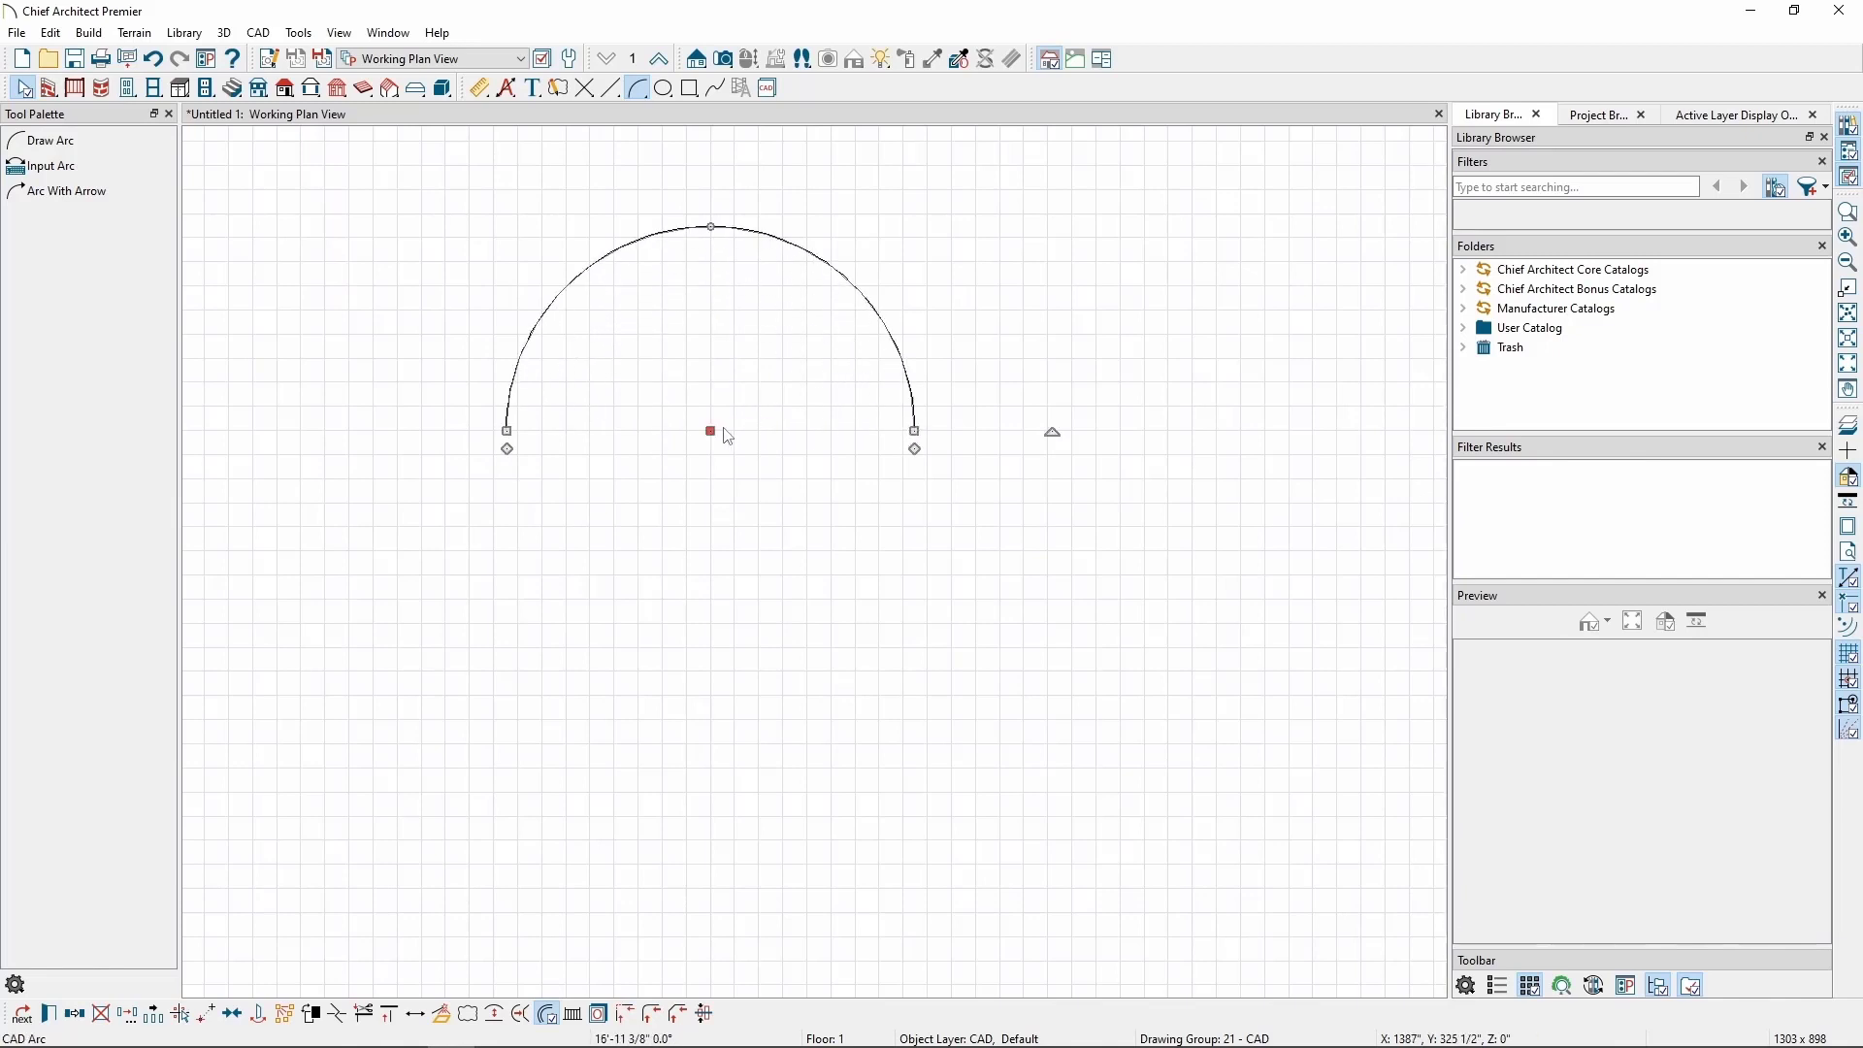
pyautogui.moveTo(711, 431); pyautogui.dragTo(539, 407)
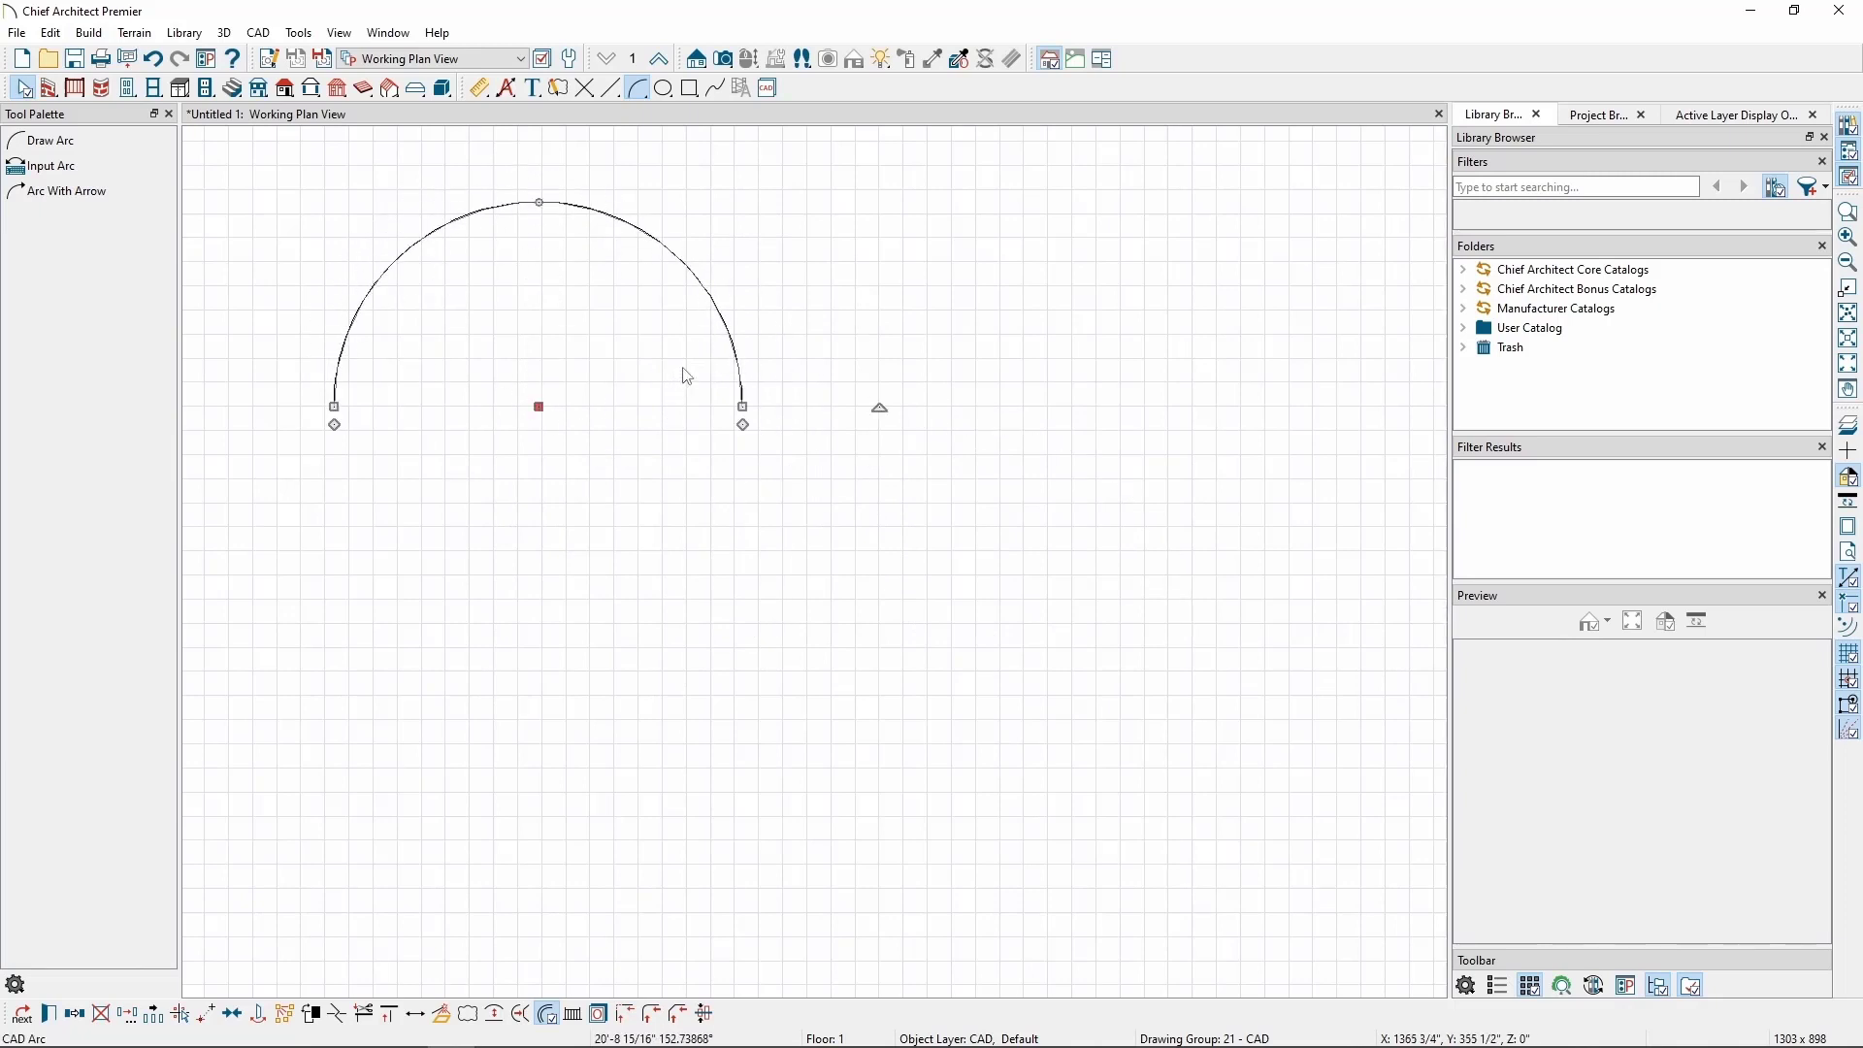
pyautogui.click(547, 1012)
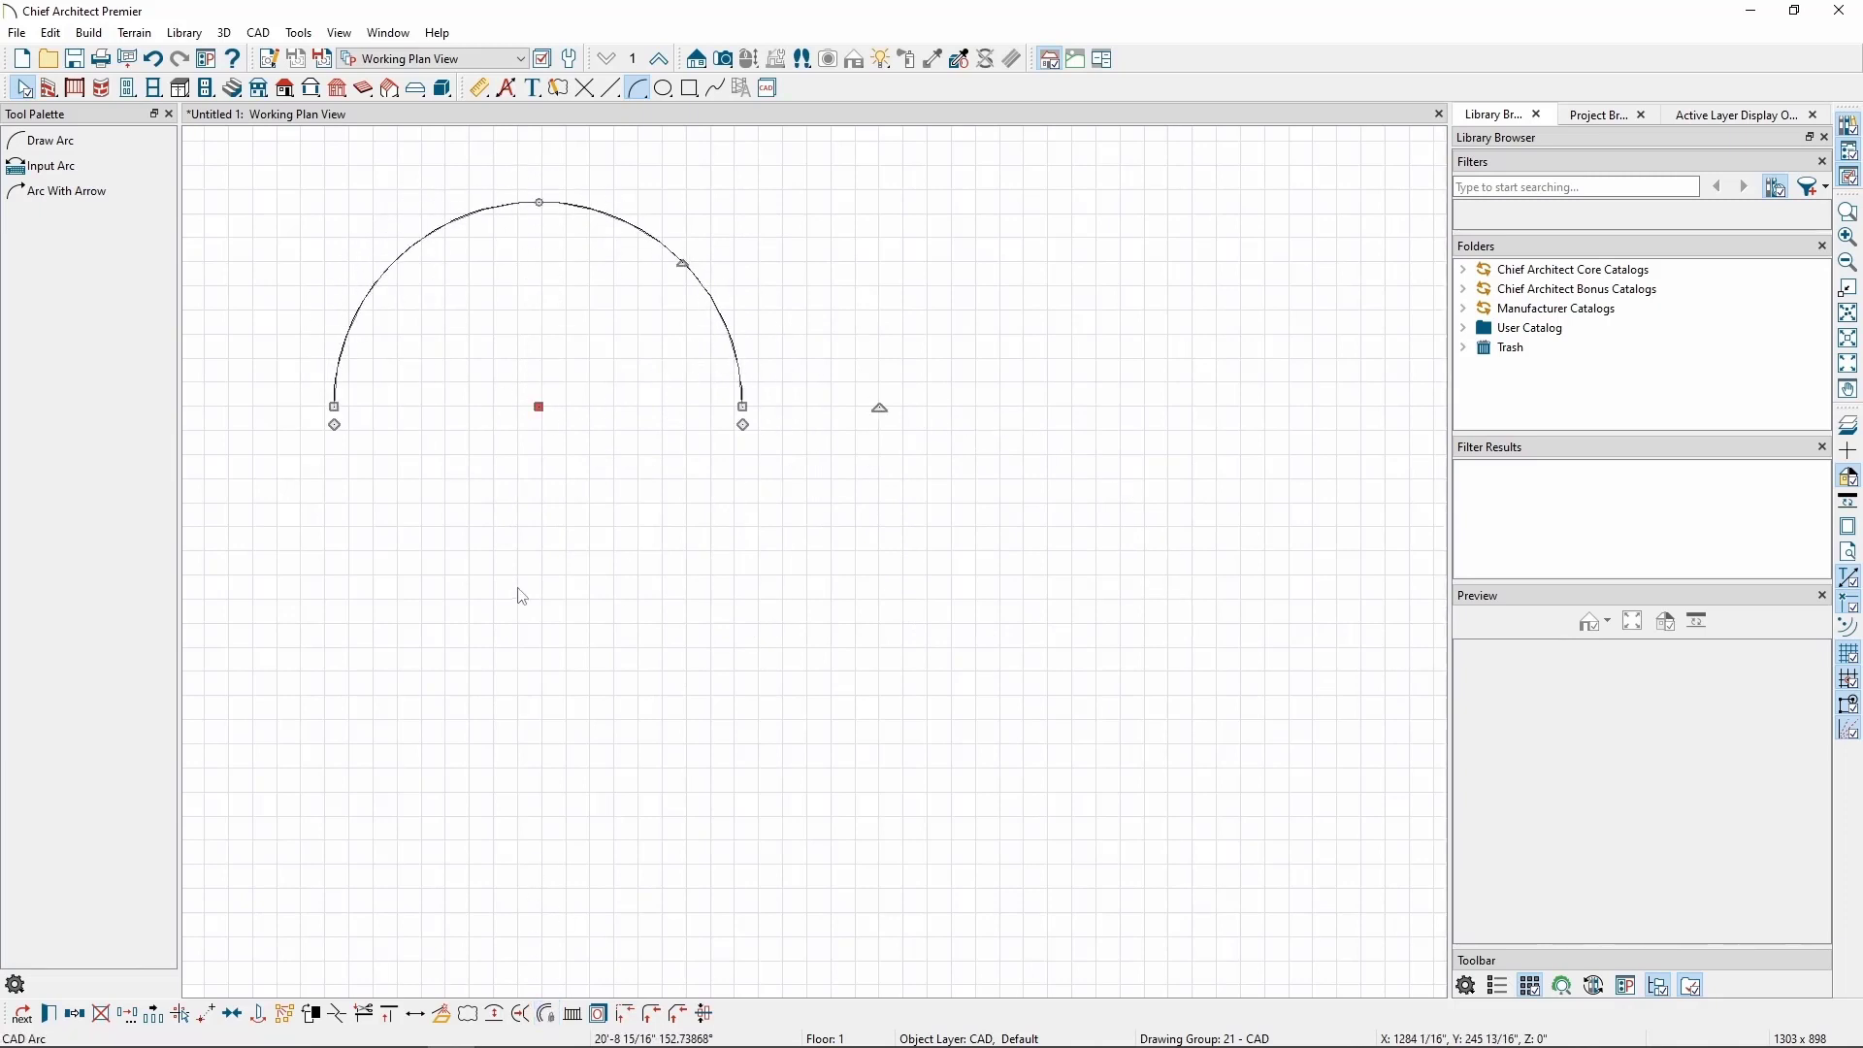
# - Extend the arc's right end with a line about 12'-3" long at 240°, and make the arc tangent to that line
pyautogui.moveTo(742, 425); pyautogui.dragTo(598, 664)
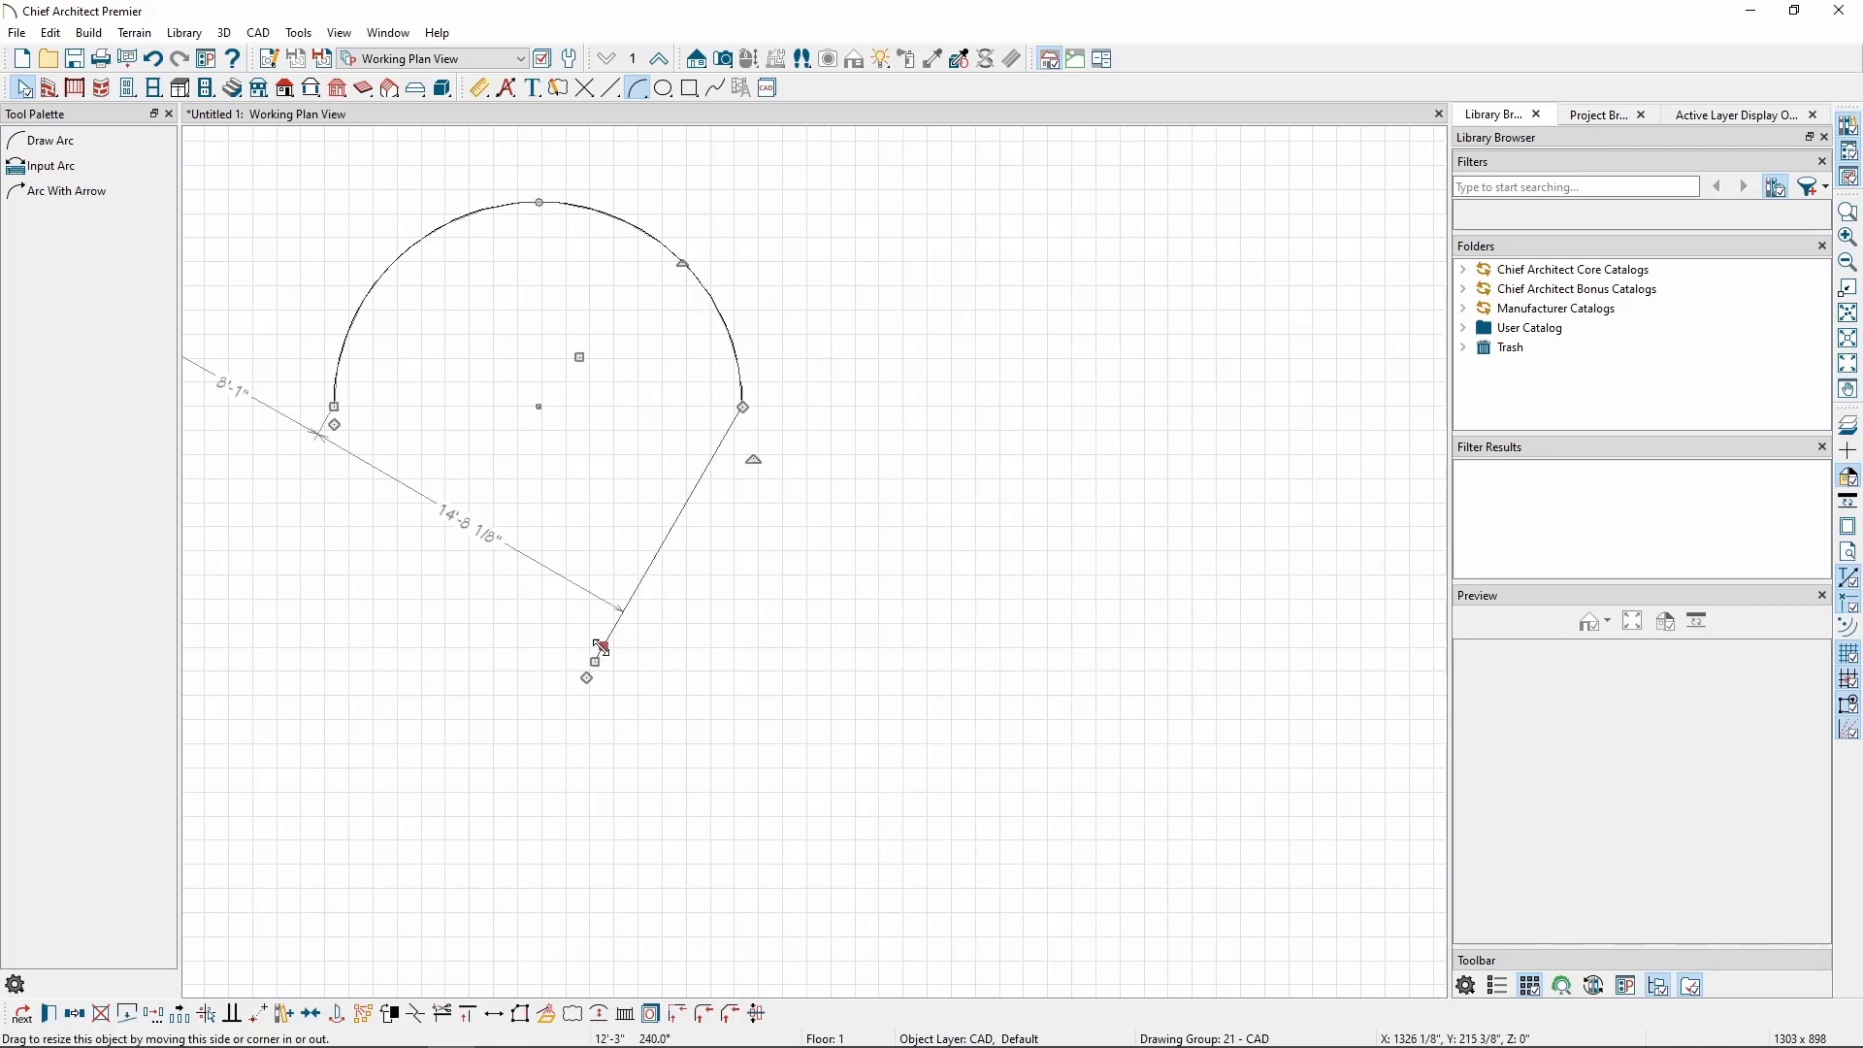
pyautogui.press('Escape')
pyautogui.click(720, 319)
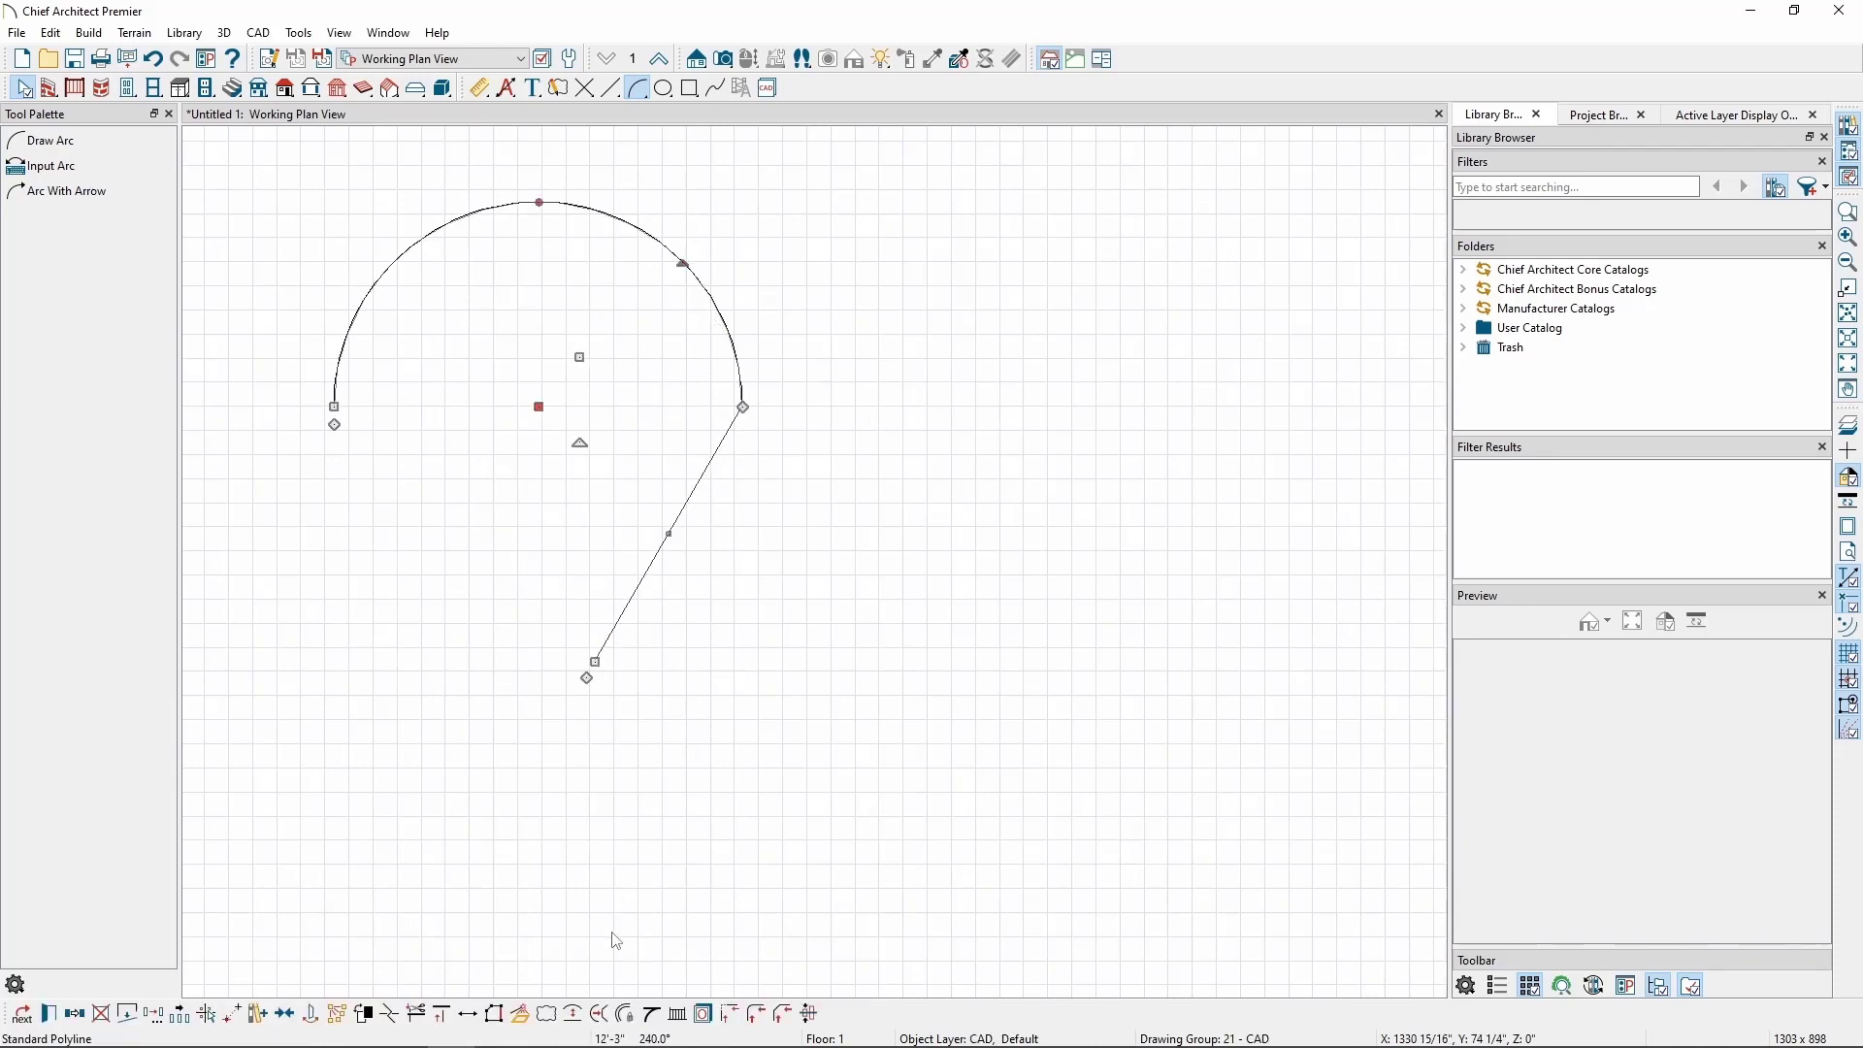
pyautogui.click(652, 1015)
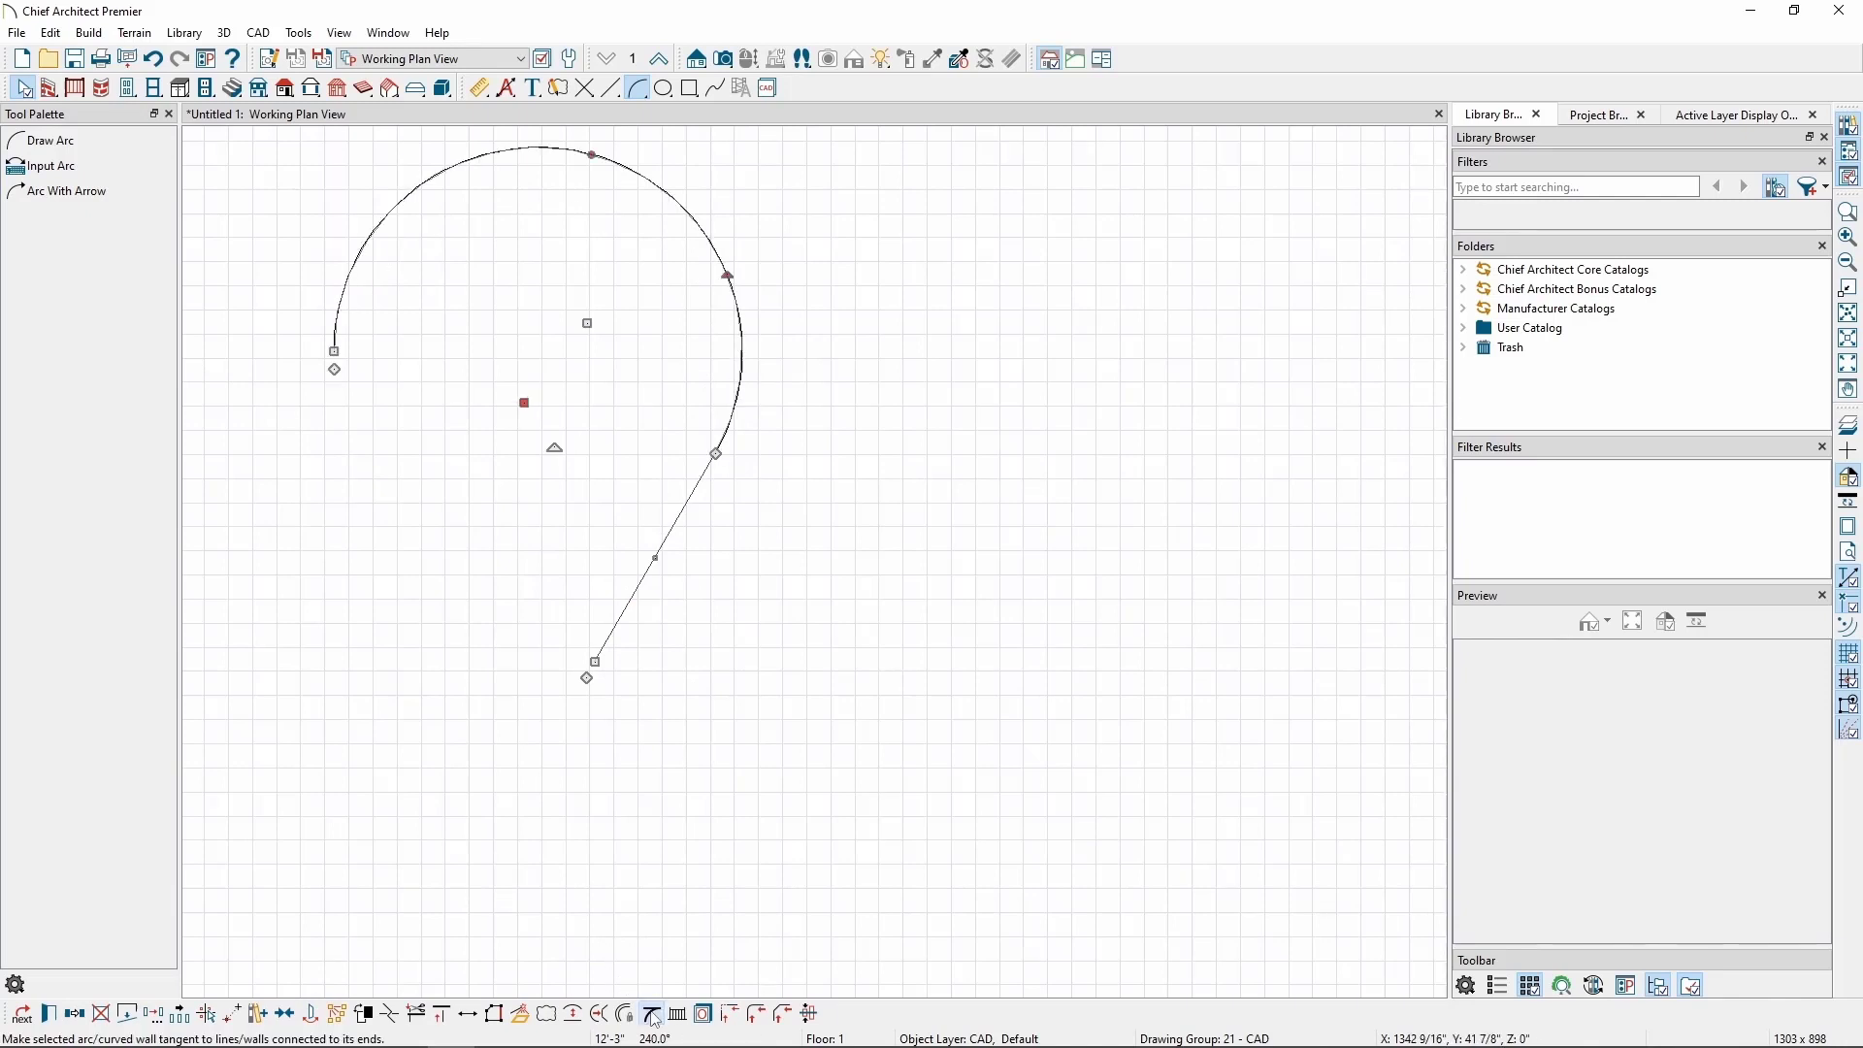
pyautogui.click(788, 501)
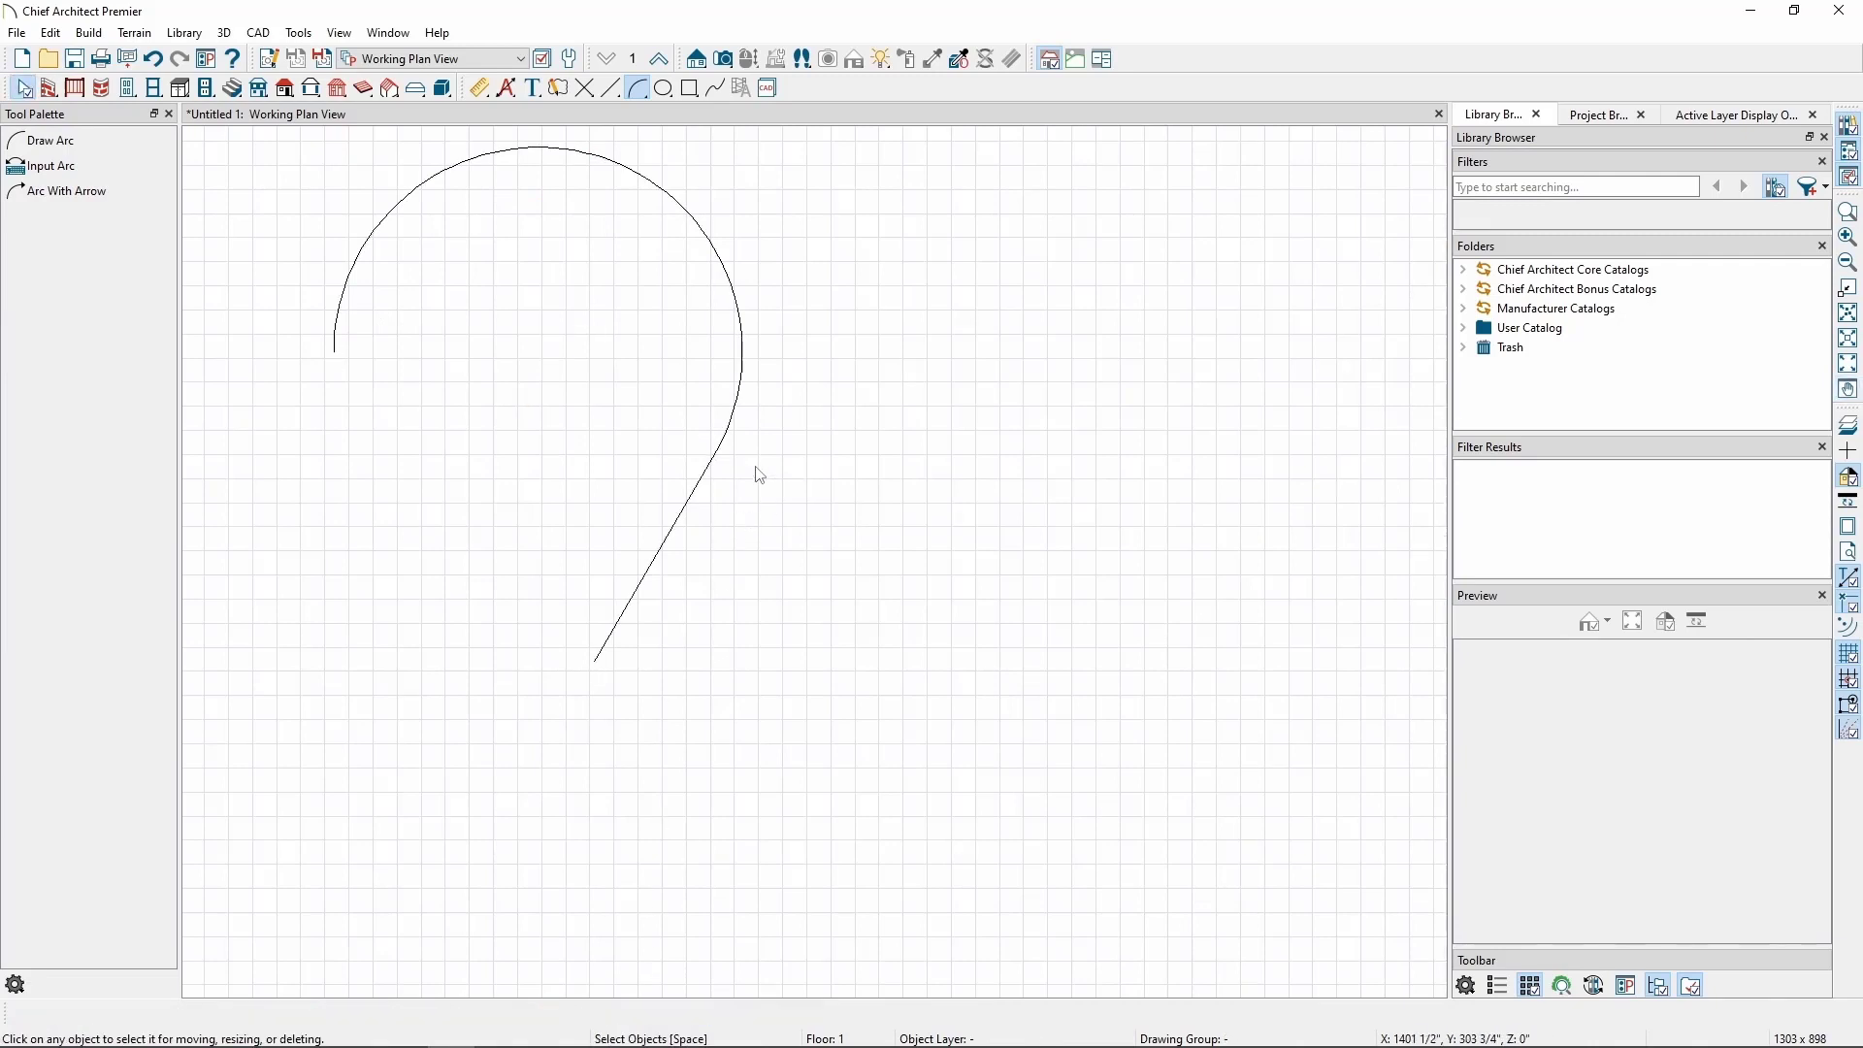